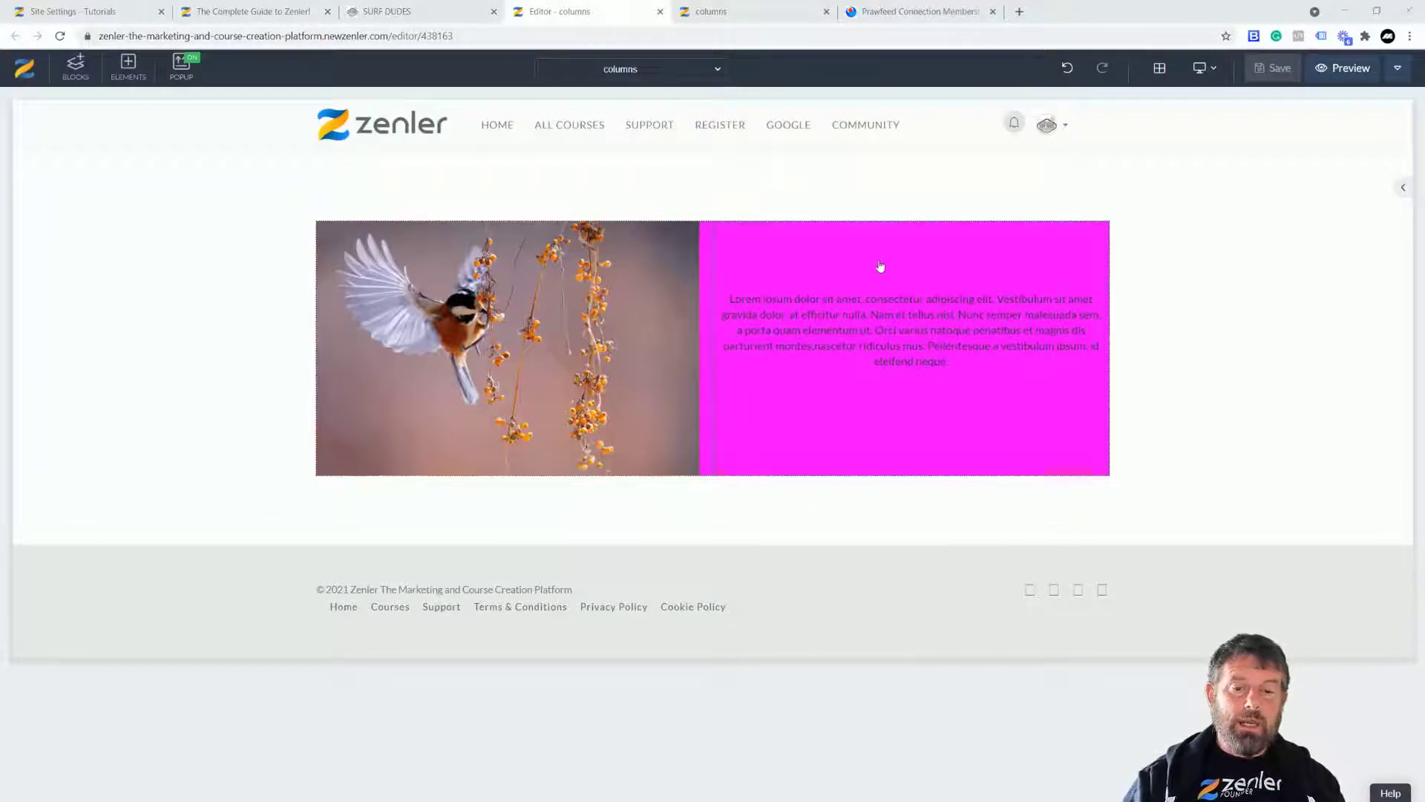
# Reload the preview of the columns page to check its current layout, then return to the page editor.
pyautogui.click(731, 11)
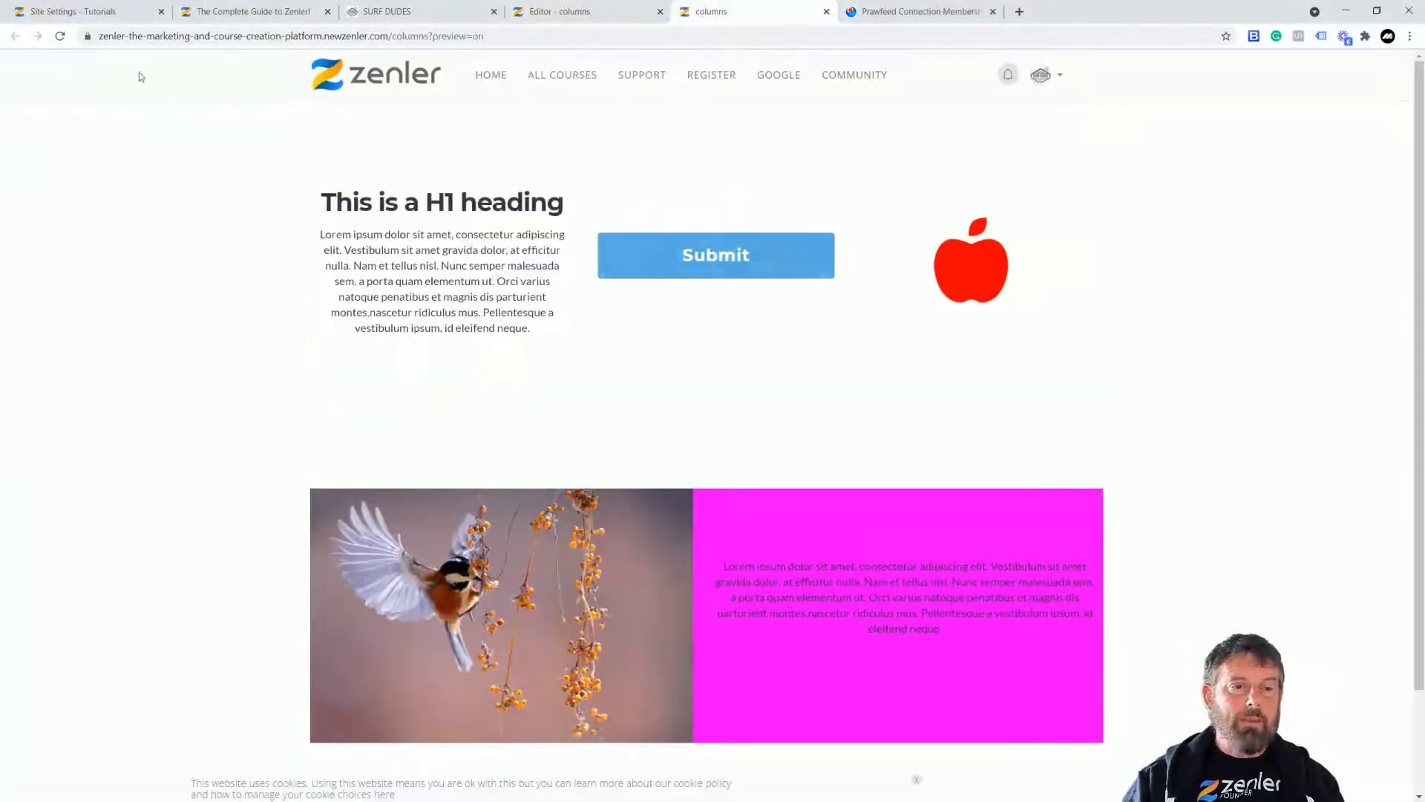
pyautogui.click(61, 37)
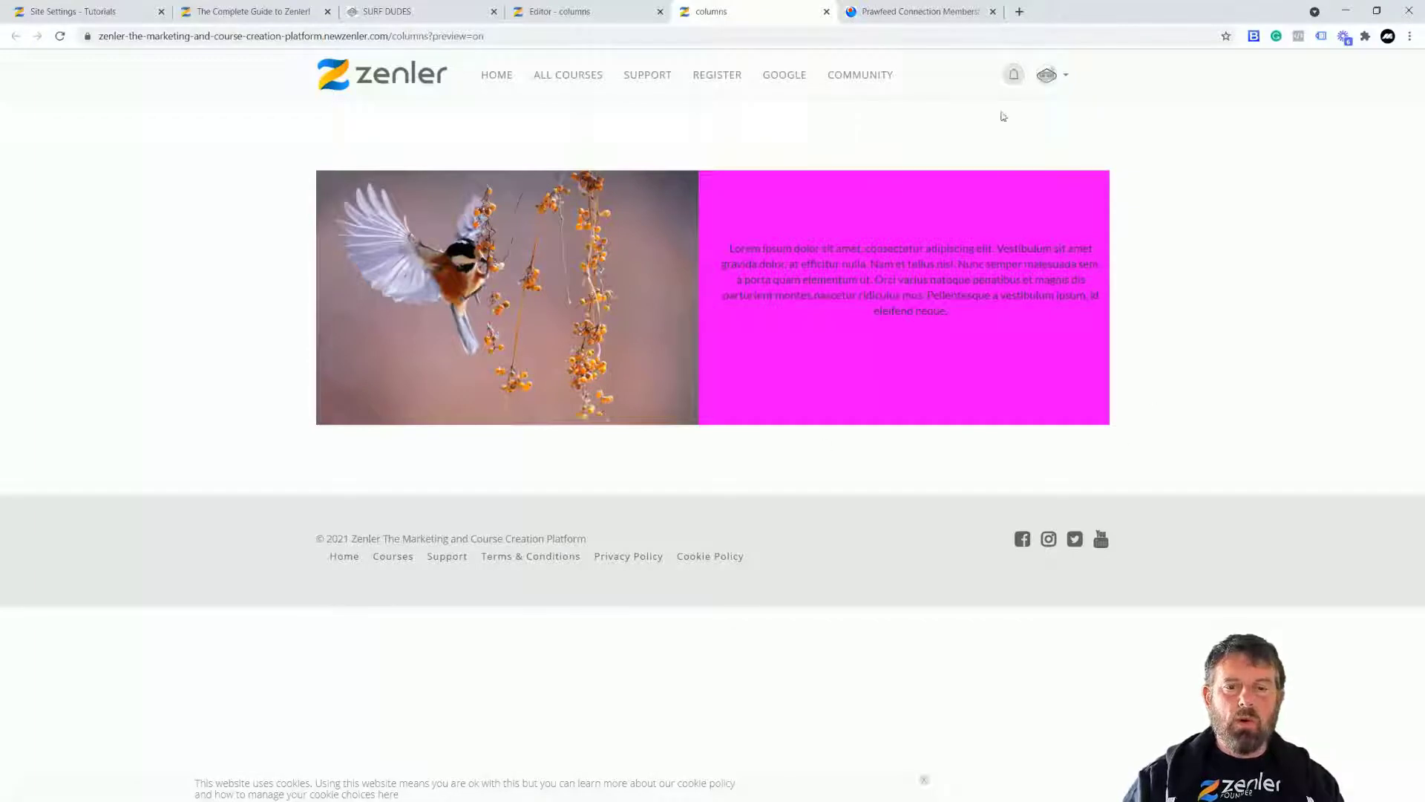
pyautogui.click(600, 16)
# Add a blank block below the bird image block and insert a 50%/50% two-column row in it.
pyautogui.moveTo(711, 544)
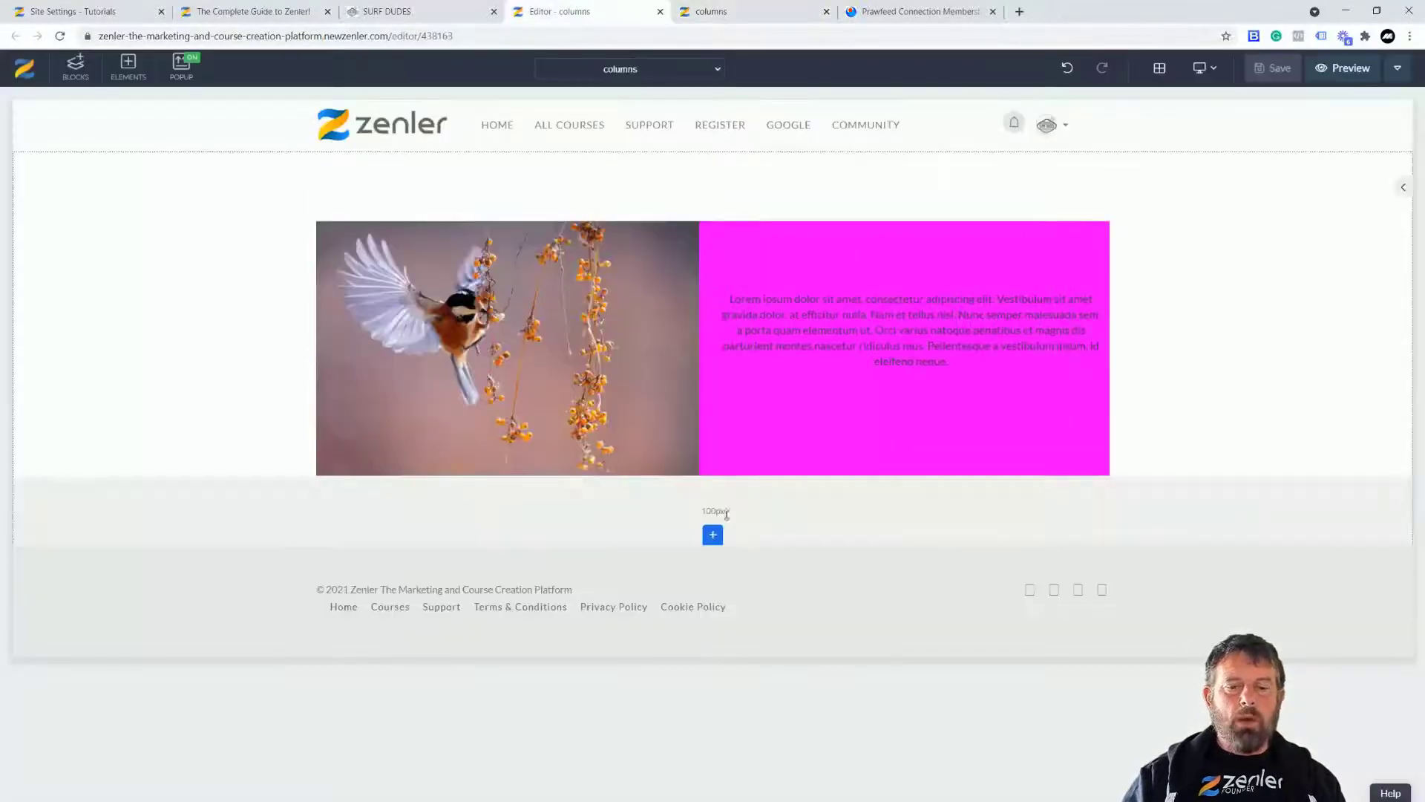
pyautogui.click(713, 536)
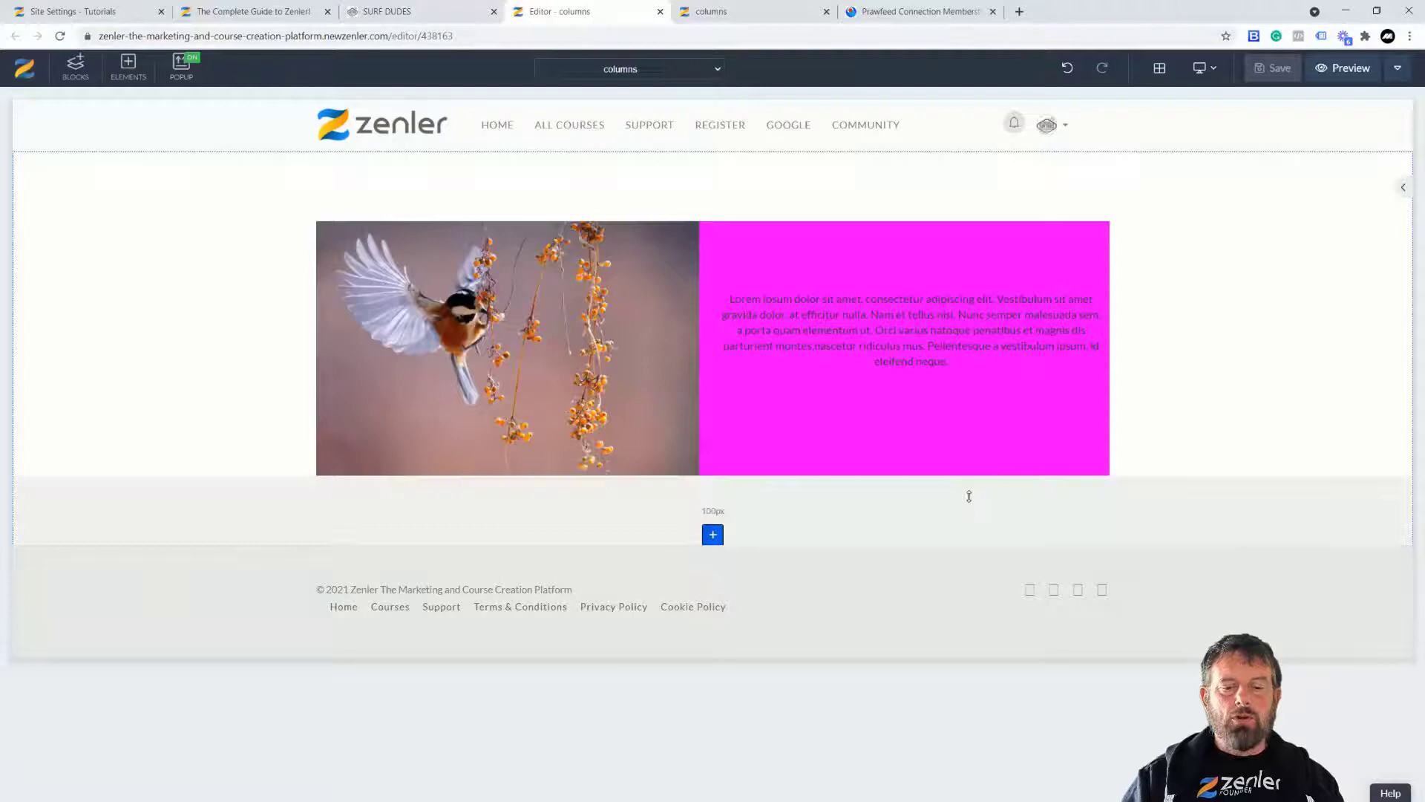
pyautogui.click(511, 249)
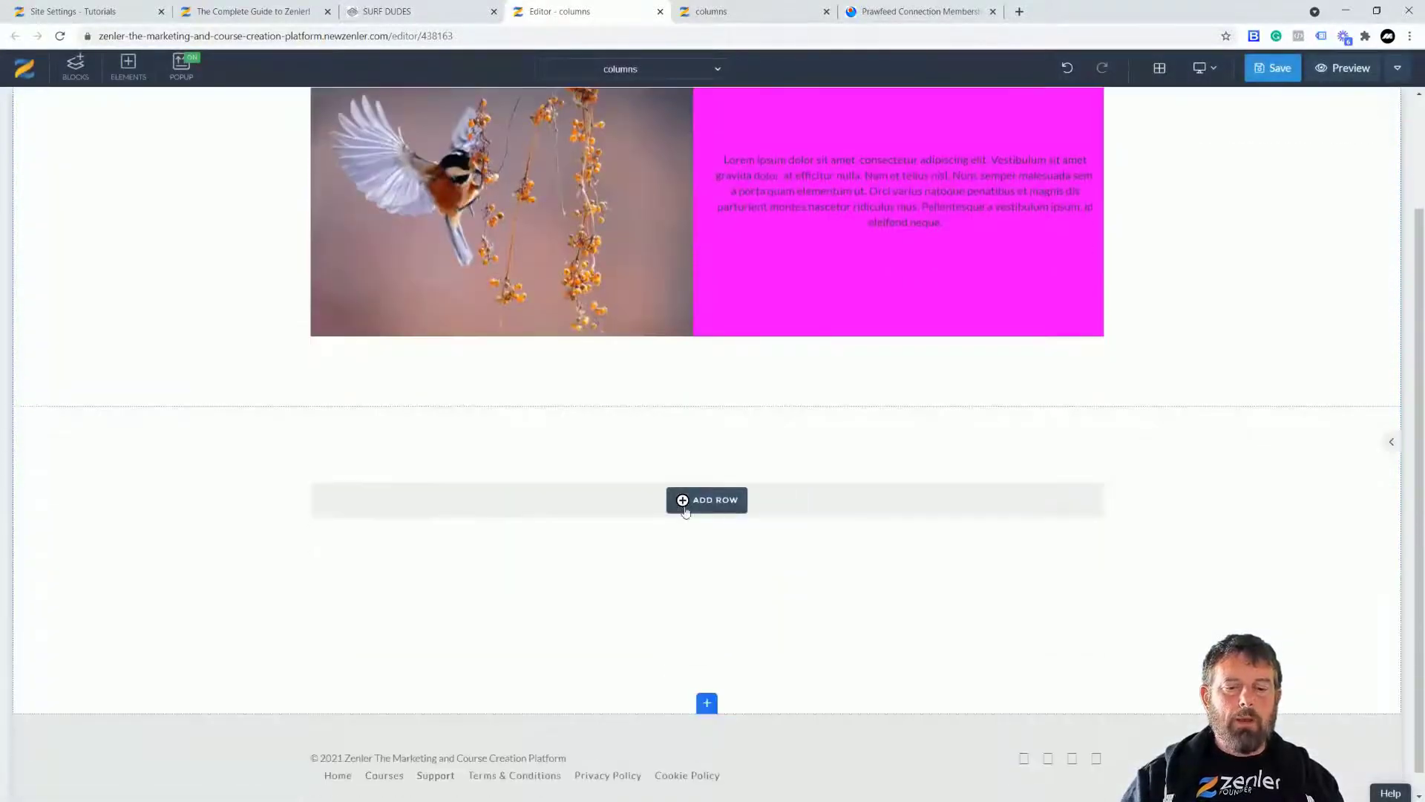
pyautogui.click(735, 501)
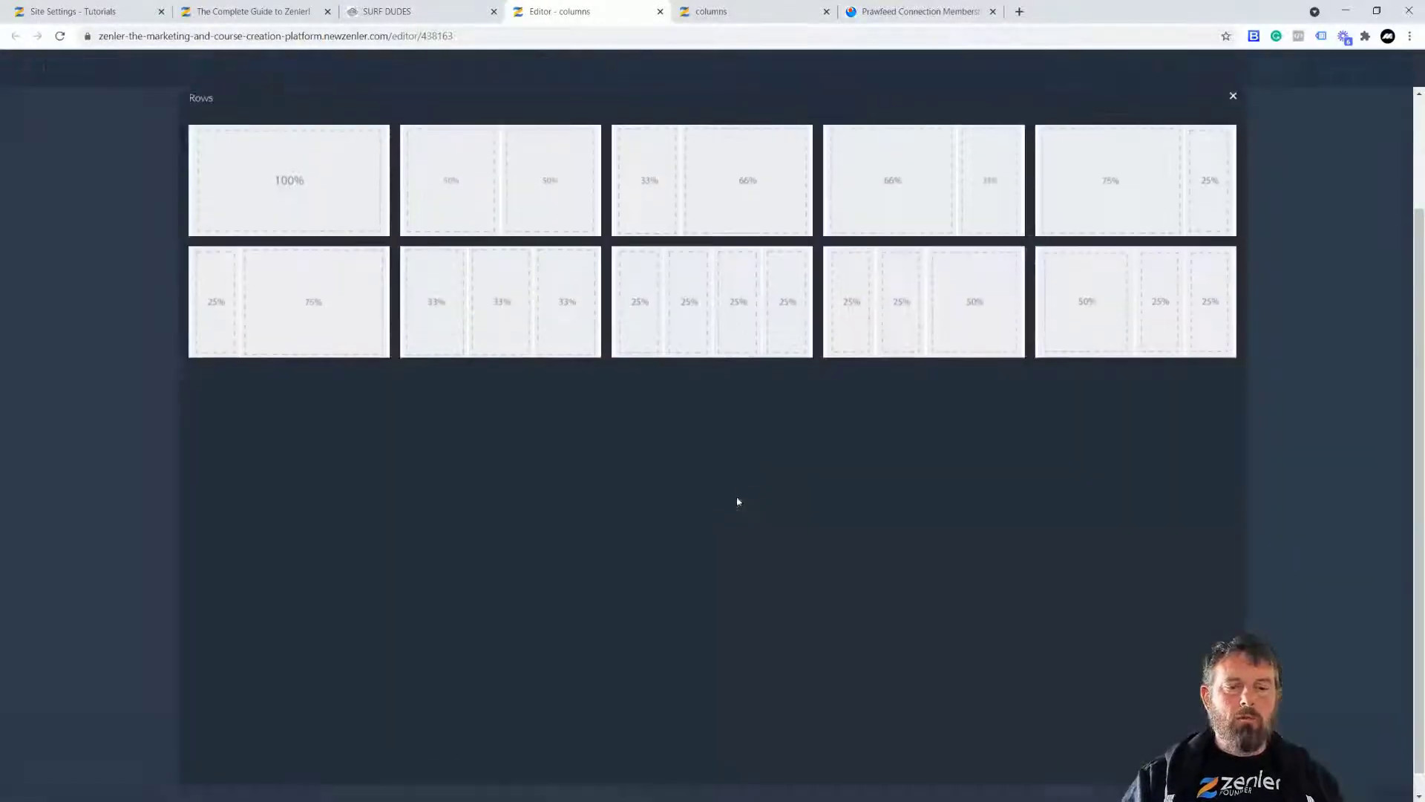
pyautogui.click(512, 197)
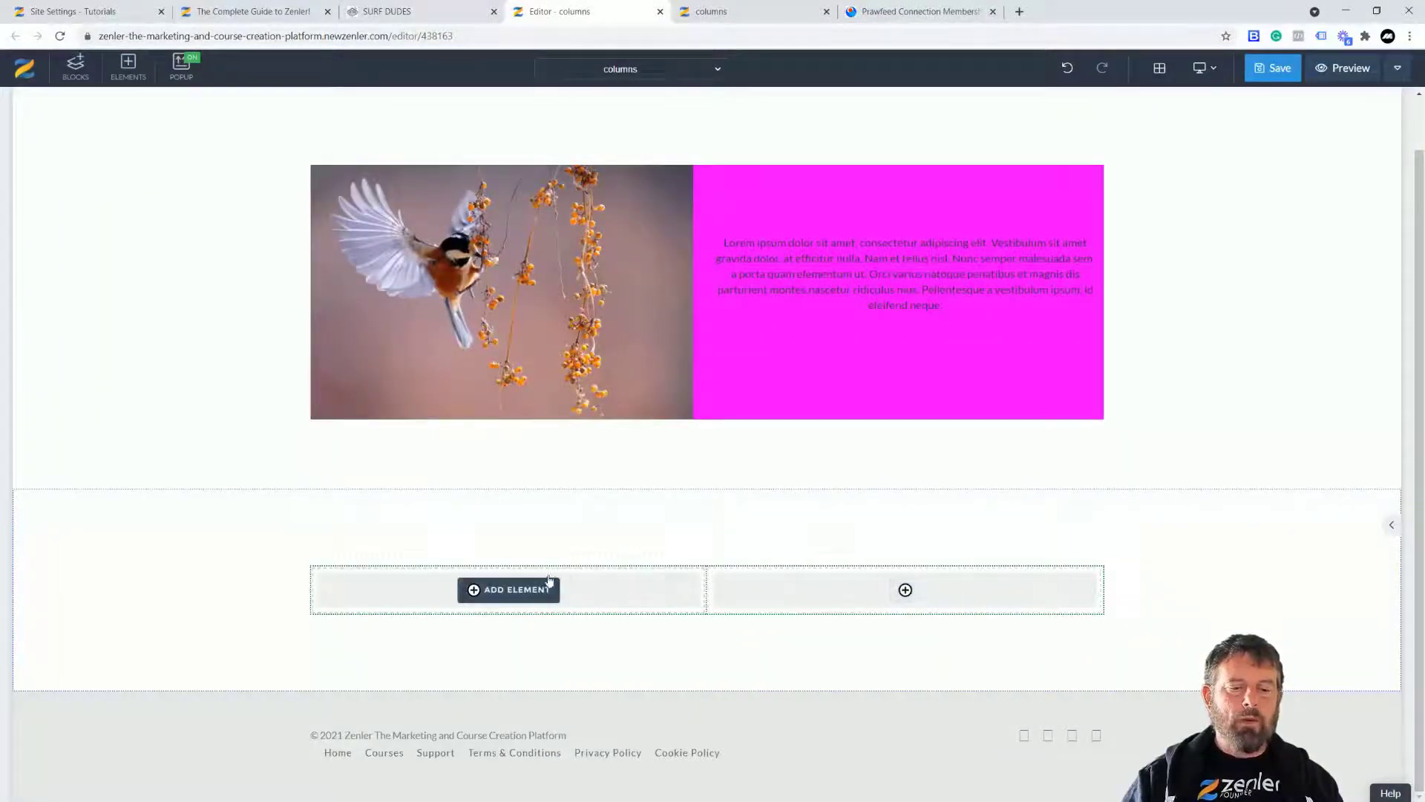
# Turn on Full Width for the new two-column block.
pyautogui.moveTo(22, 502)
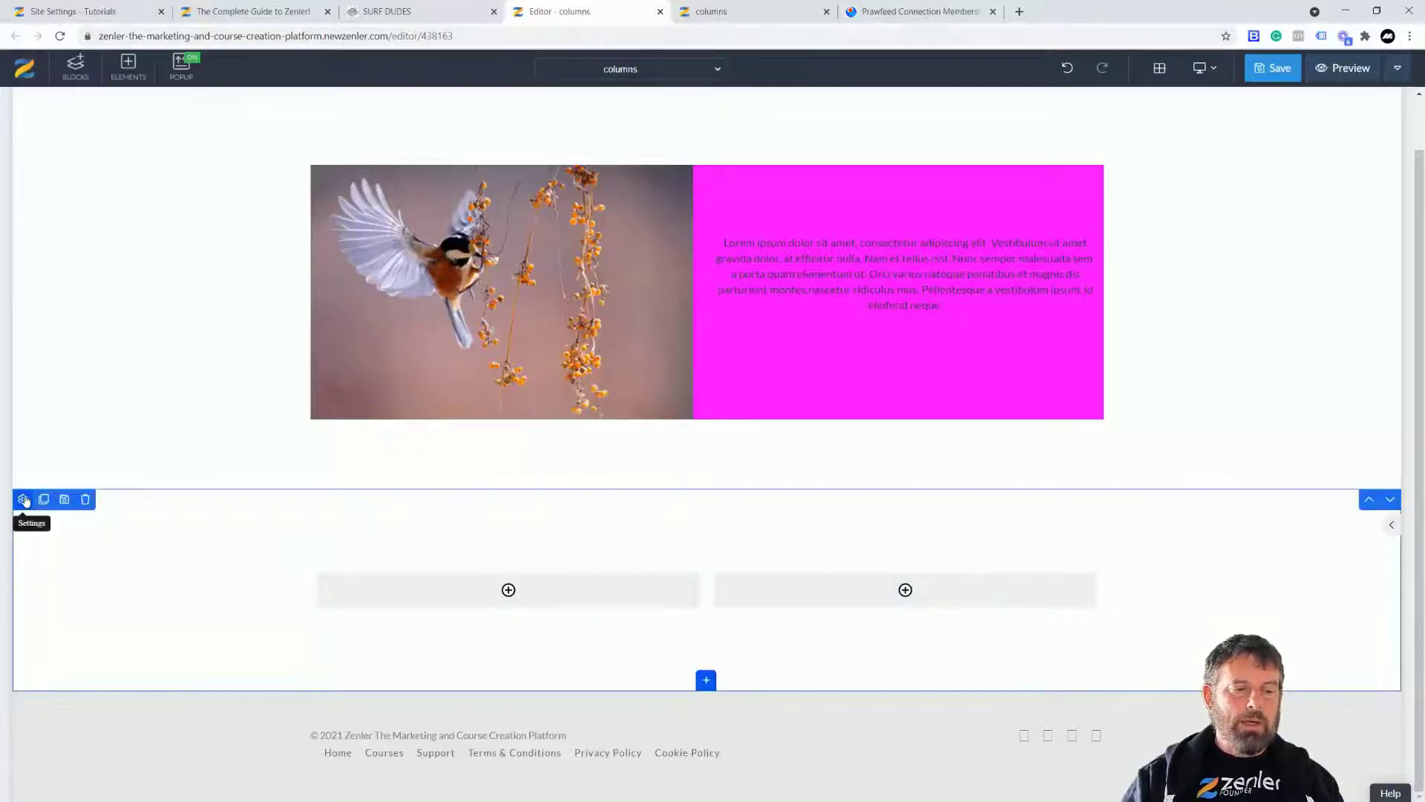
pyautogui.click(23, 501)
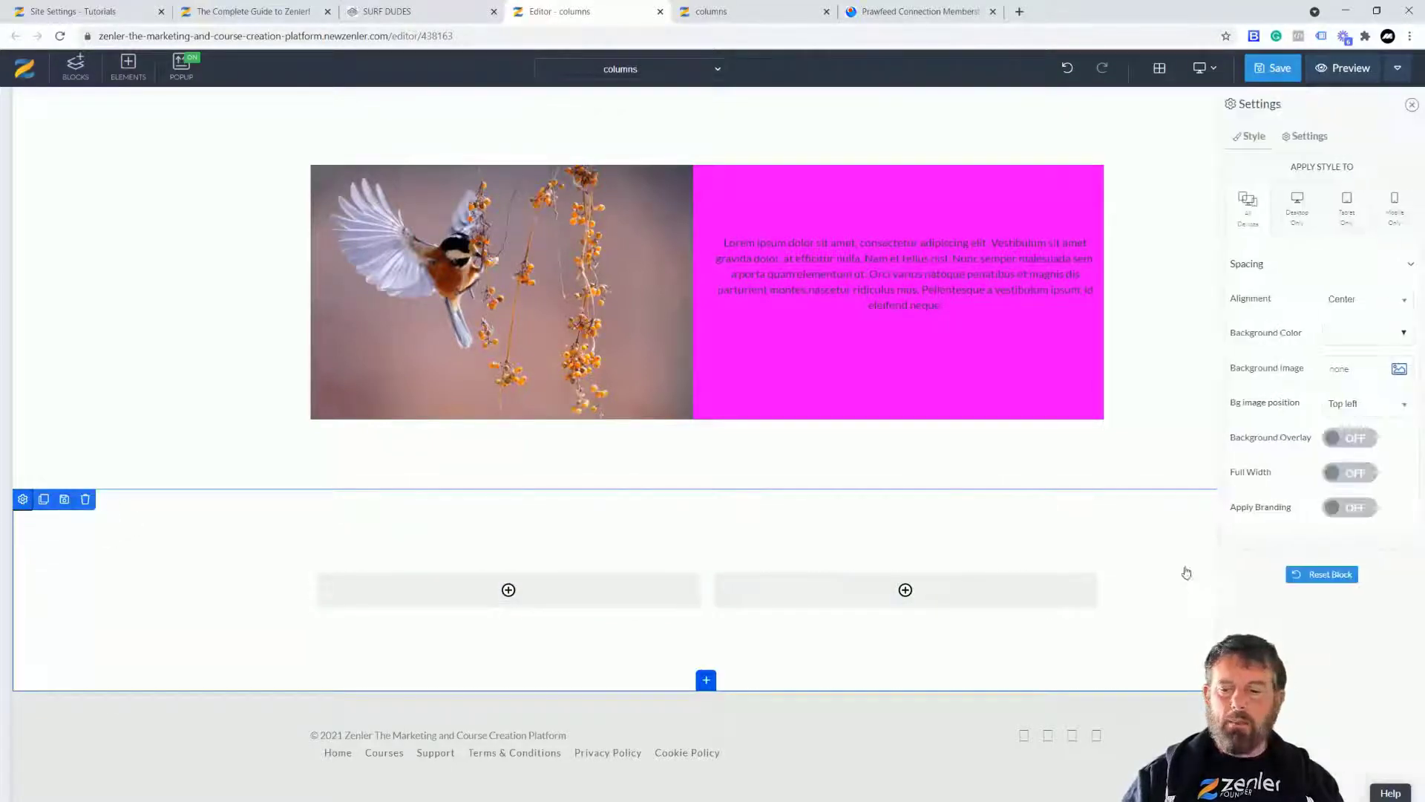
pyautogui.click(1350, 473)
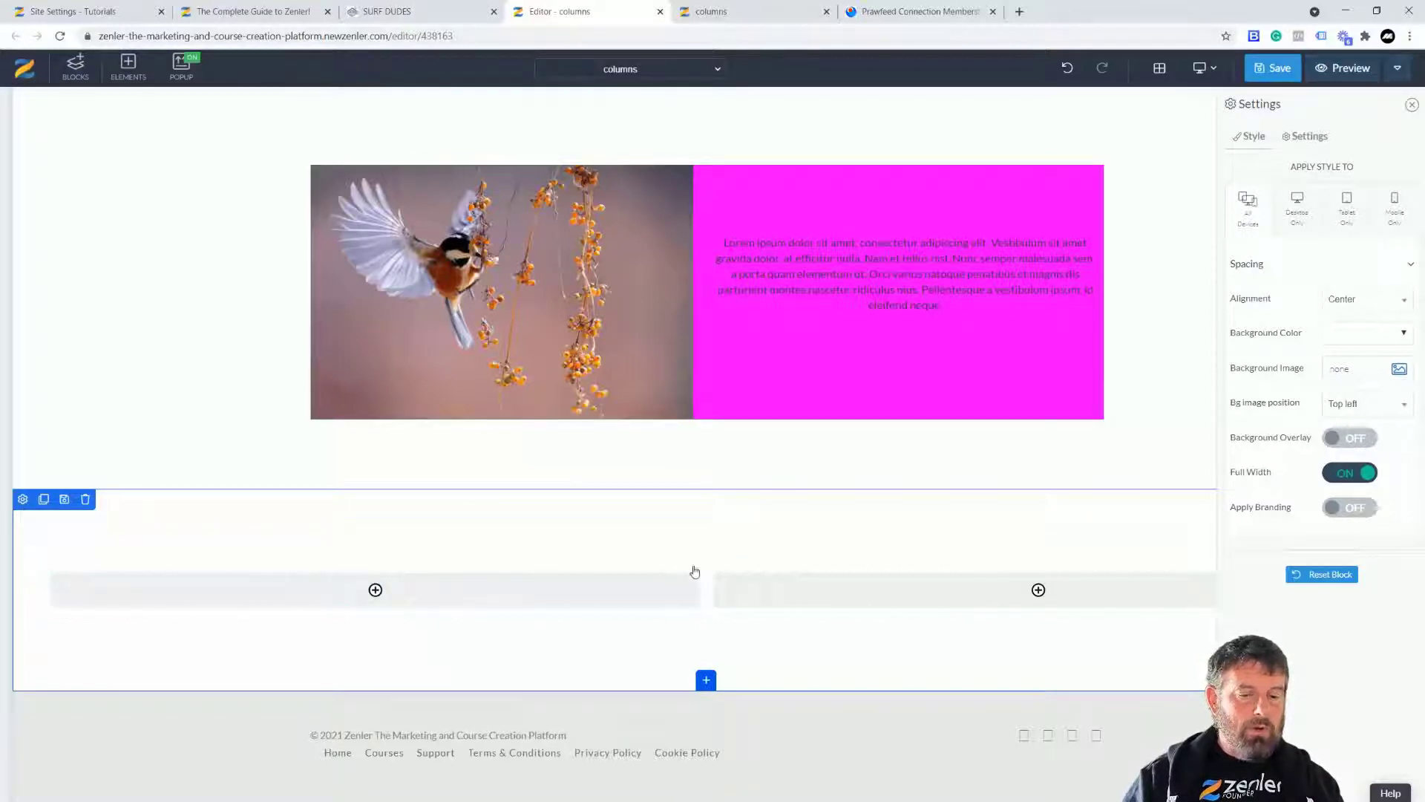
# Nest a 100% row in the new block's left column and place the teal dandelion image from the library in it.
pyautogui.click(374, 590)
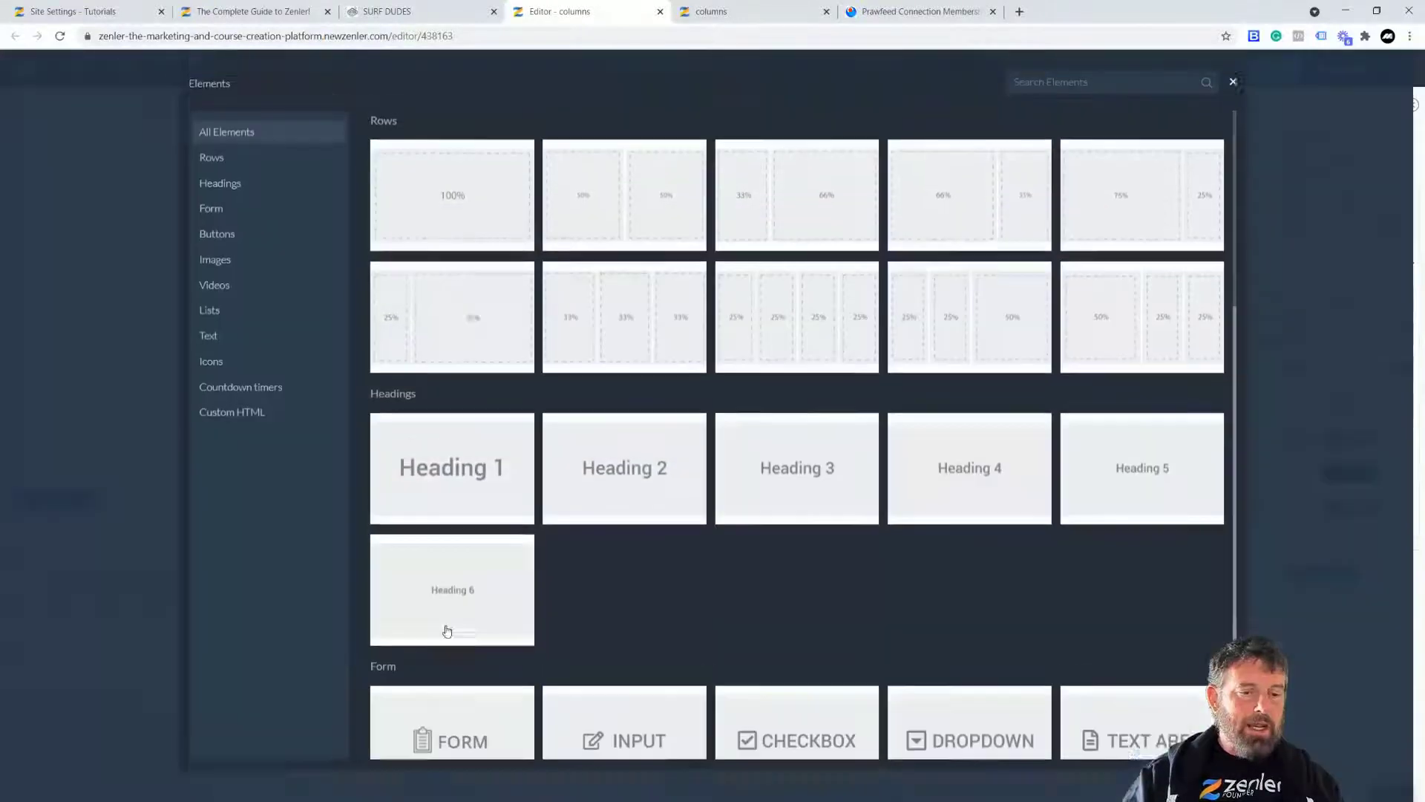
pyautogui.click(473, 313)
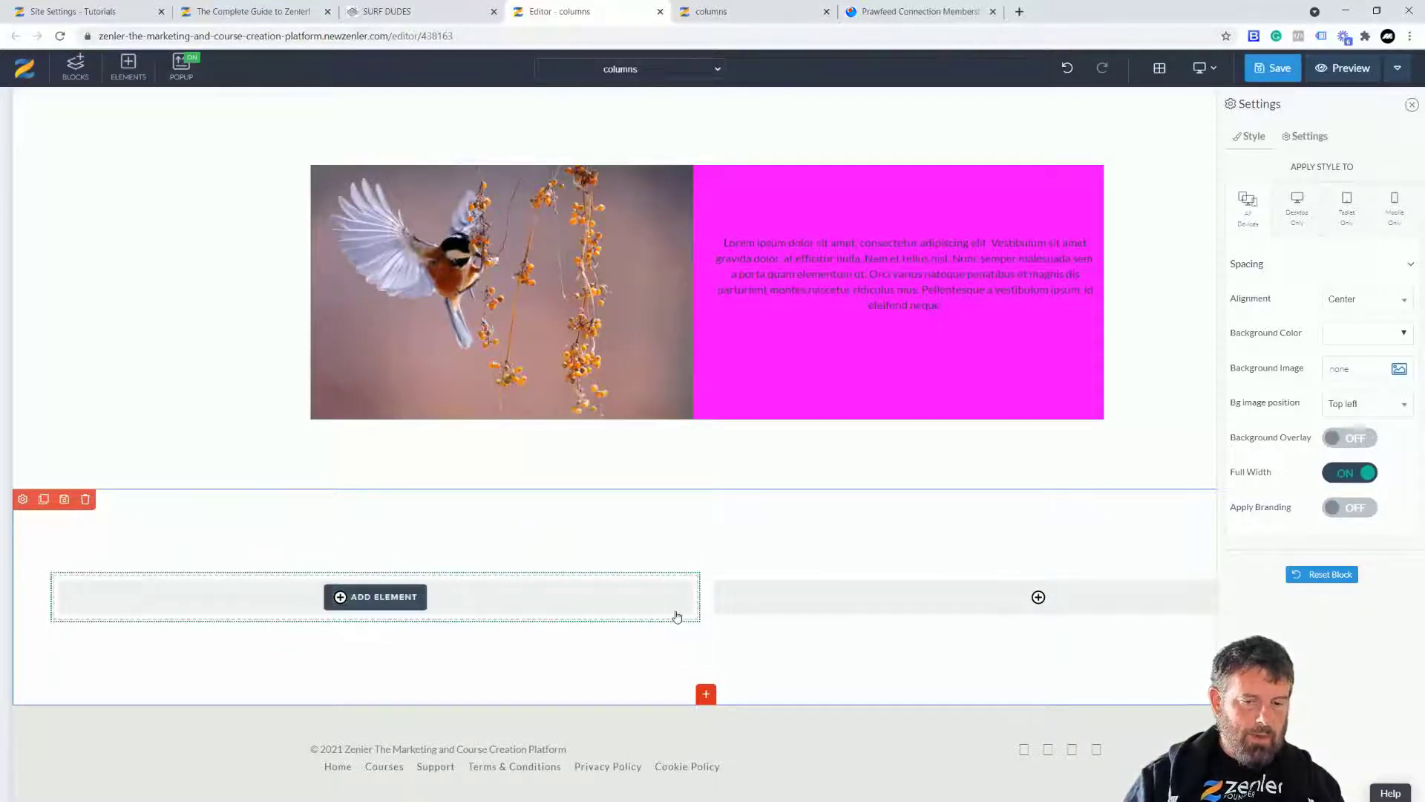
pyautogui.click(407, 603)
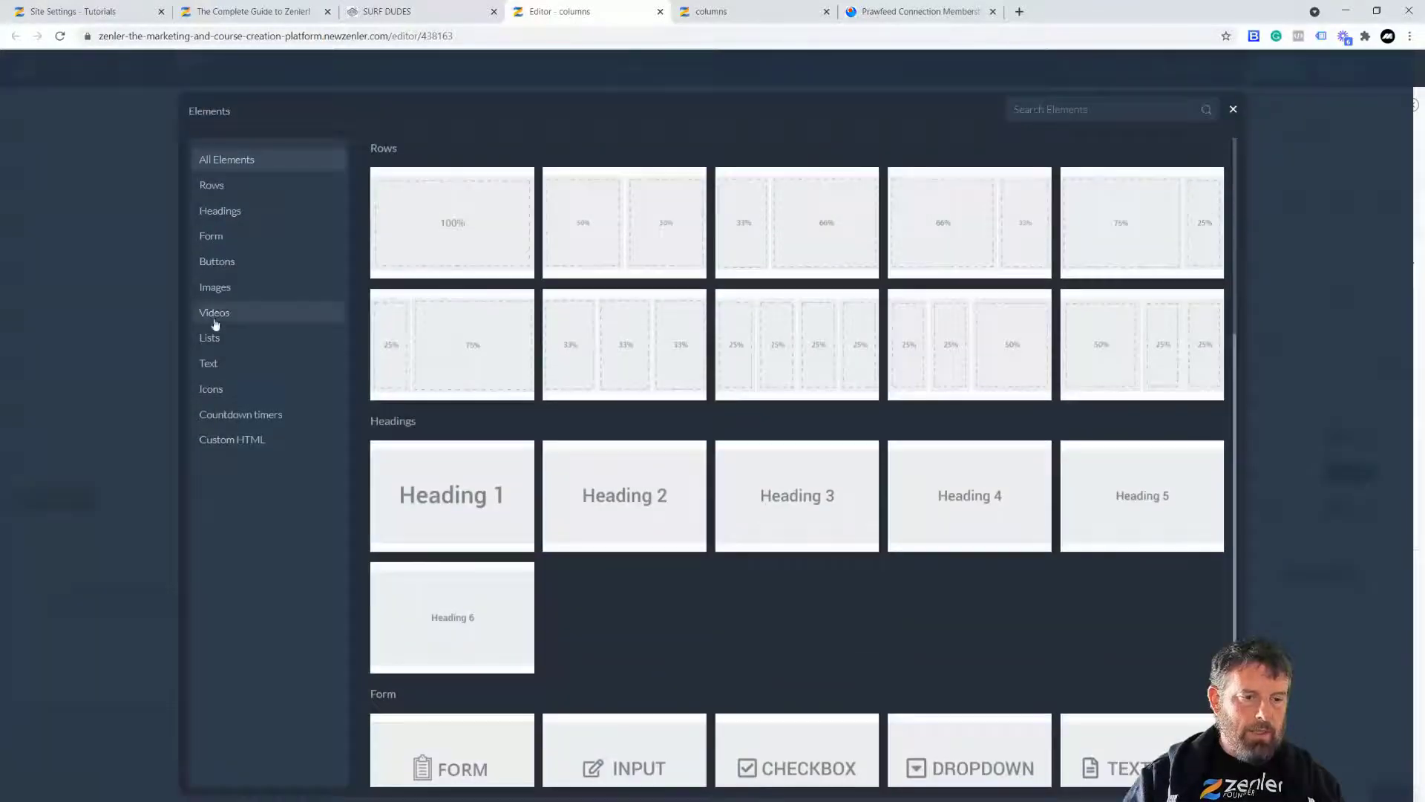
pyautogui.click(215, 289)
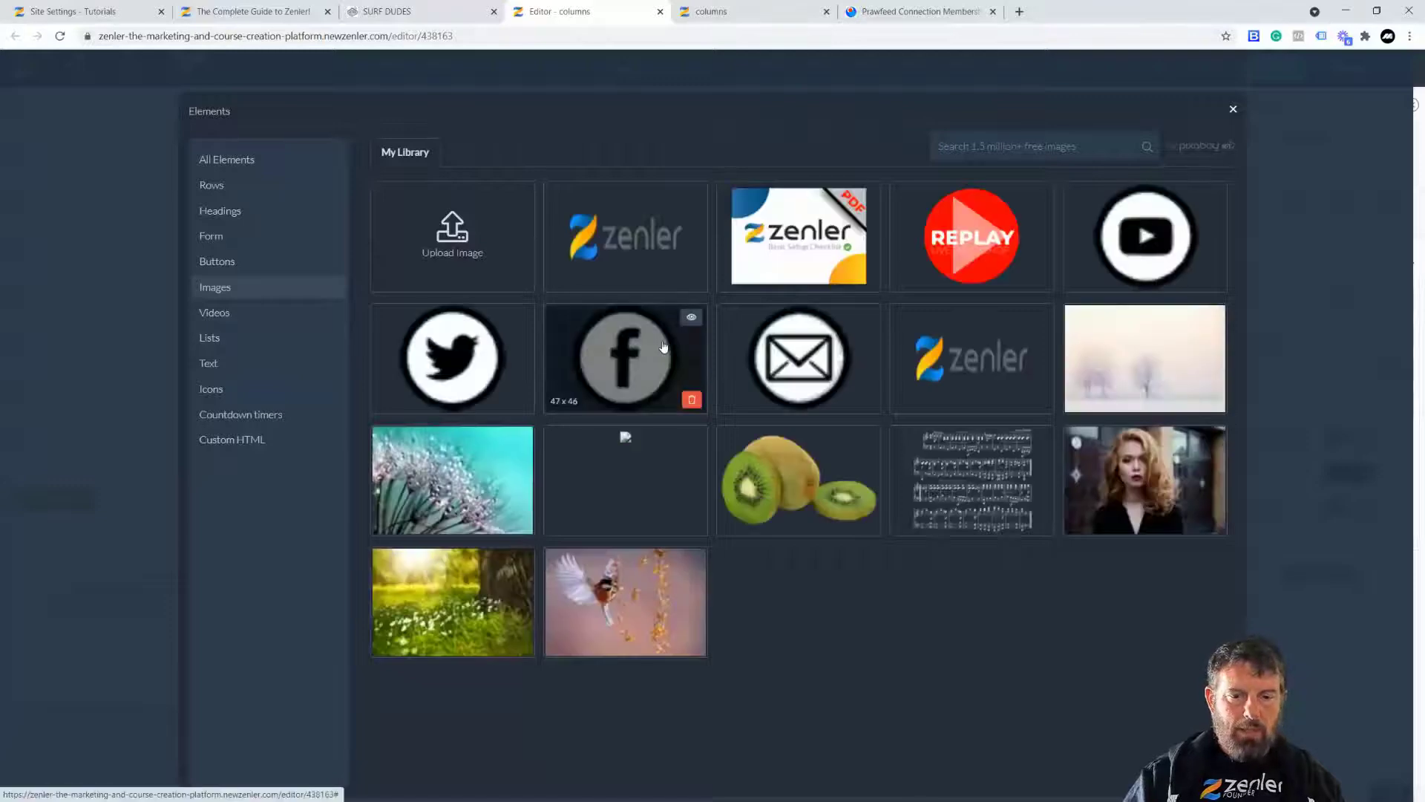
pyautogui.click(449, 493)
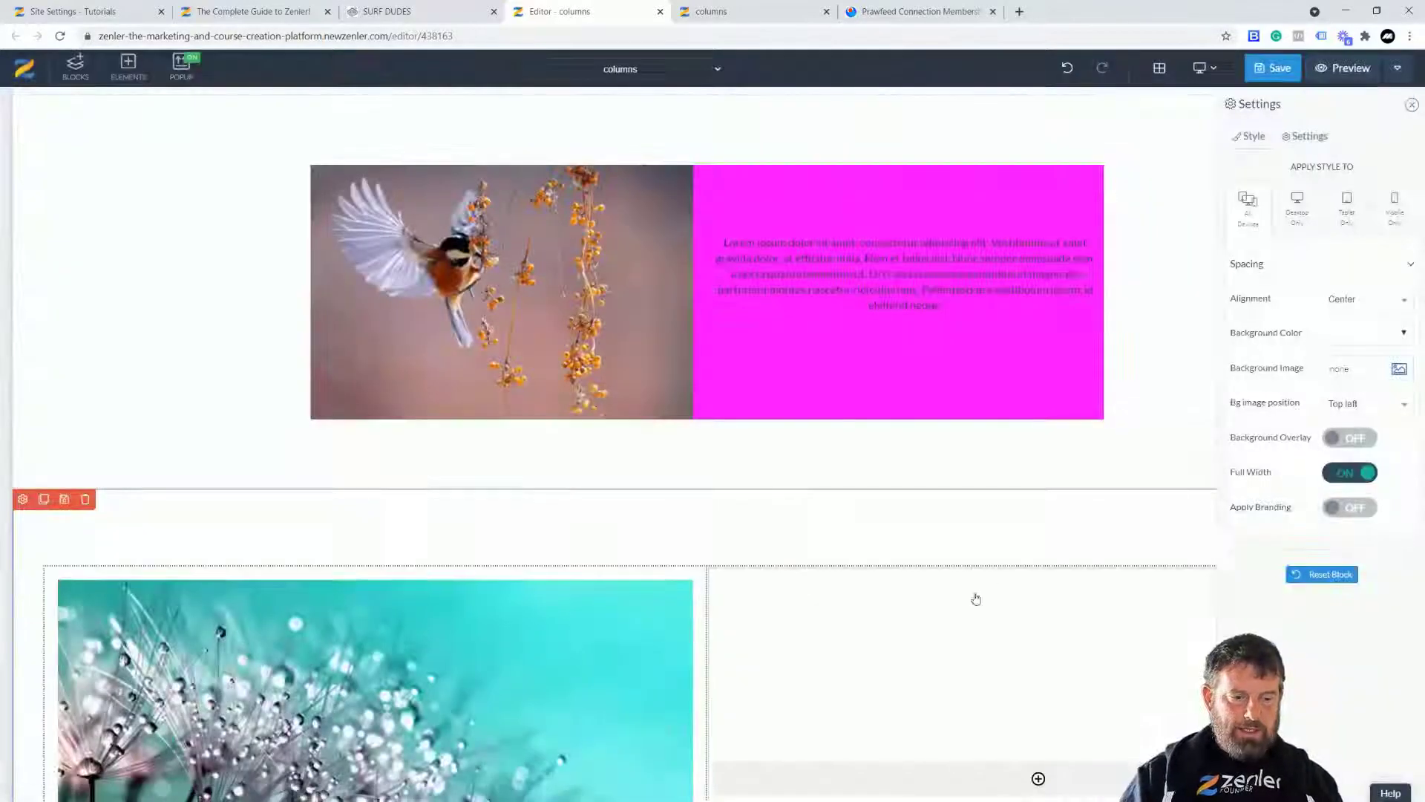
# Nest a 100% row in the right column beside the dandelion image and add a Heading 1 element to it.
pyautogui.scroll(-5, 976, 598)
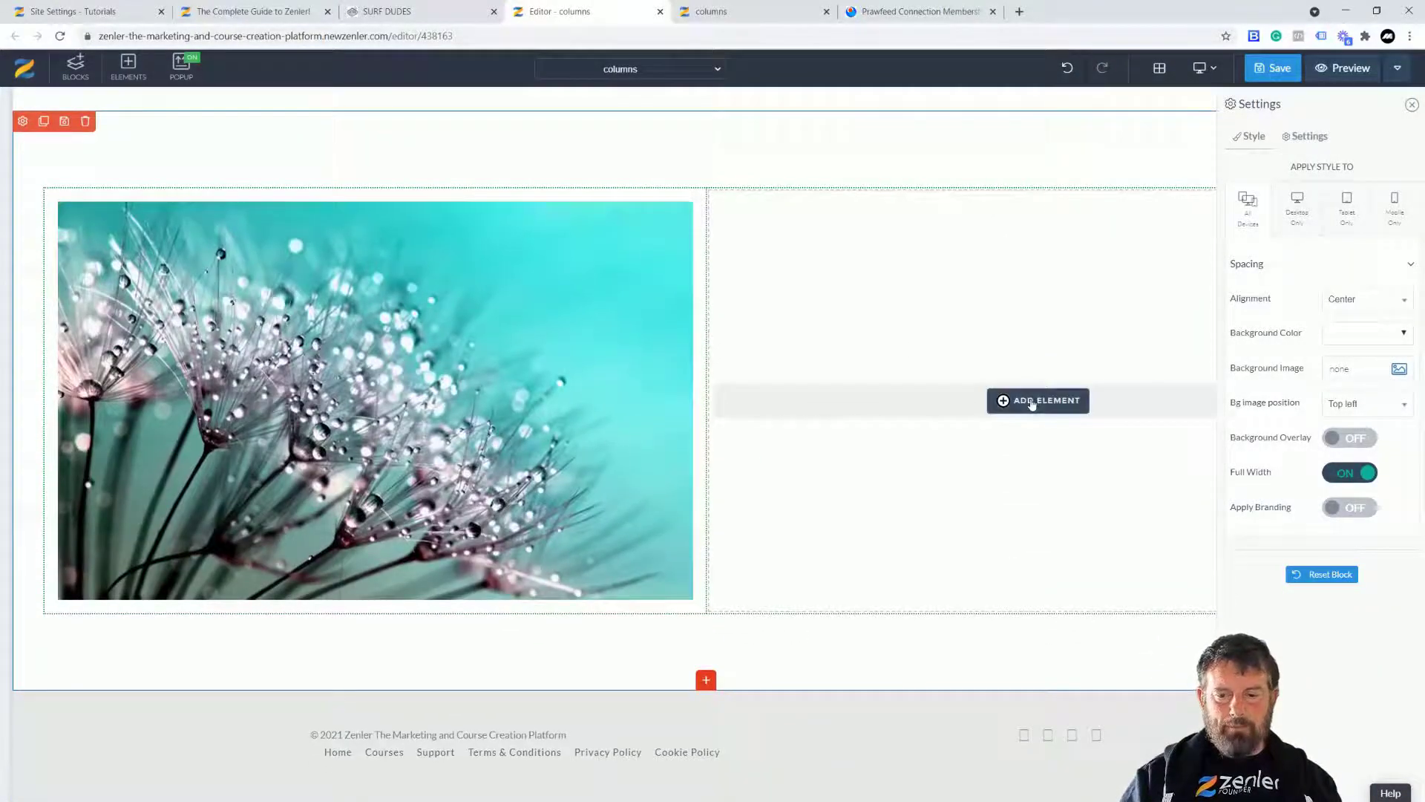
pyautogui.click(1032, 402)
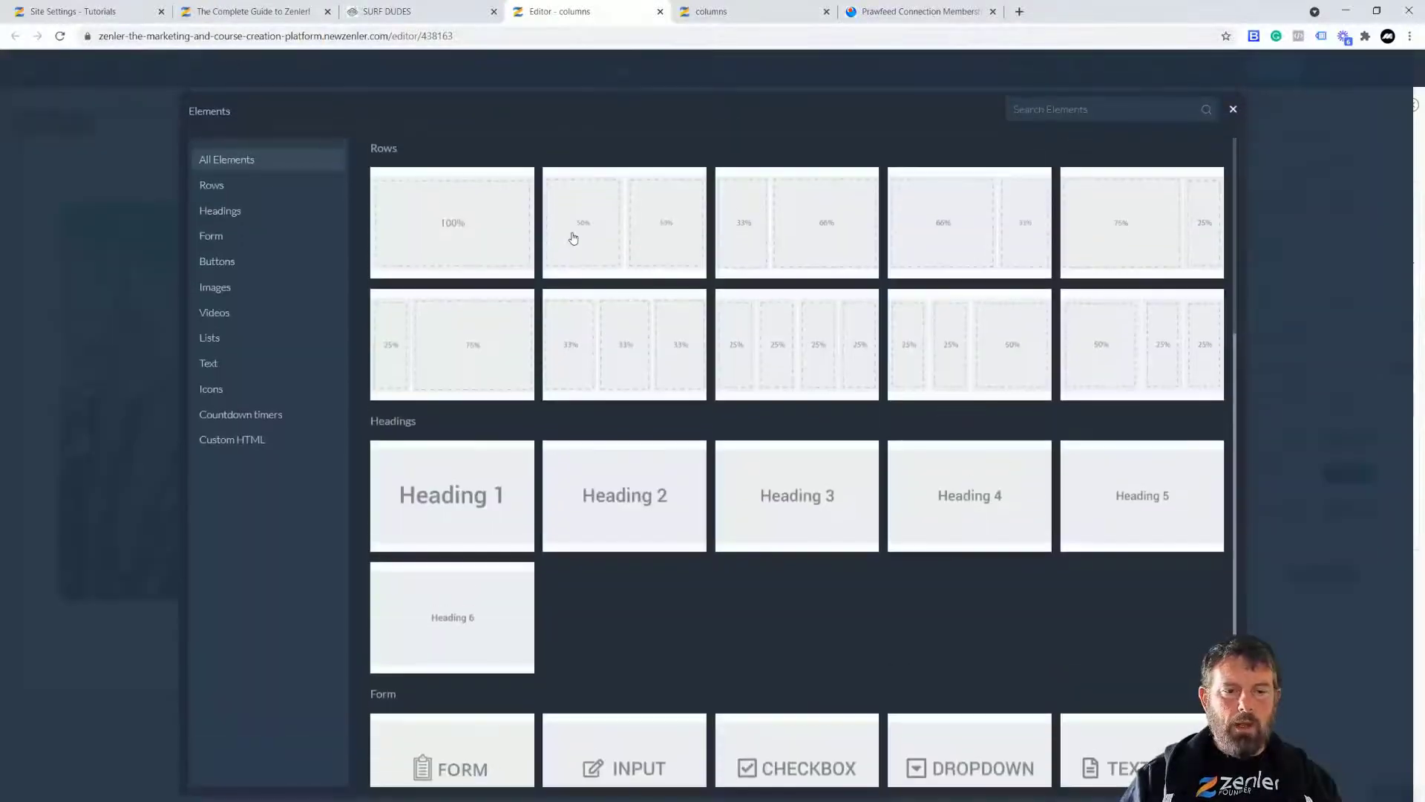
pyautogui.click(481, 230)
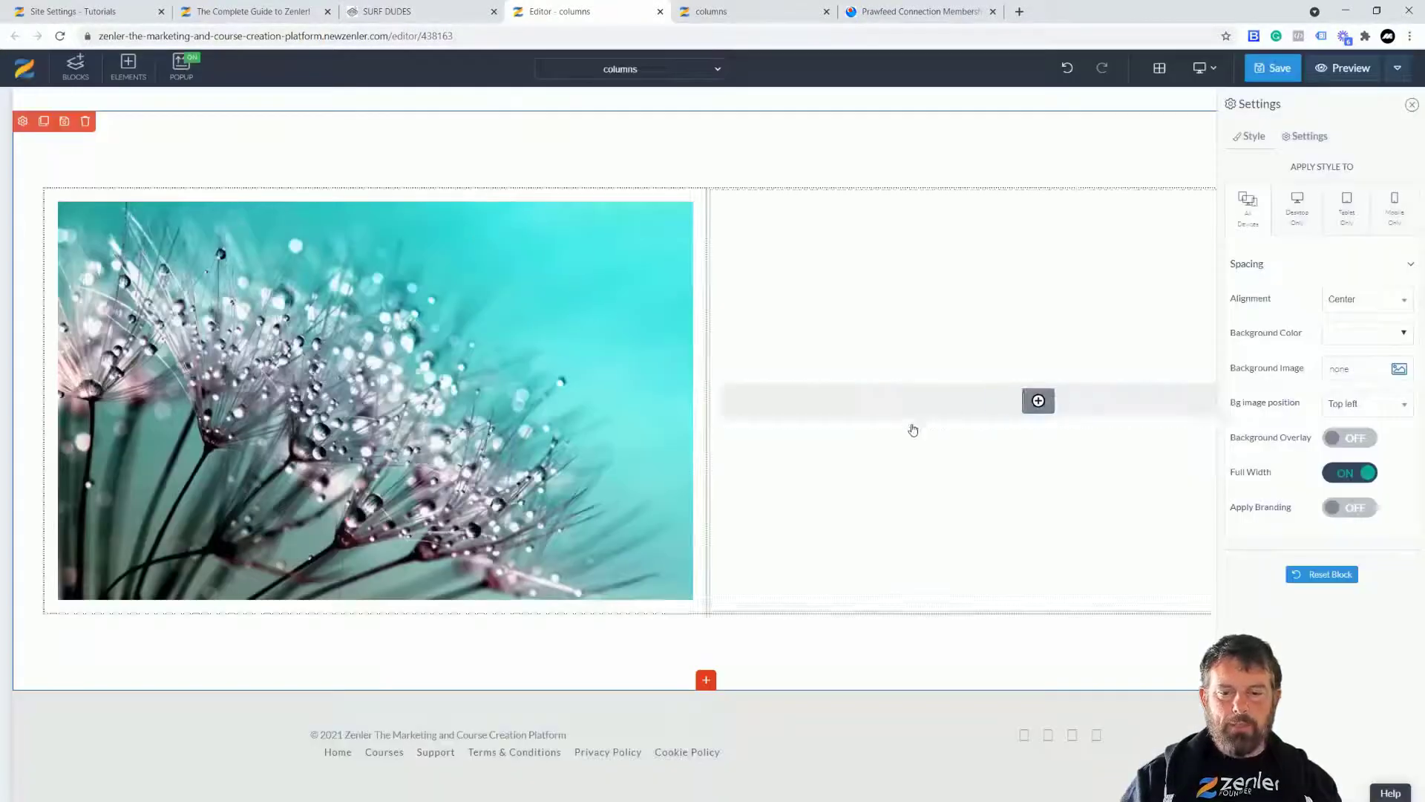
pyautogui.click(1037, 401)
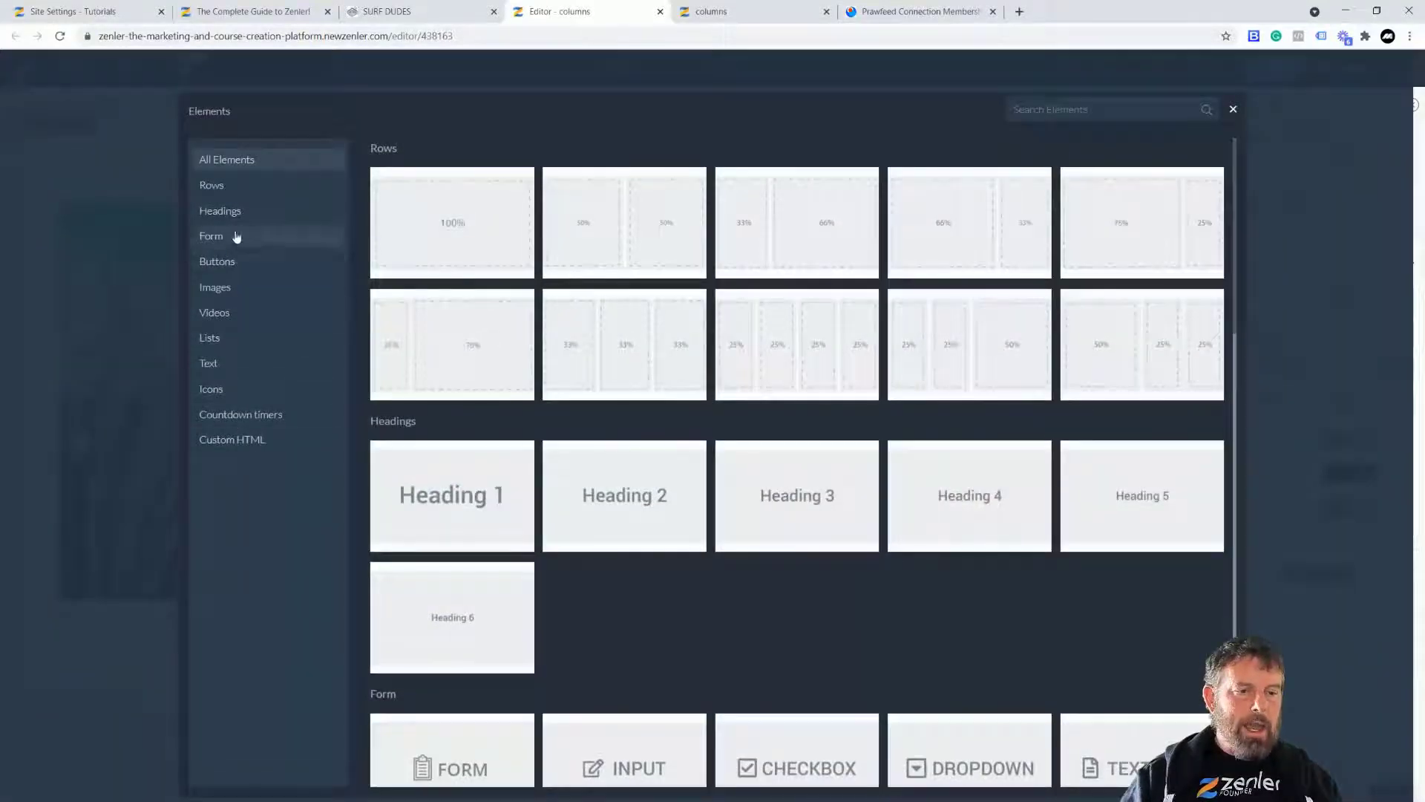
pyautogui.click(226, 211)
pyautogui.click(462, 191)
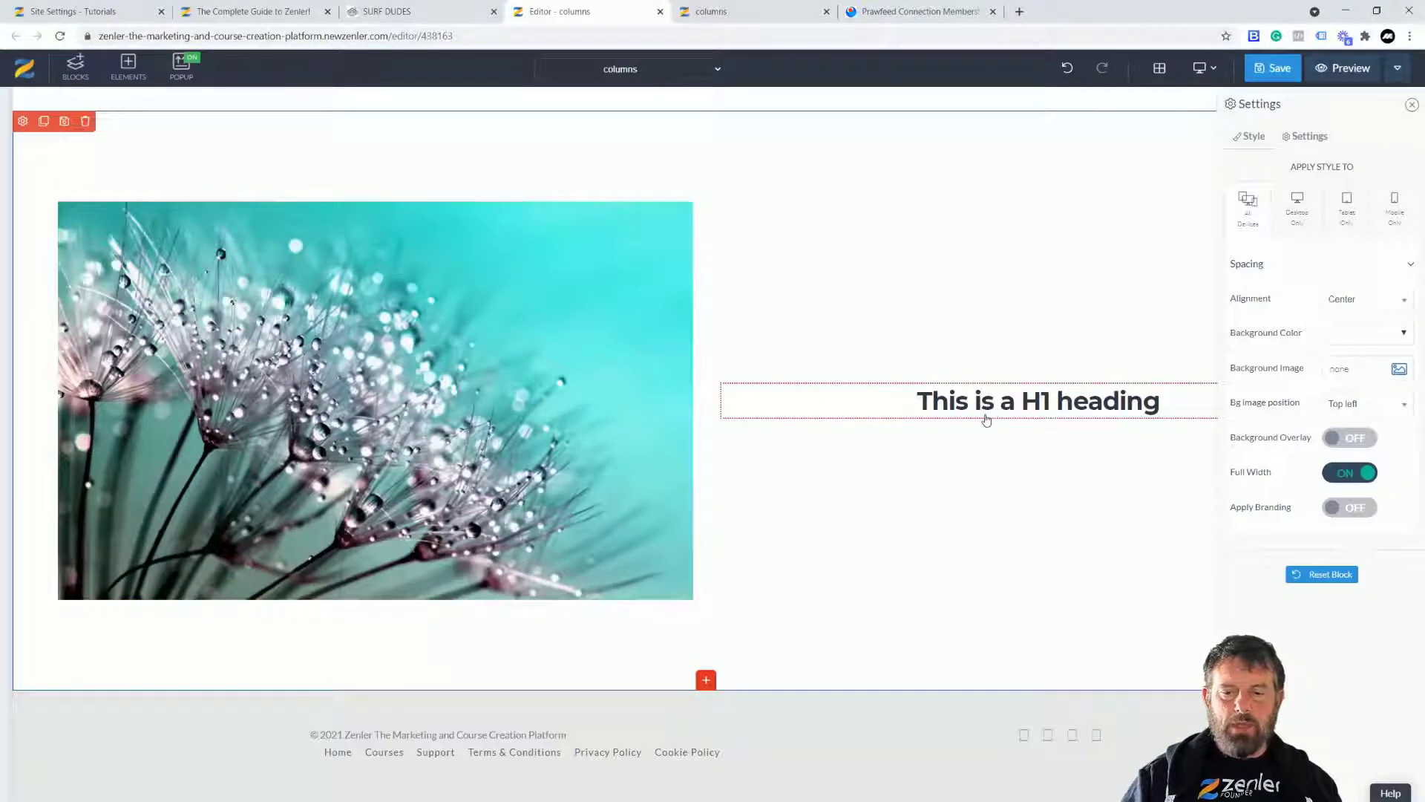
# Add a regular paragraph text element directly below the H1 heading.
pyautogui.click(1025, 406)
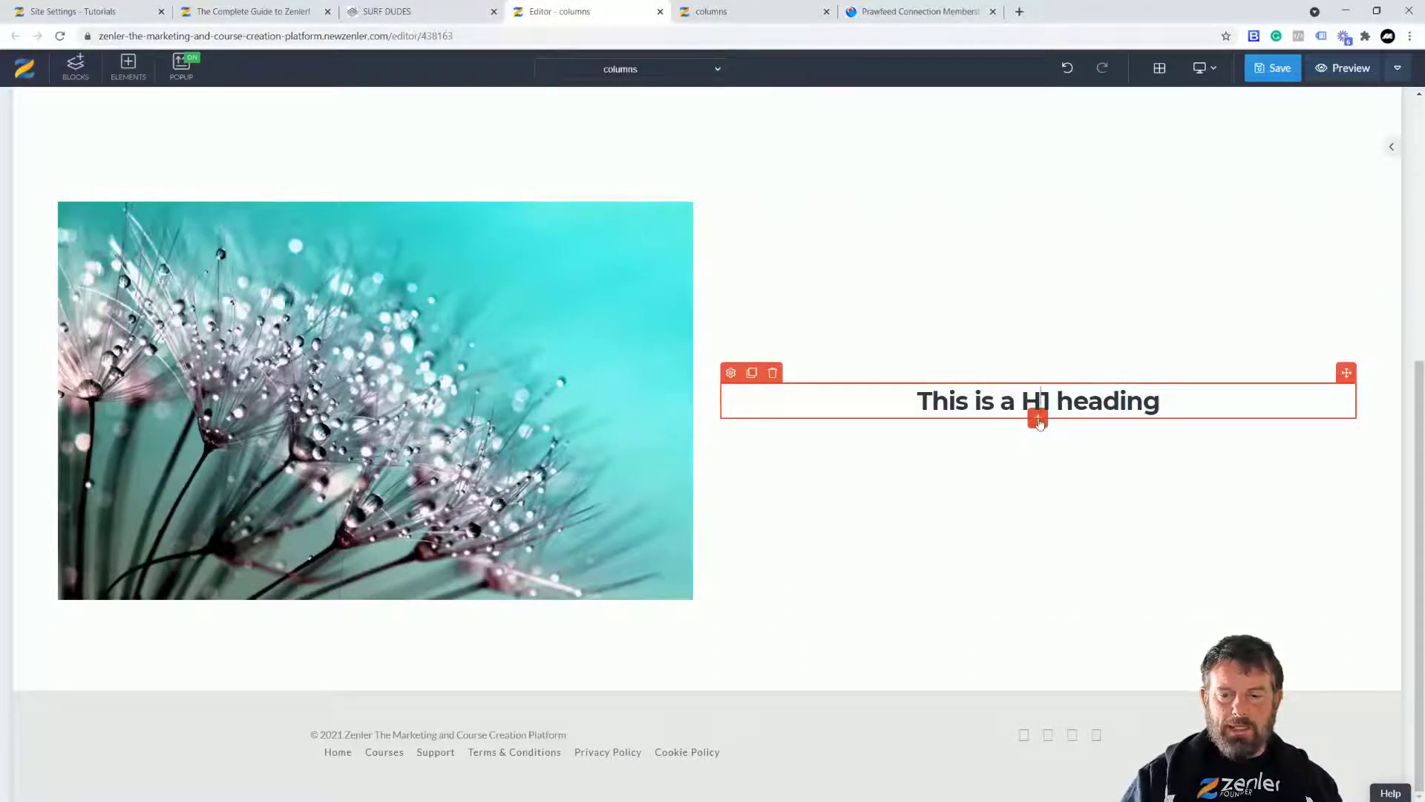
pyautogui.click(1038, 420)
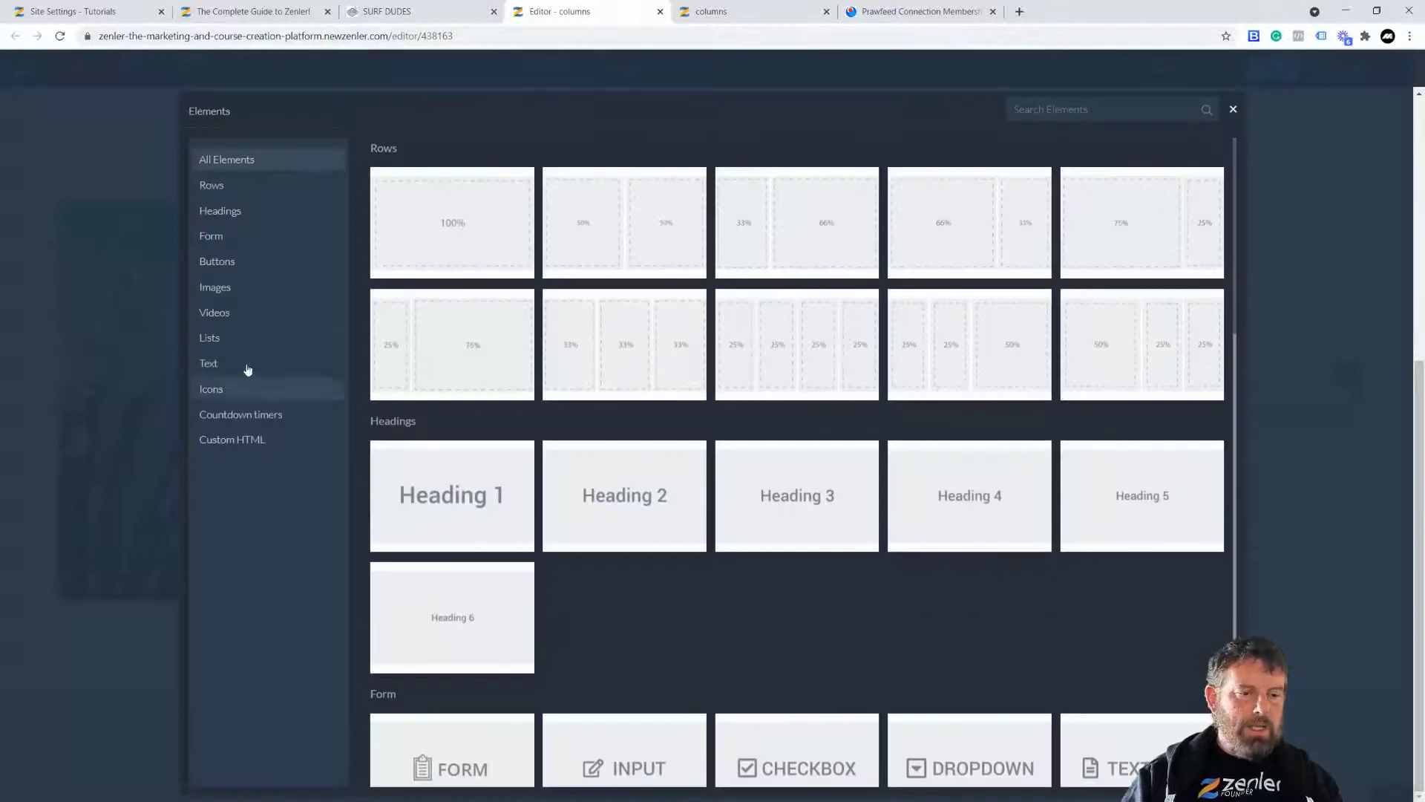
pyautogui.click(213, 363)
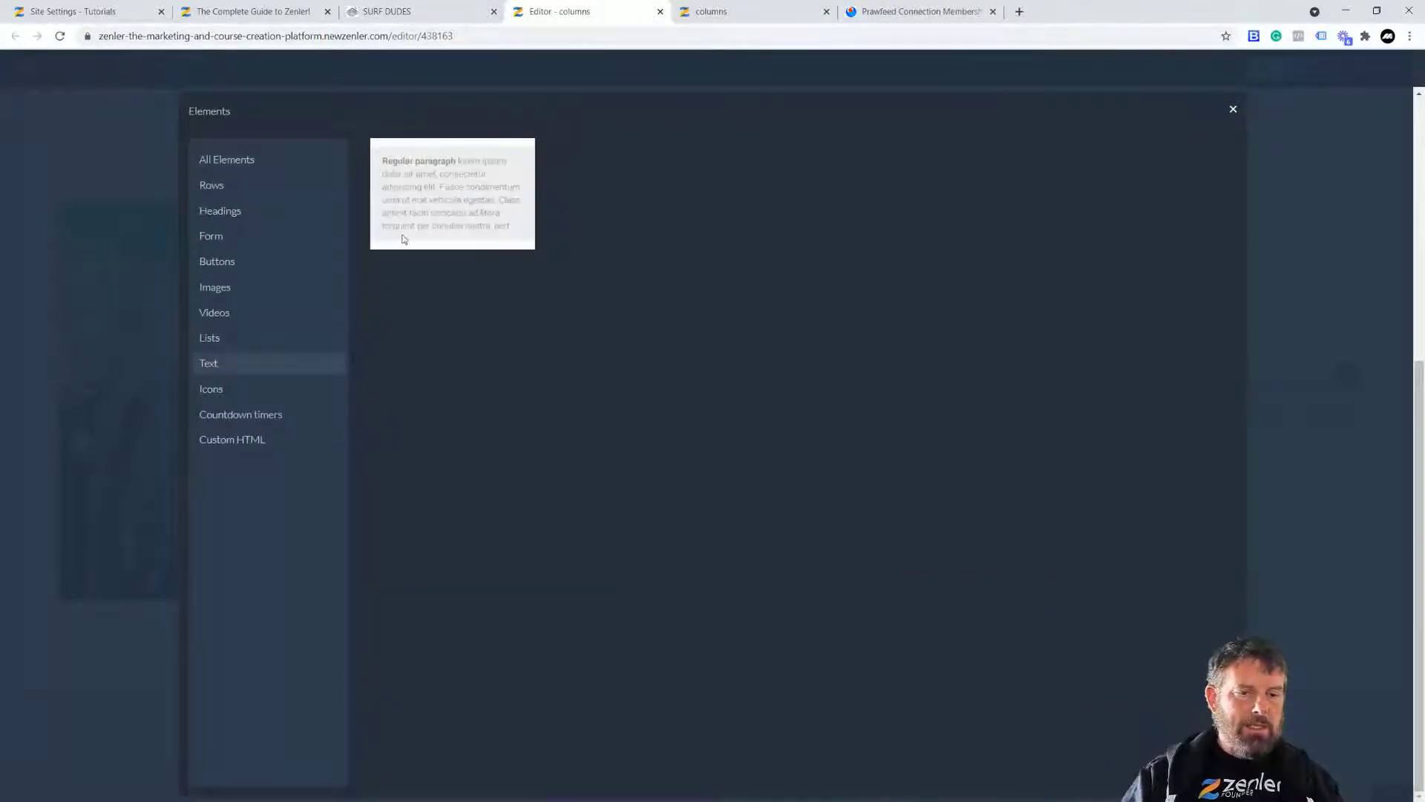
pyautogui.click(471, 215)
# Copy the paragraph's whole text and paste it as a second paragraph below, separated by a blank line.
pyautogui.click(909, 423)
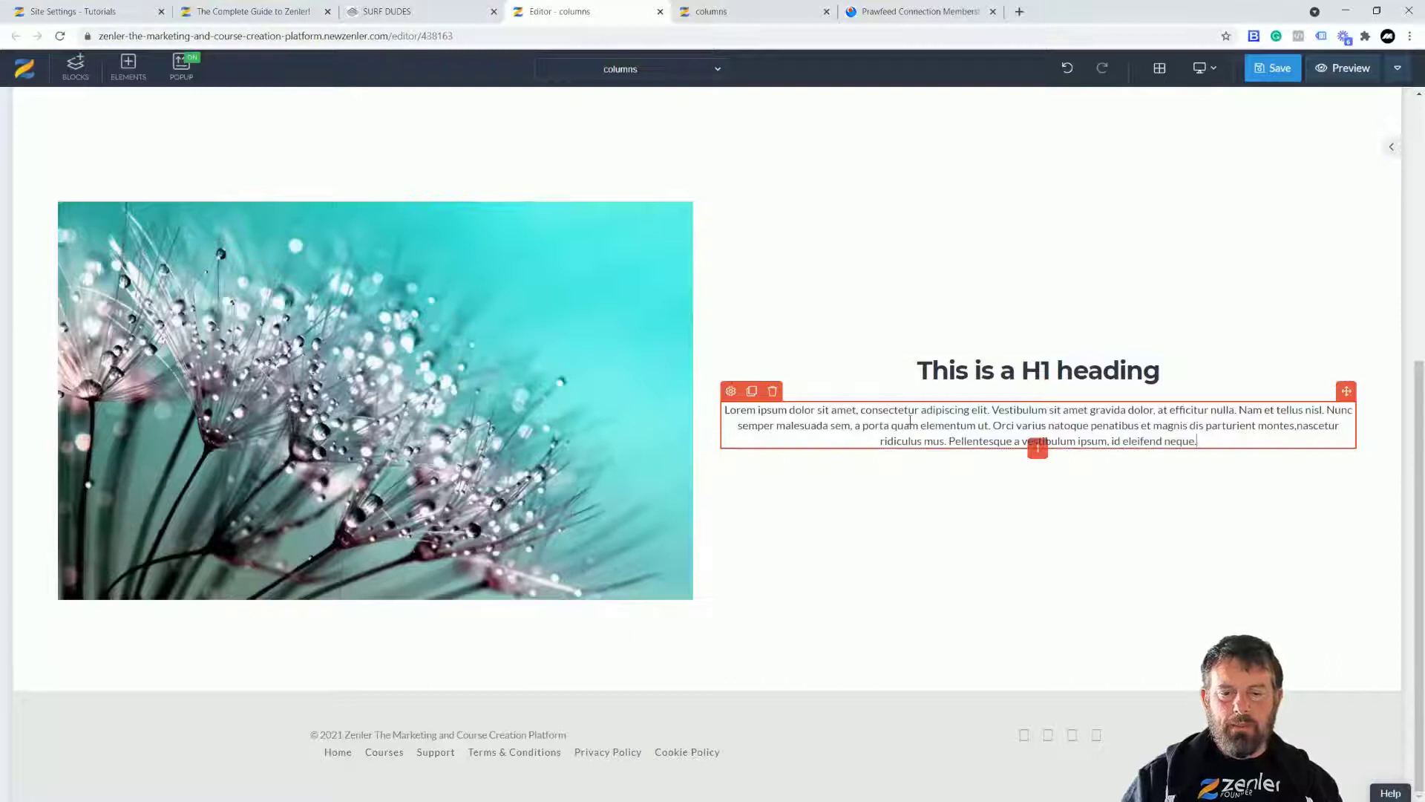
pyautogui.moveTo(1197, 441); pyautogui.dragTo(725, 410)
pyautogui.hotkey('ctrl', 'c')
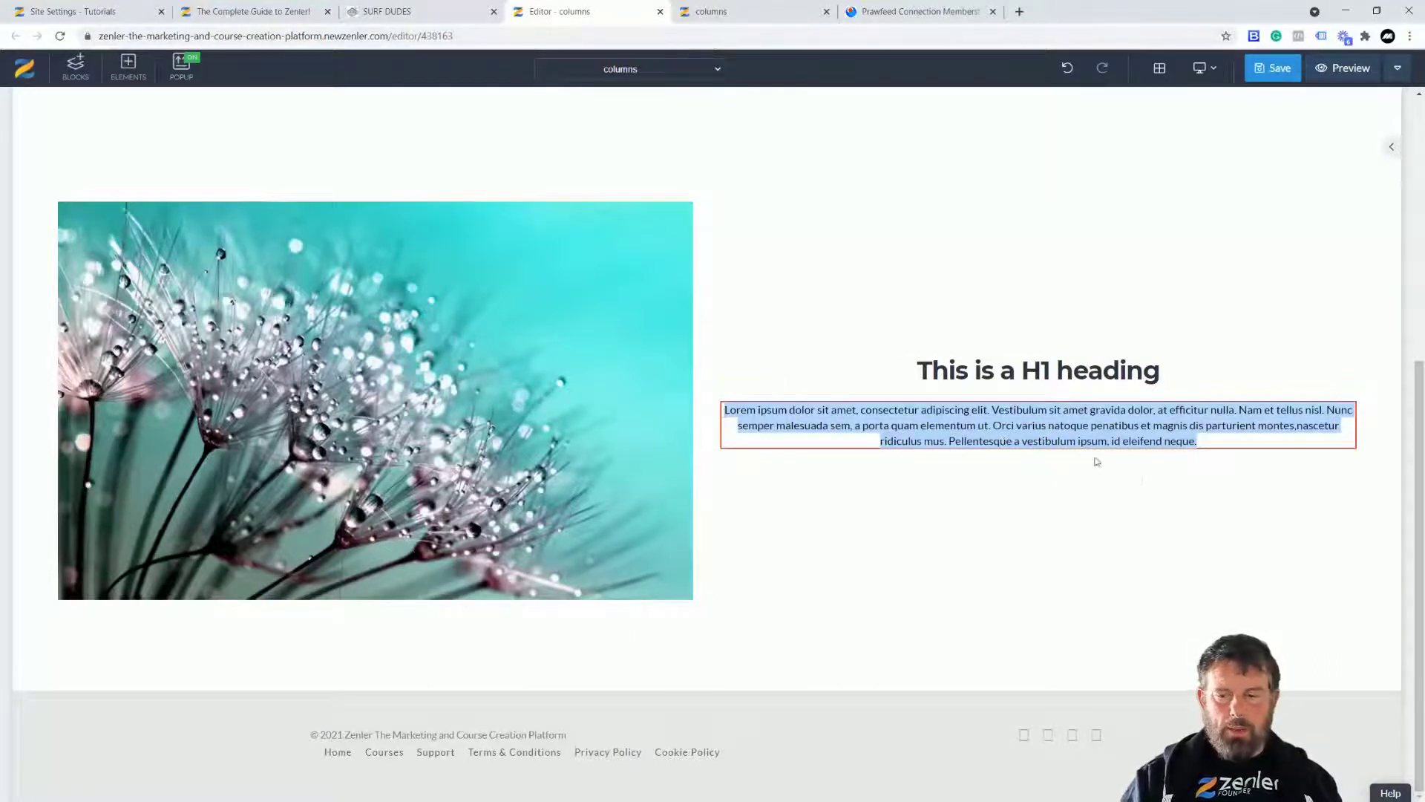
pyautogui.click(1224, 445)
pyautogui.press('Return')
pyautogui.press('Return')
pyautogui.hotkey('ctrl', 'v')
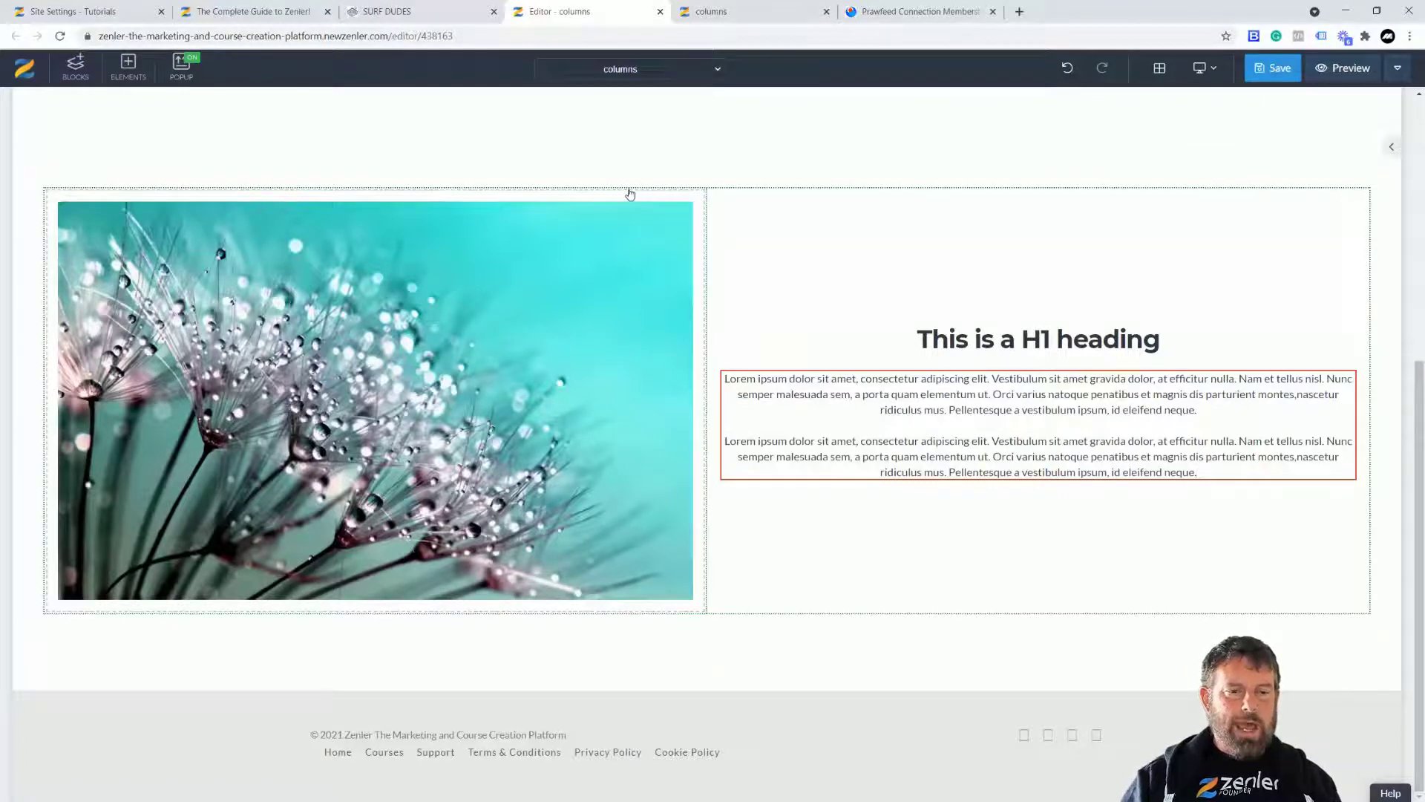
# Set the background color of the outer two-column row to bright magenta (#d304ff).
pyautogui.click(628, 193)
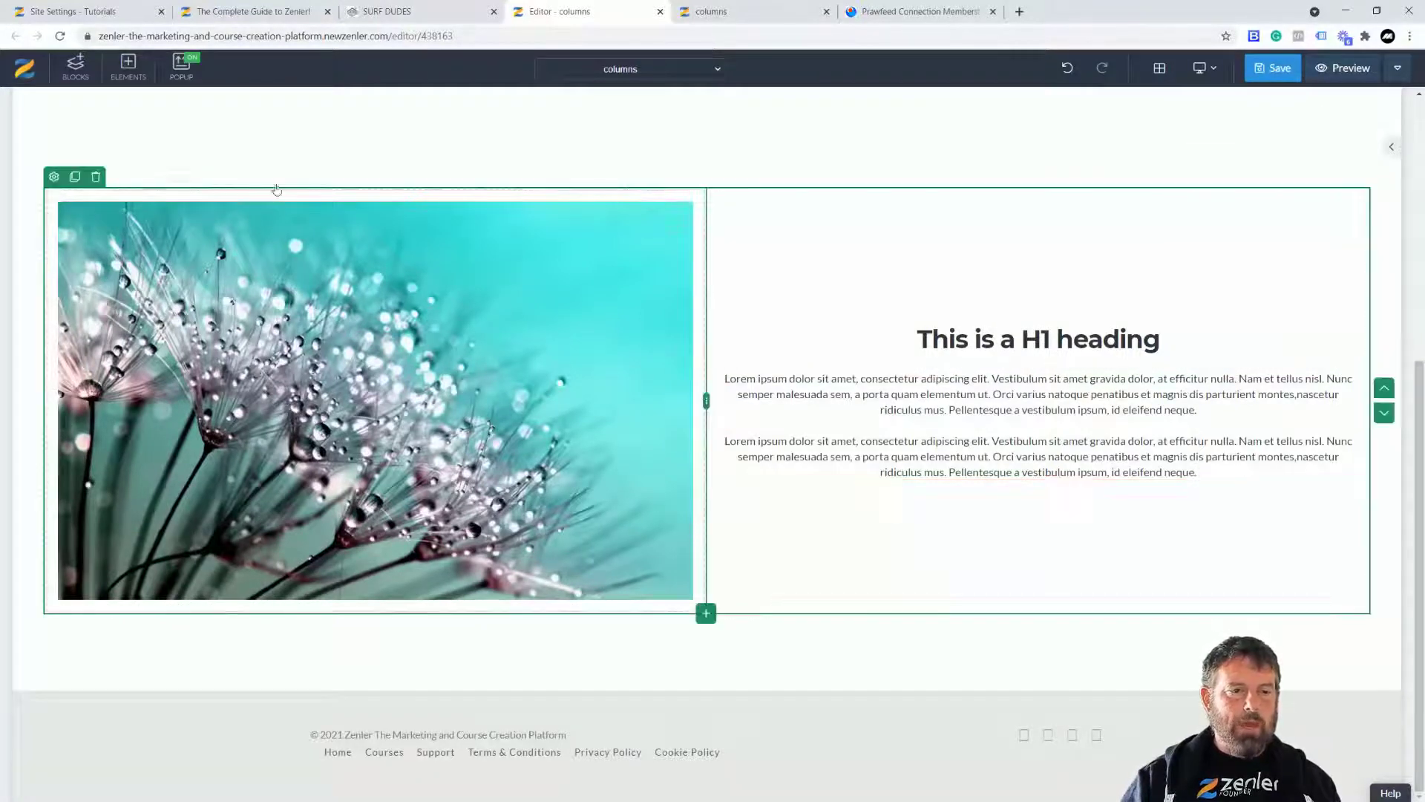
pyautogui.click(53, 178)
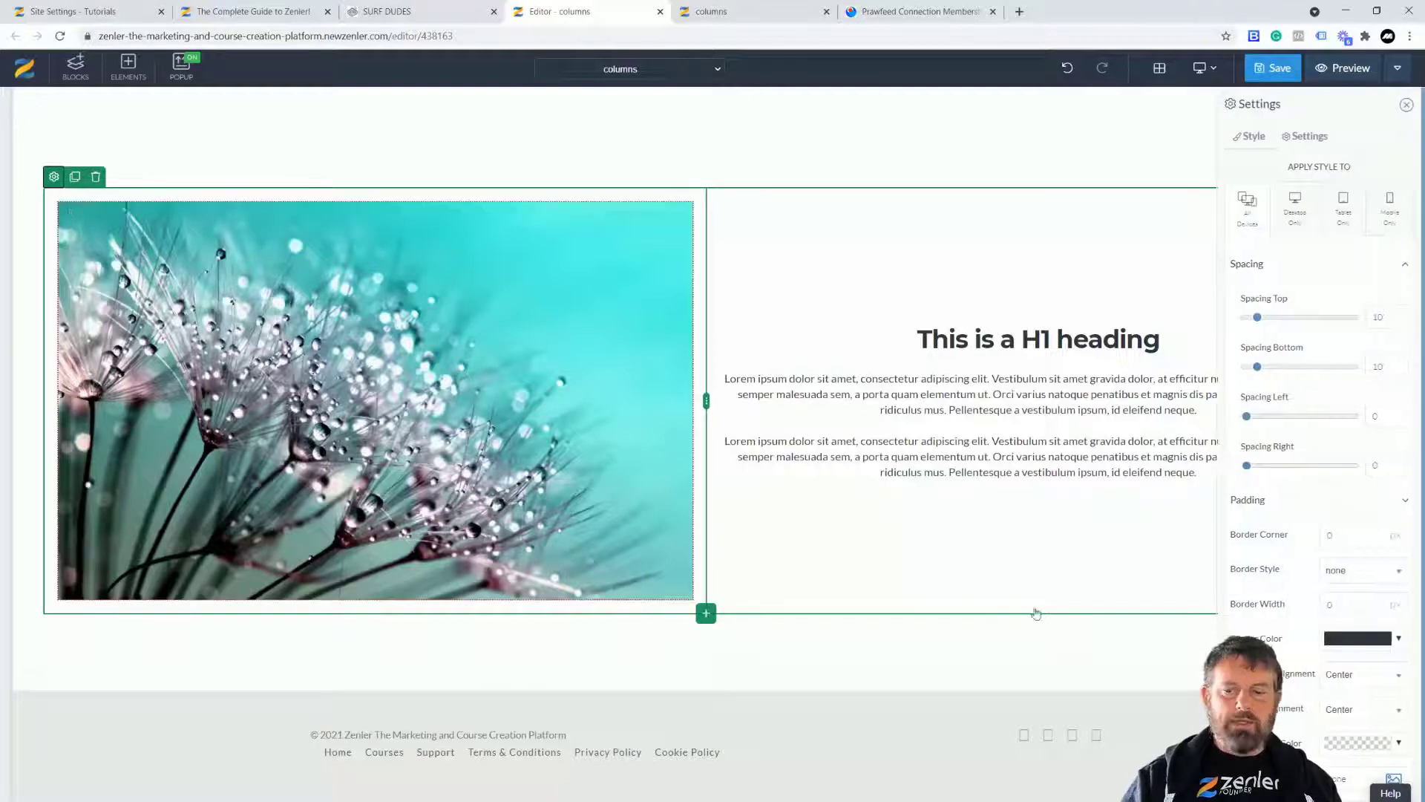
pyautogui.click(1382, 740)
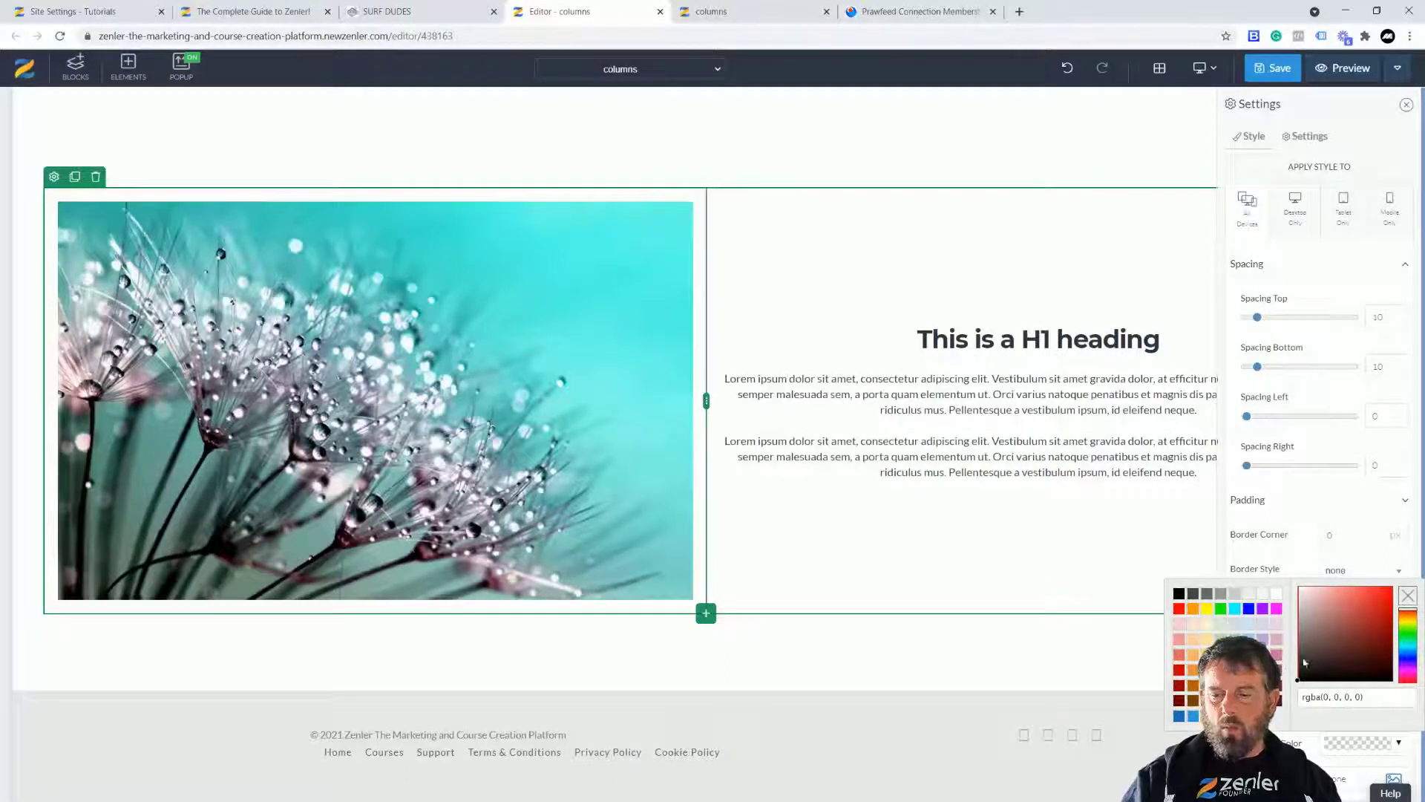
pyautogui.moveTo(1408, 654); pyautogui.dragTo(1392, 583)
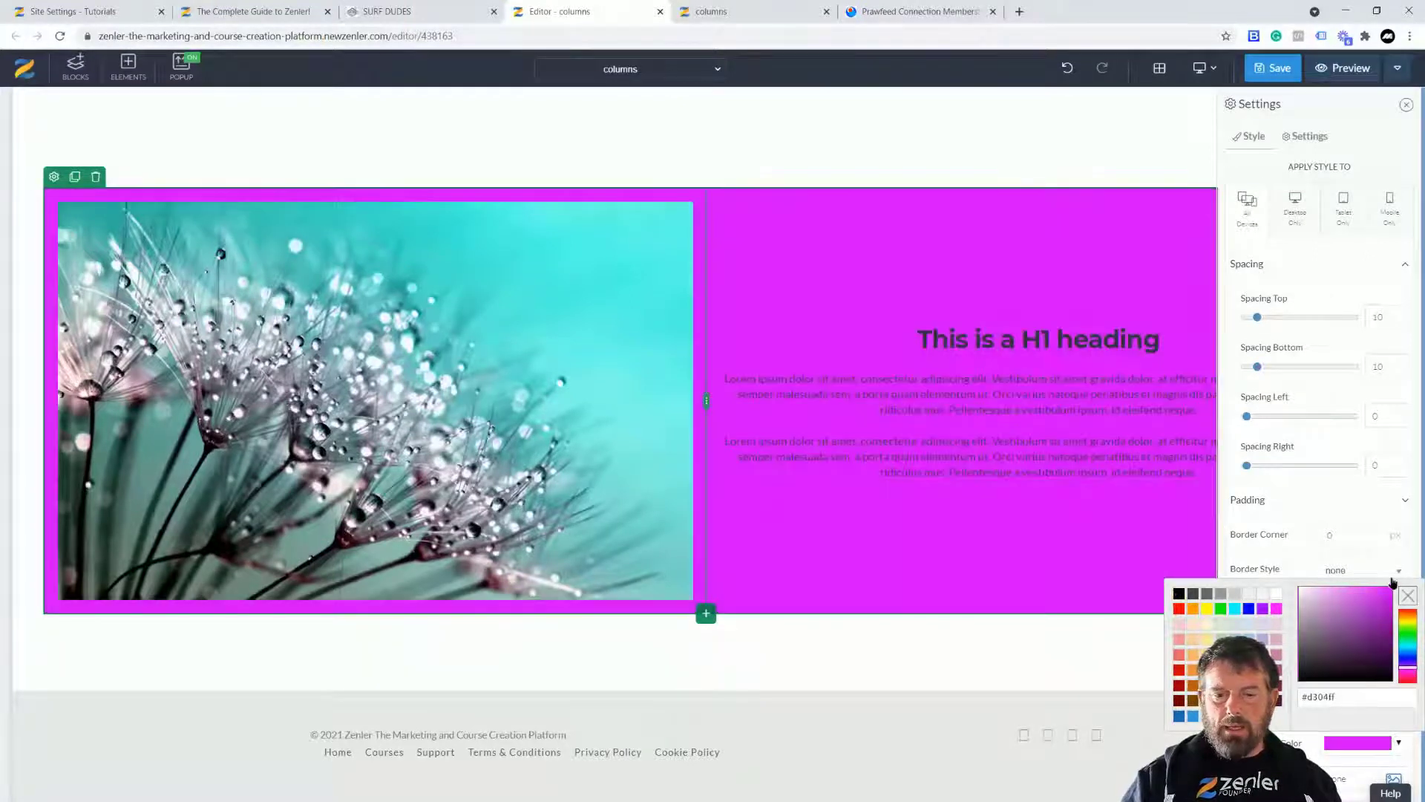
pyautogui.click(1143, 638)
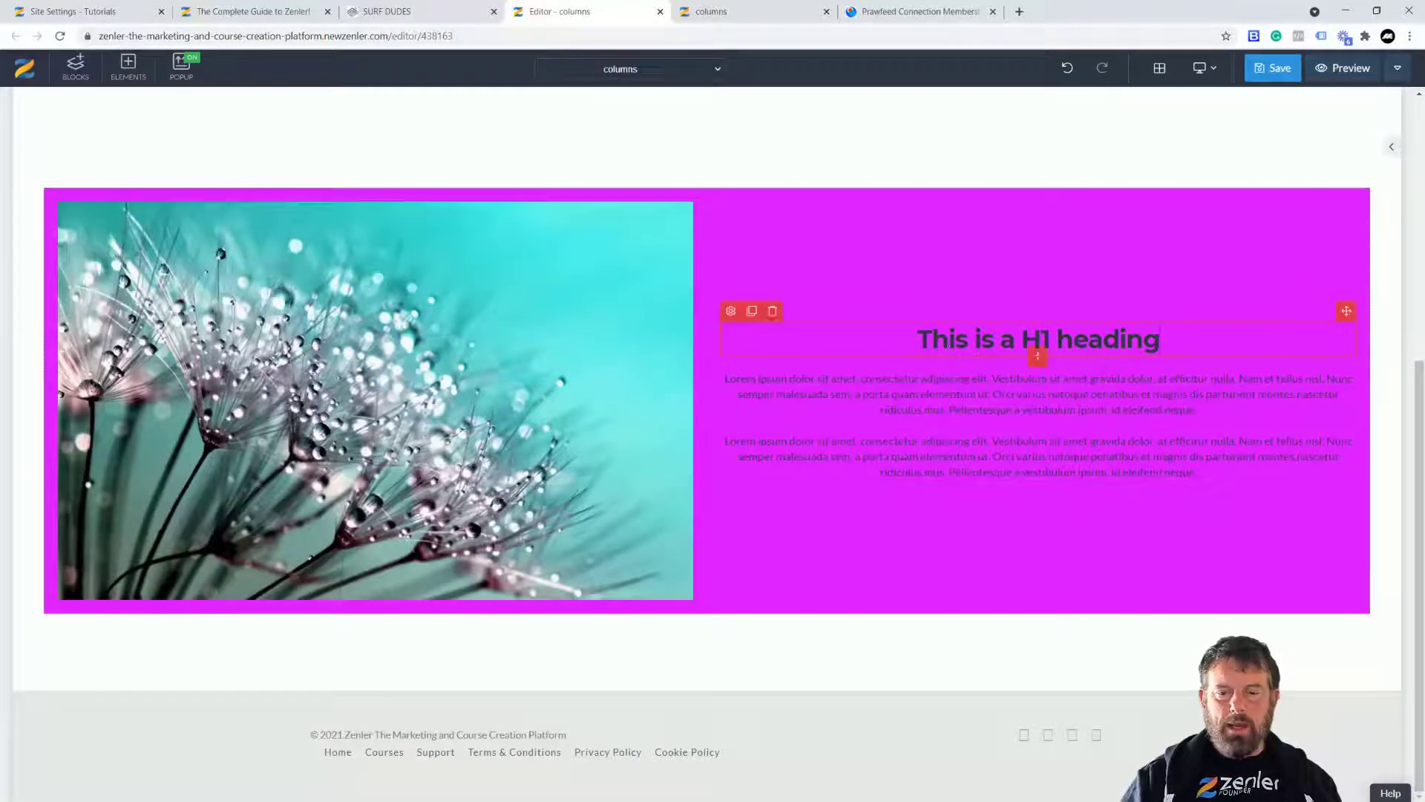
# Change the H1 heading's text color to white.
pyautogui.click(730, 311)
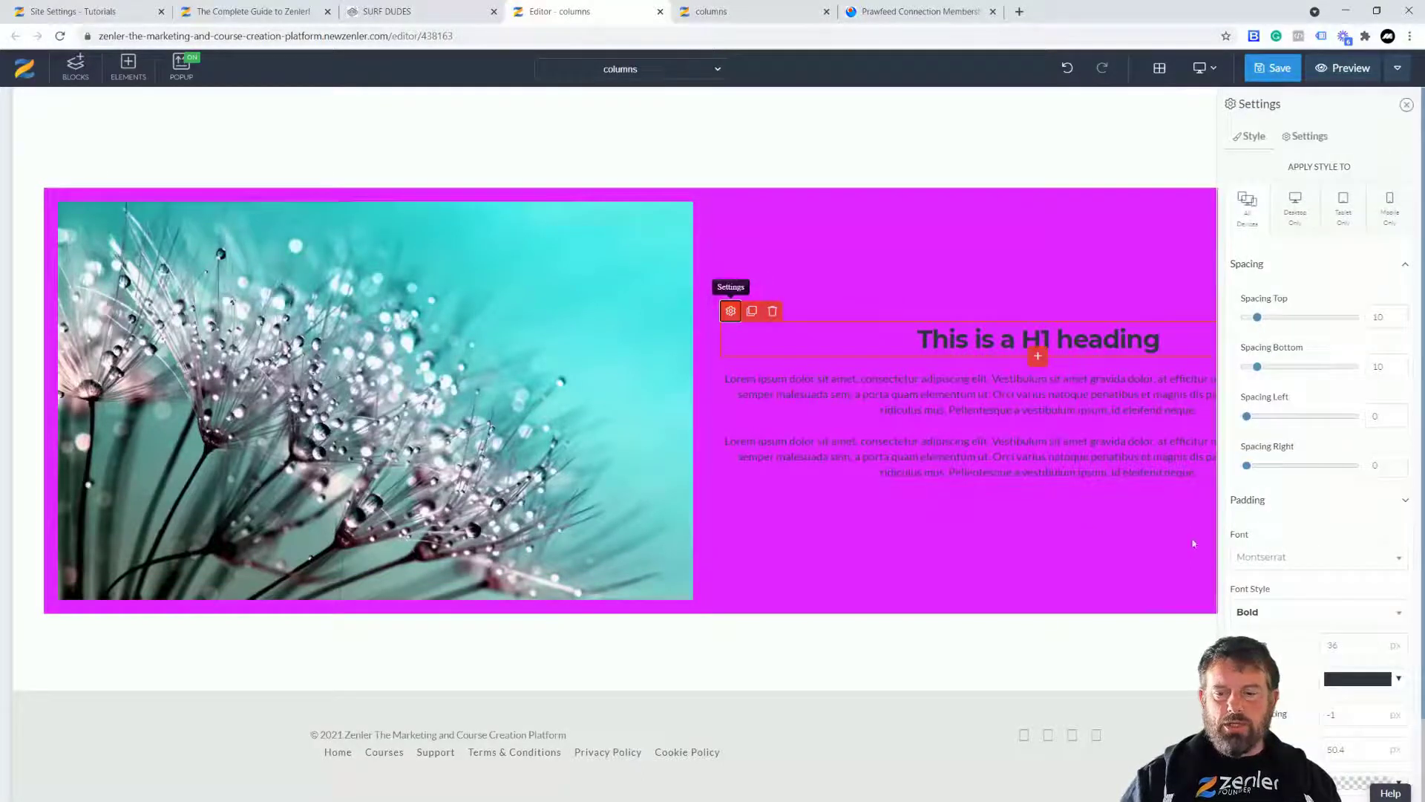
pyautogui.click(1400, 679)
pyautogui.moveTo(1299, 524); pyautogui.dragTo(1284, 516)
# Change the text color of the paragraphs under the heading to white (#ffffff).
pyautogui.click(913, 391)
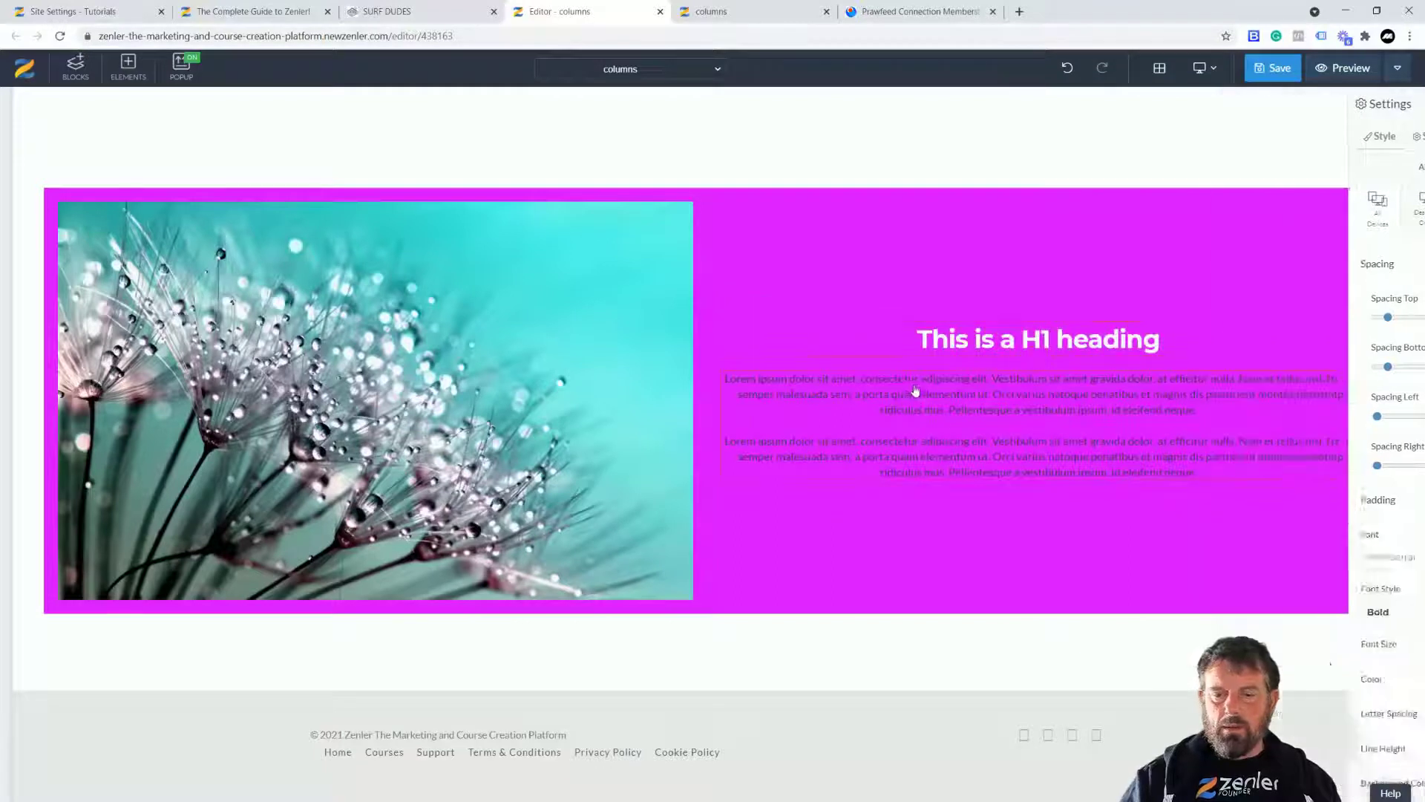
pyautogui.click(731, 361)
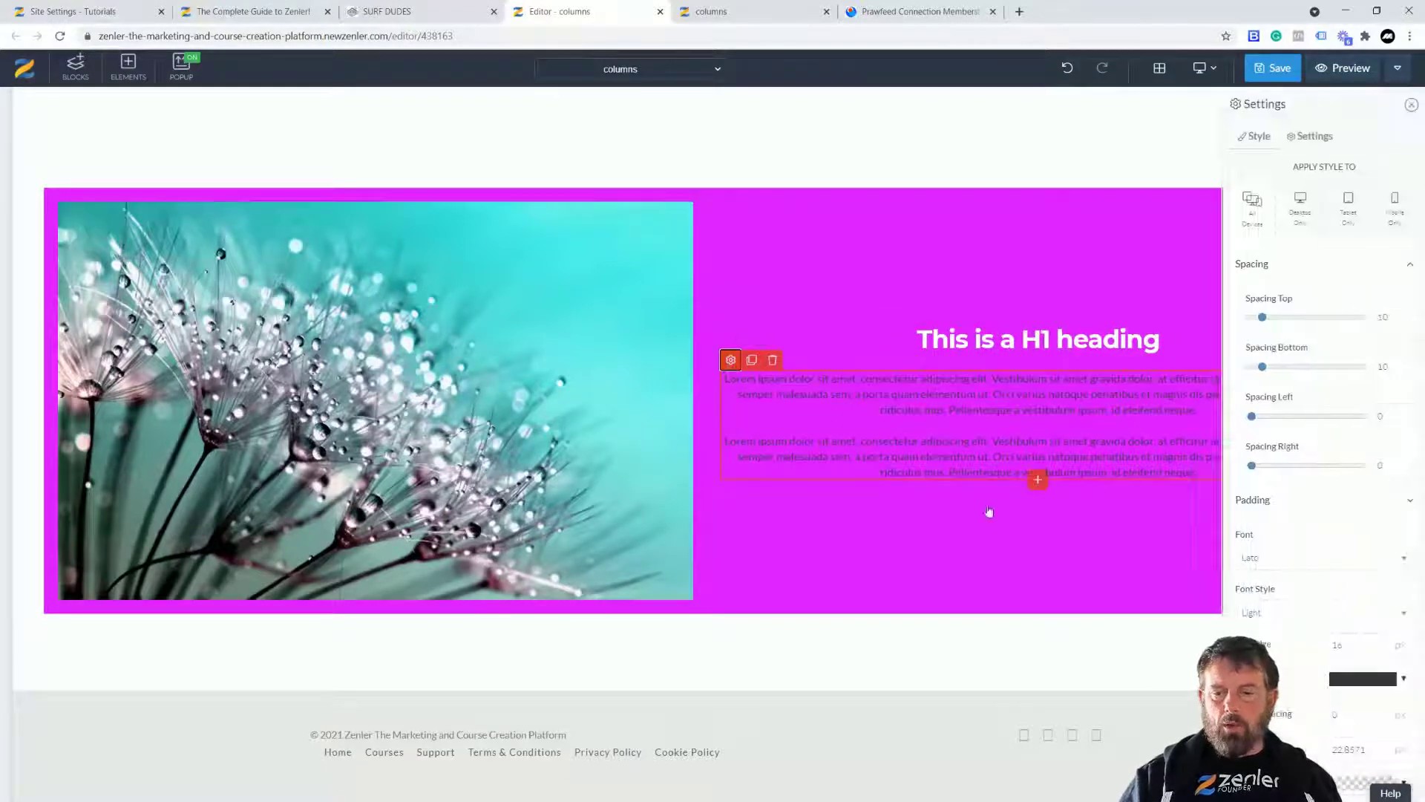
pyautogui.click(1399, 681)
pyautogui.click(1286, 513)
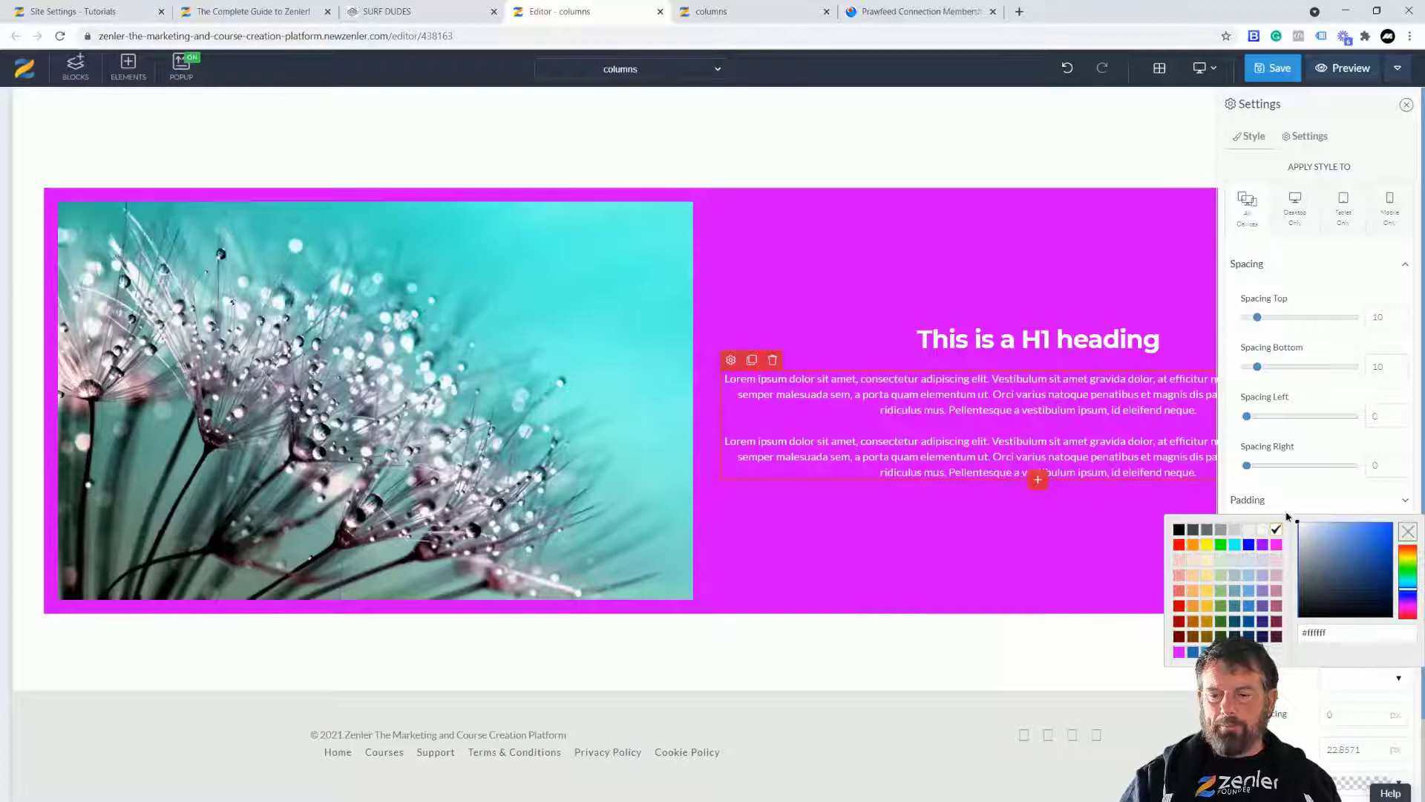
# Save the page and reload its preview to check the full-width image and text block.
pyautogui.click(1278, 67)
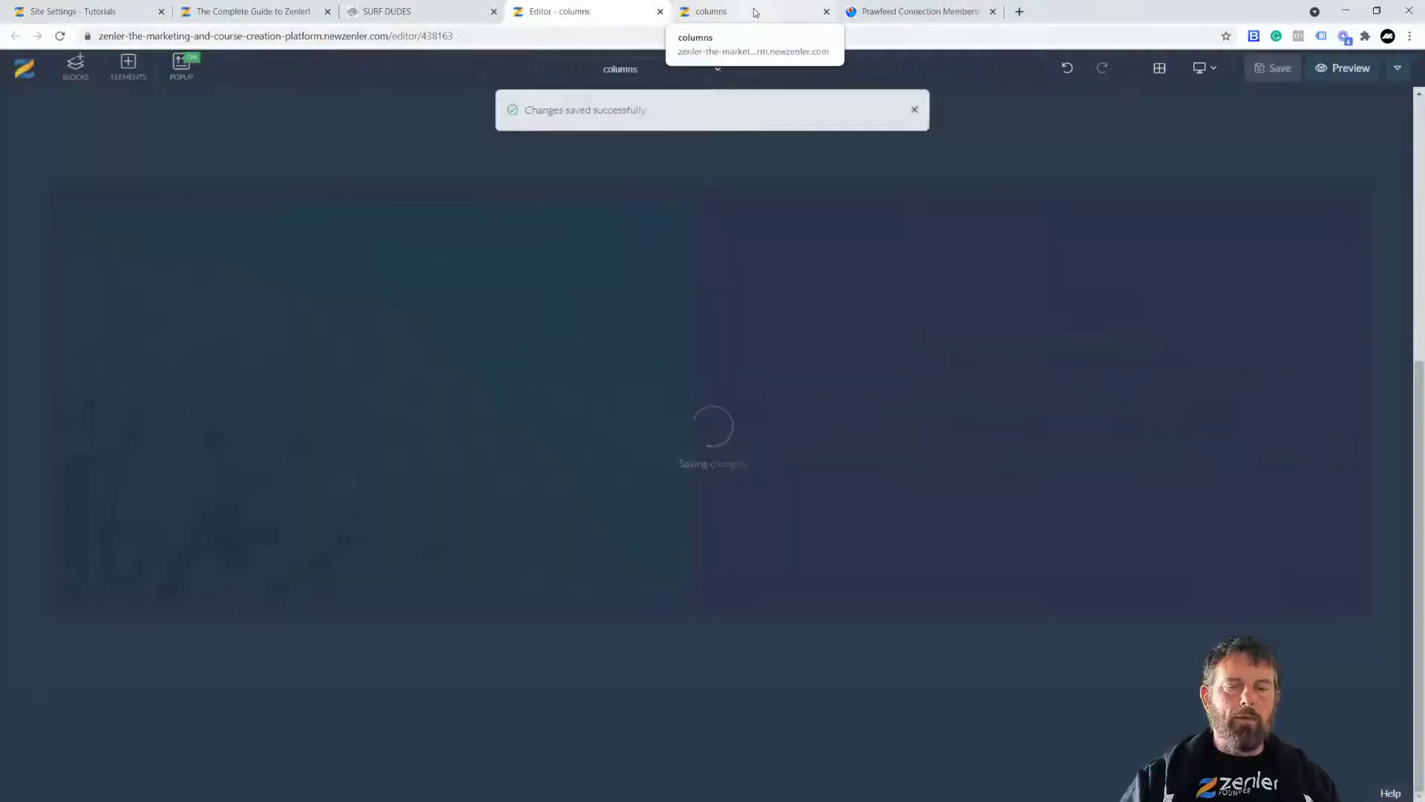
pyautogui.click(755, 13)
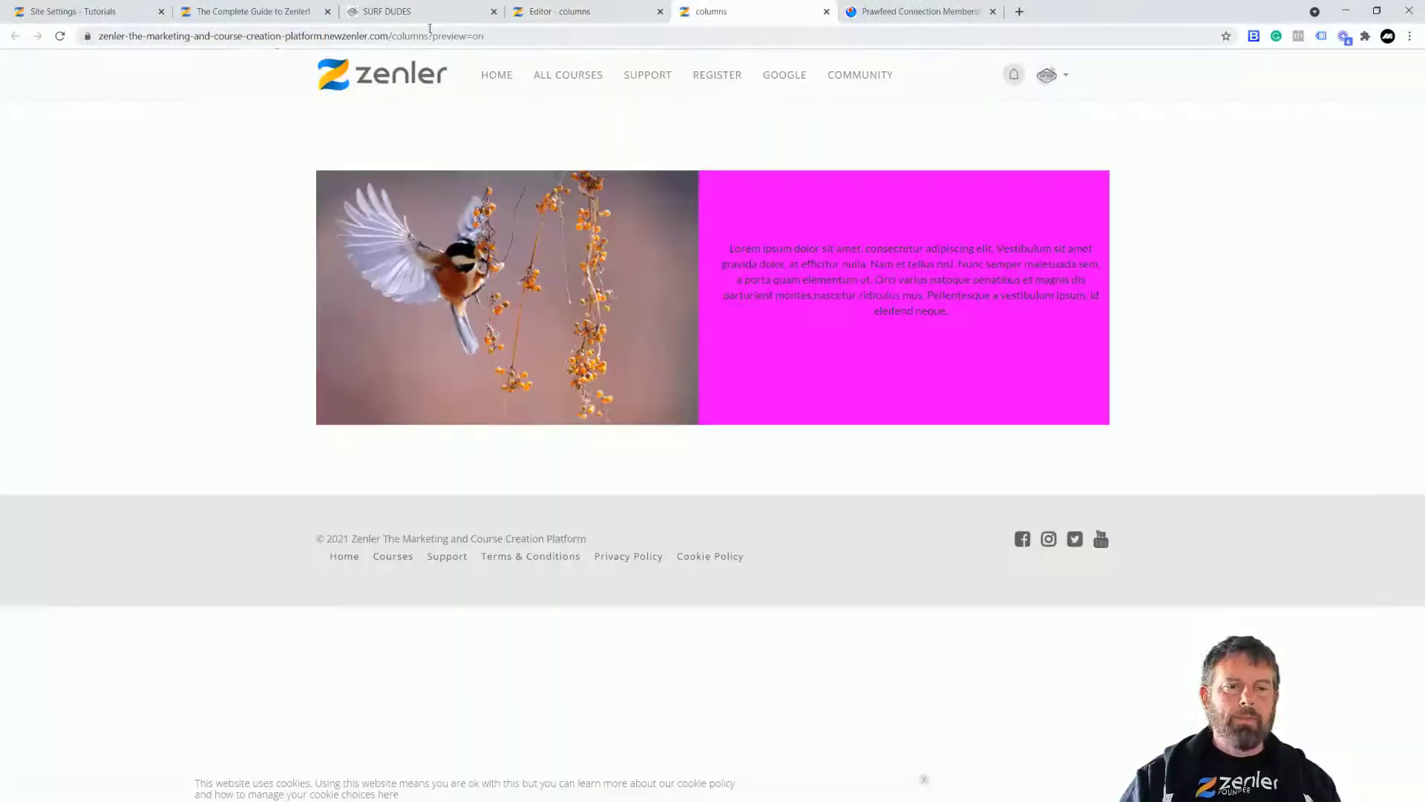
pyautogui.click(60, 37)
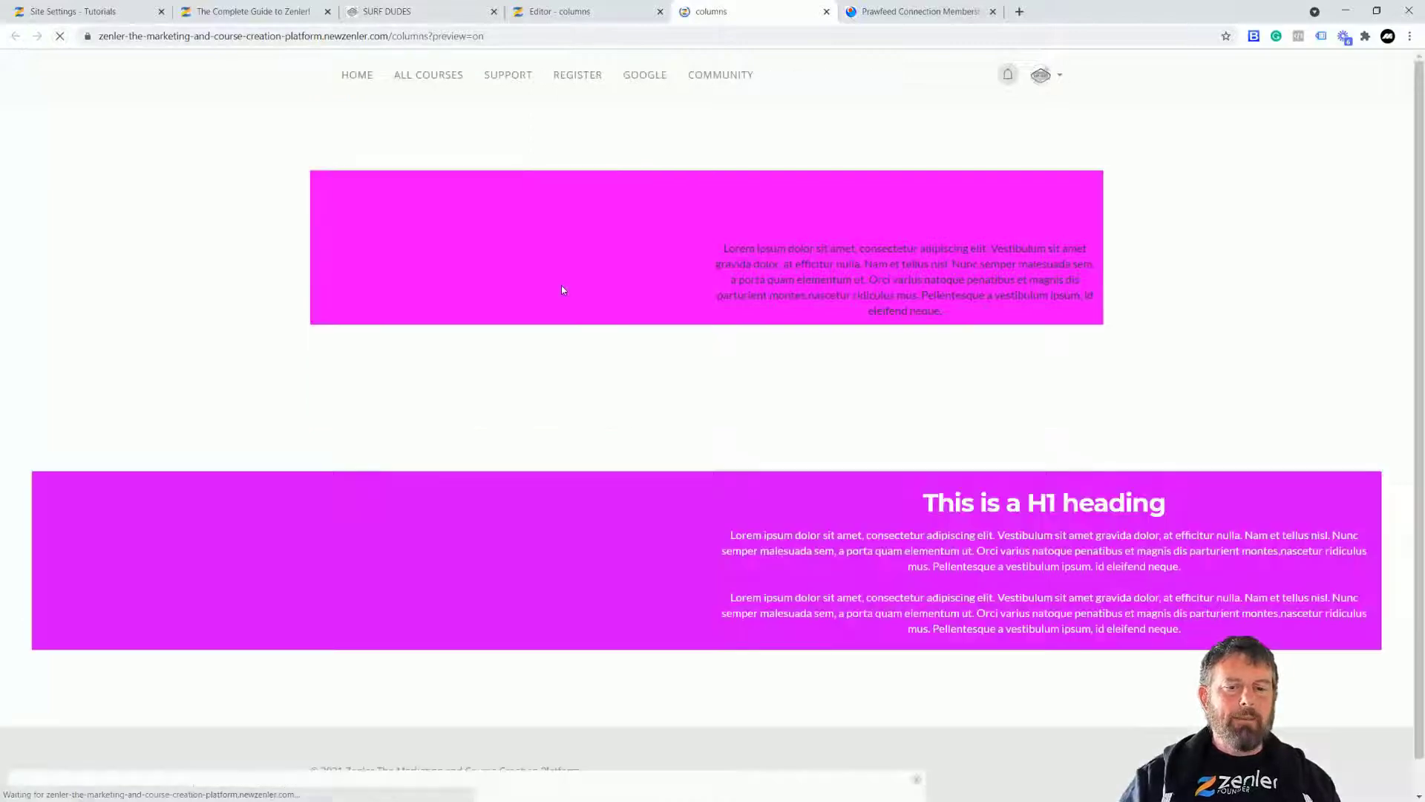
pyautogui.scroll(-3, 979, 370)
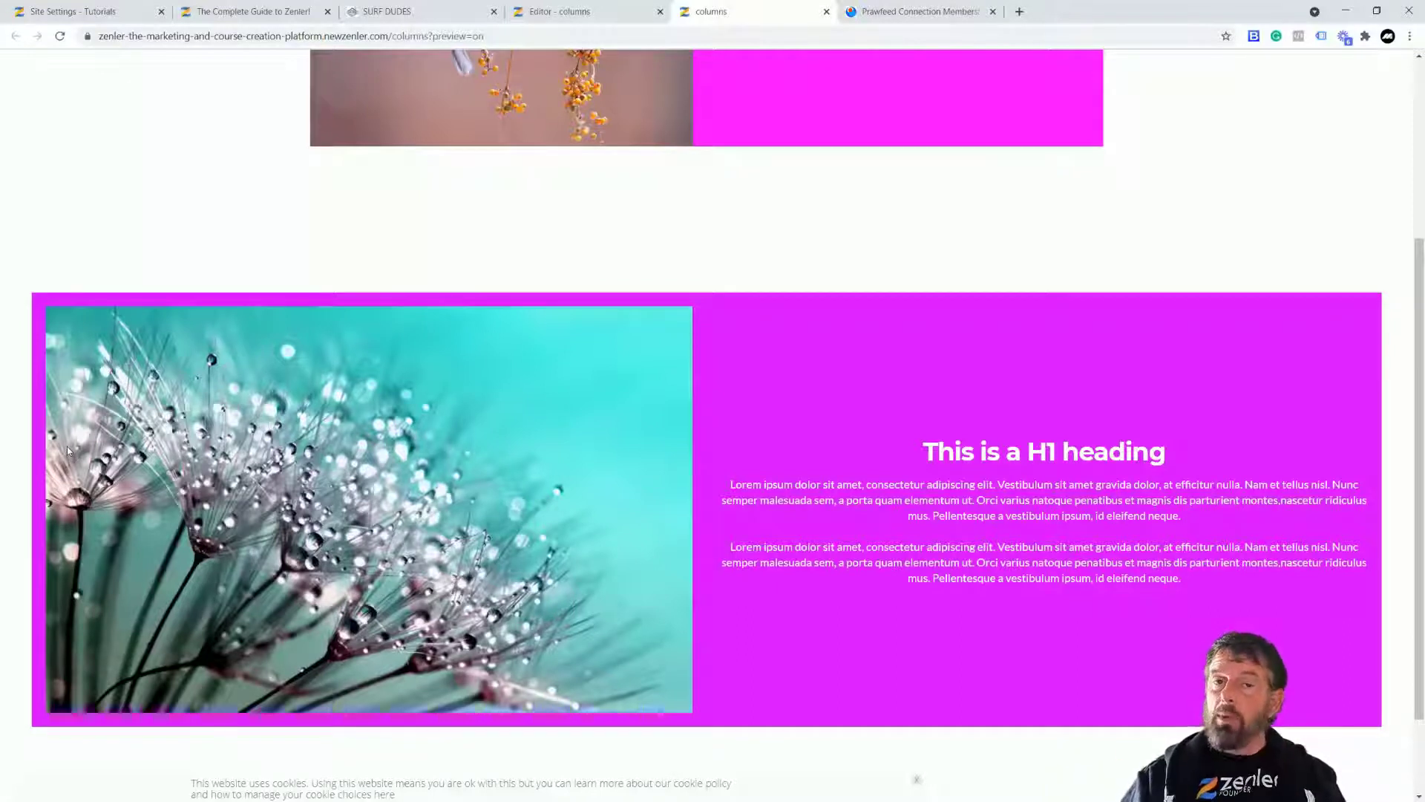
# Return to the page editor and try to lower the dandelion image's left spacing below zero.
pyautogui.click(564, 12)
pyautogui.click(158, 259)
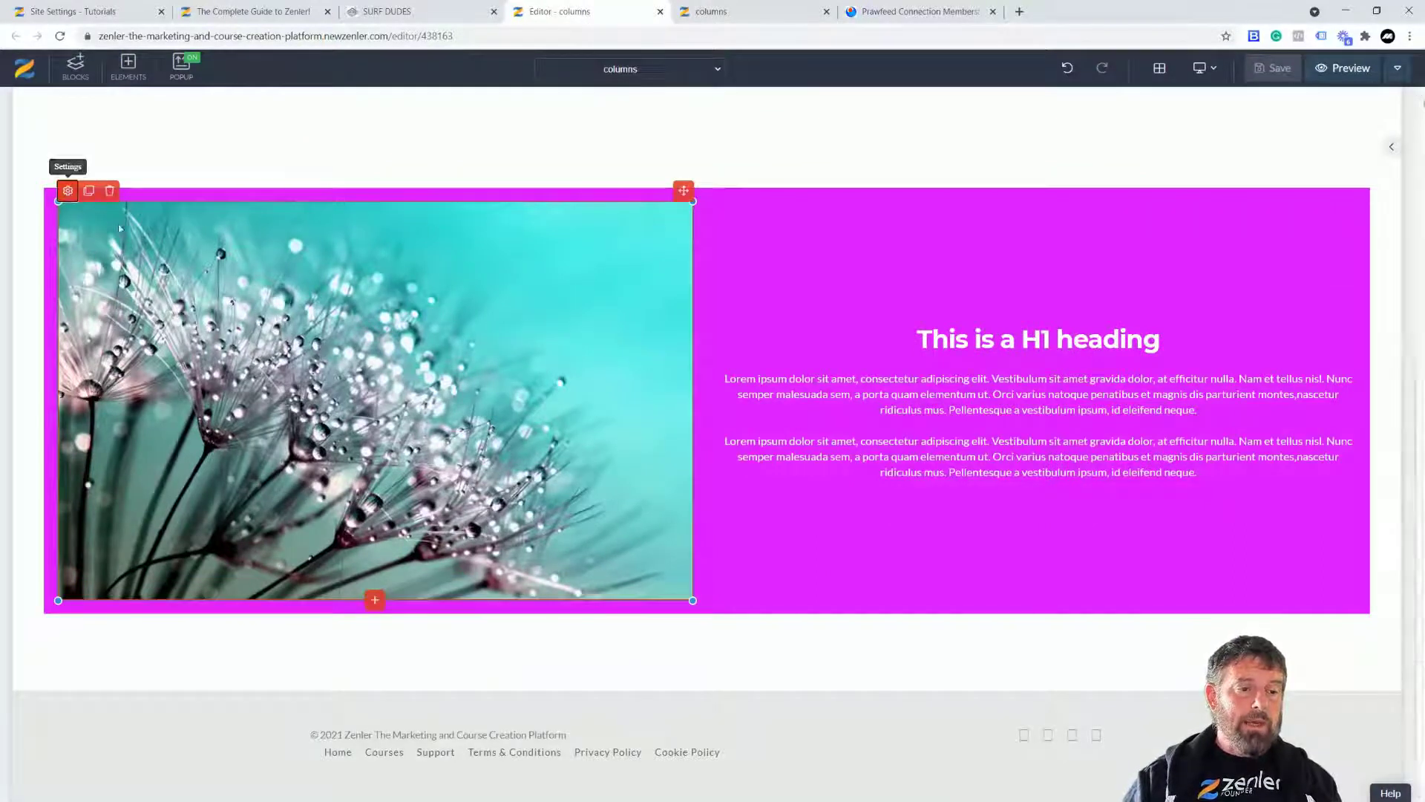
pyautogui.click(68, 191)
pyautogui.moveTo(1248, 420)
pyautogui.mouseDown()
pyautogui.moveTo(1338, 414)
pyautogui.moveTo(1230, 417)
pyautogui.mouseUp()
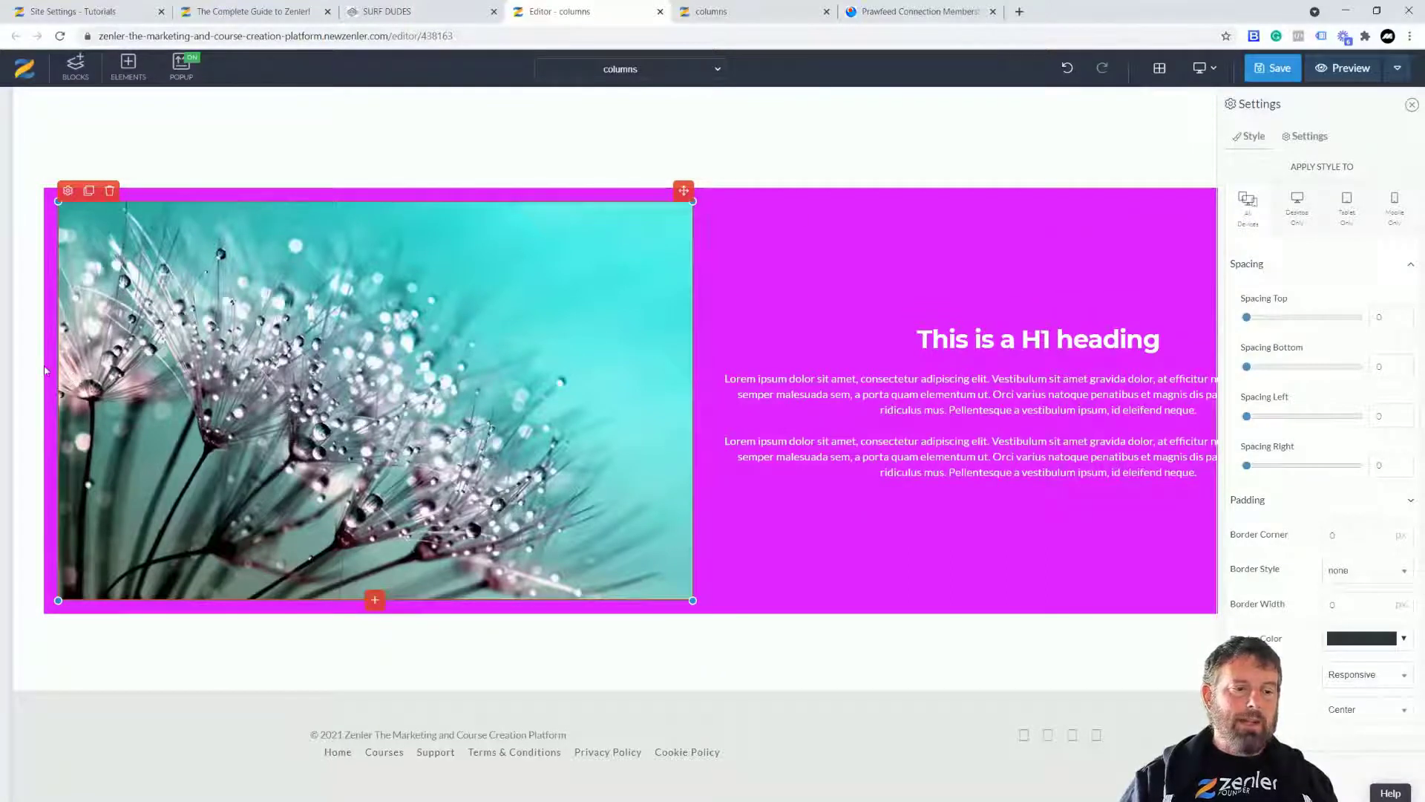
# Set the top and bottom spacing of the outer two-column row to 0.
pyautogui.click(172, 612)
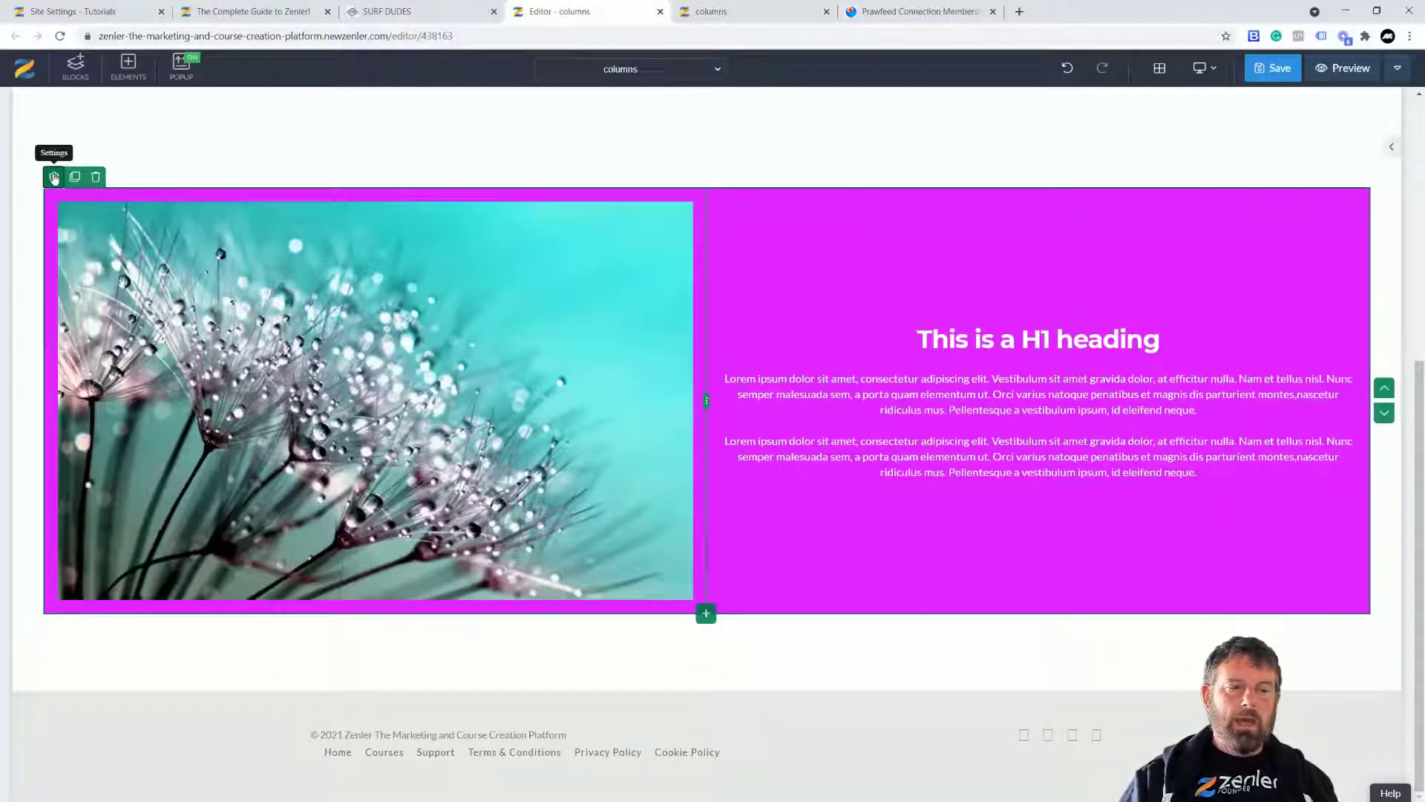
pyautogui.click(53, 178)
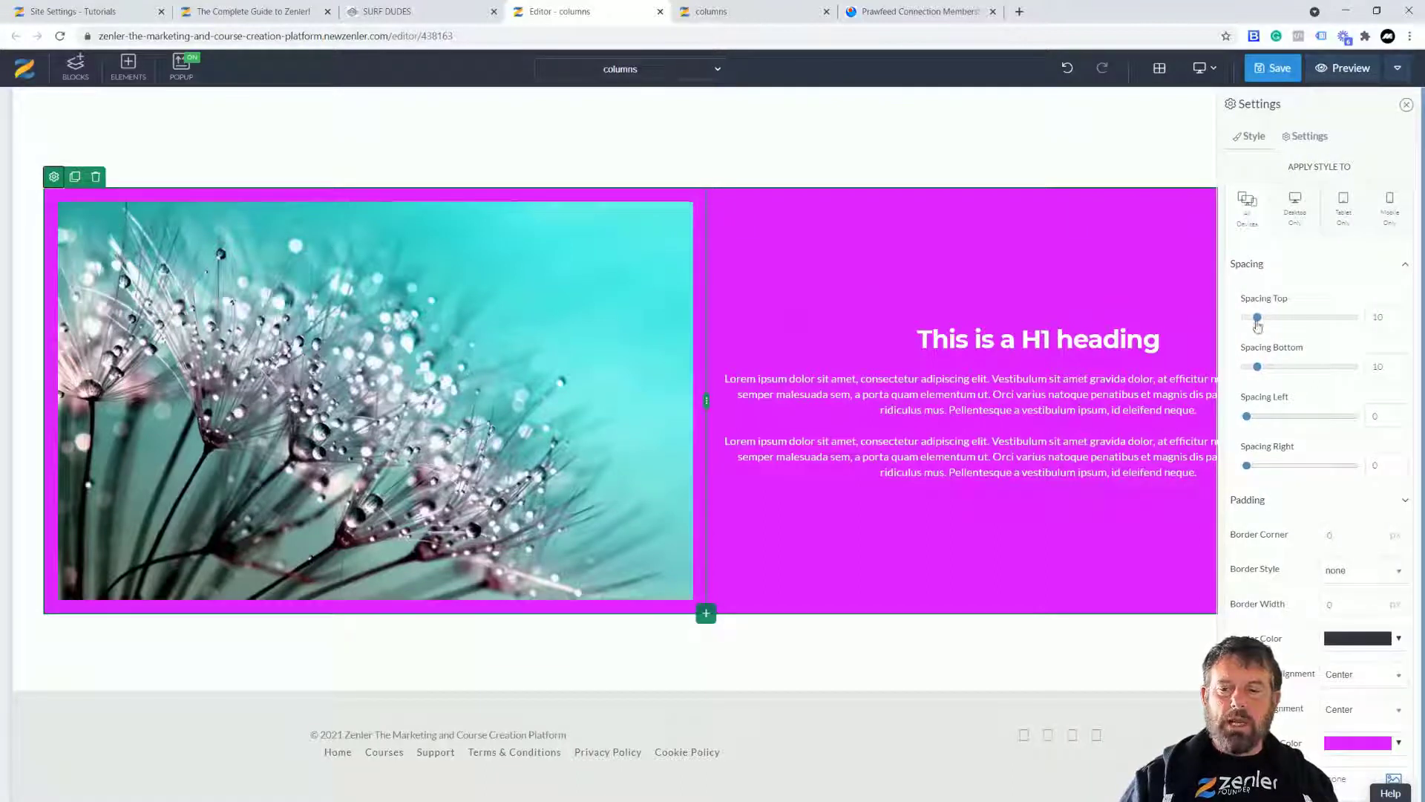
pyautogui.moveTo(1256, 317); pyautogui.dragTo(1234, 321)
pyautogui.moveTo(1253, 371); pyautogui.dragTo(1245, 418)
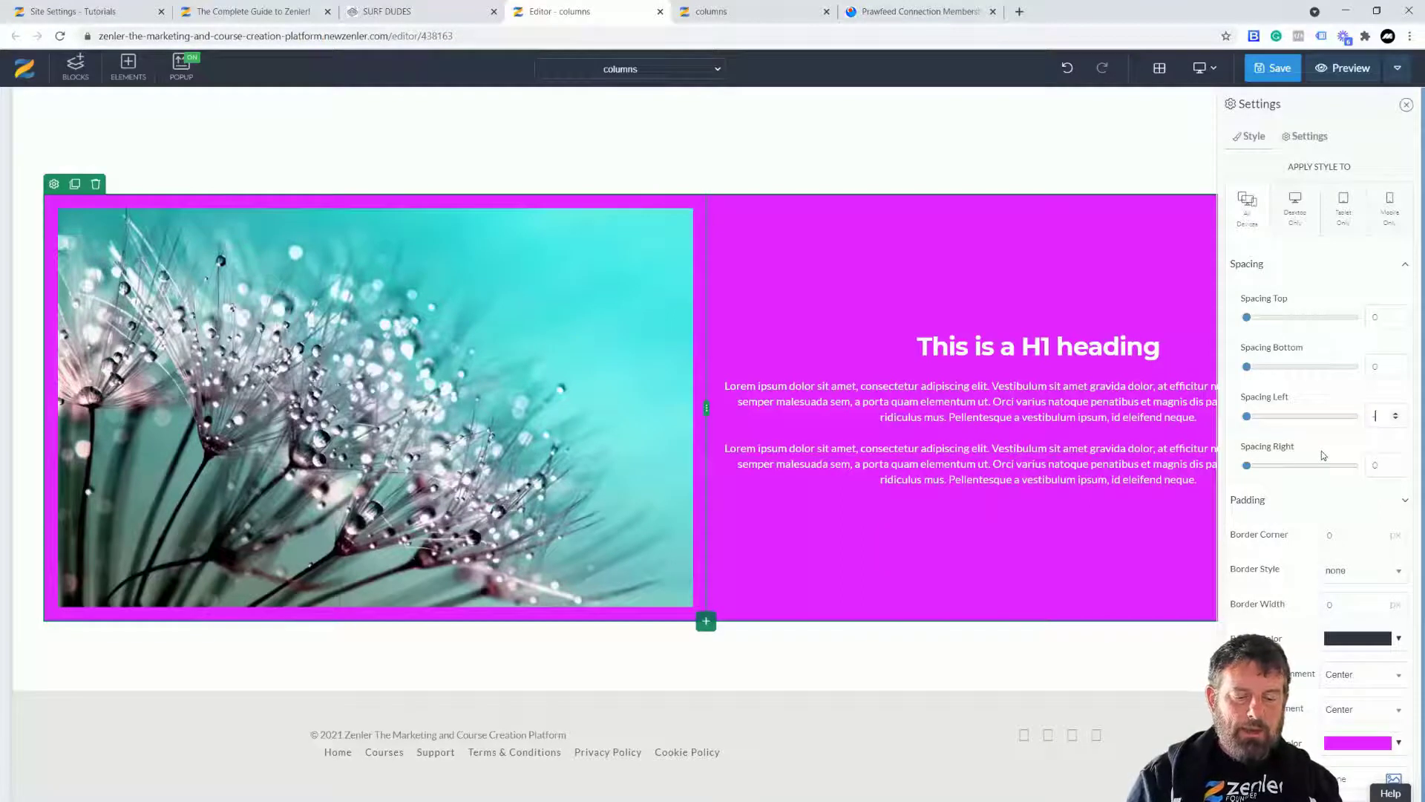
# Set the outer row's left and right spacing to -50 each.
pyautogui.write('-50')
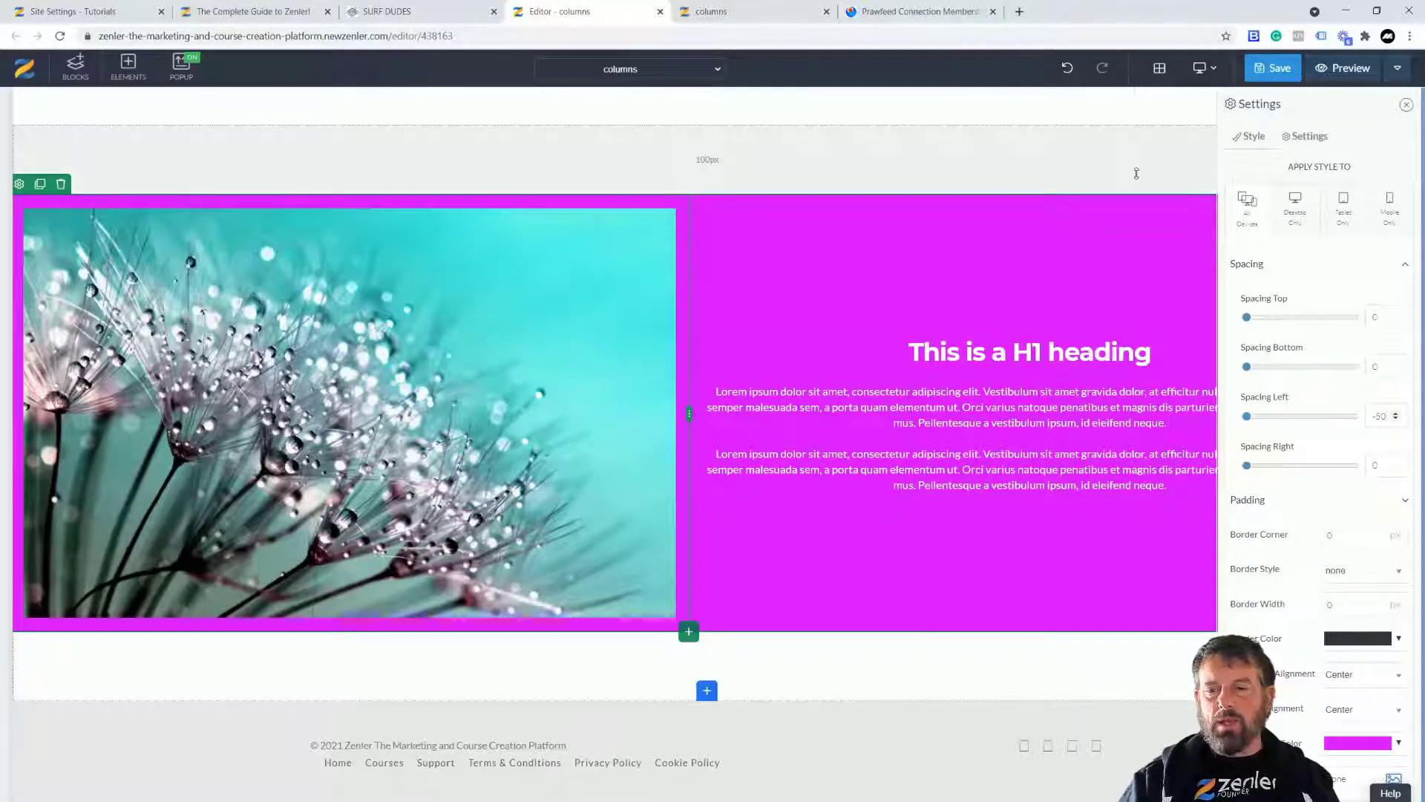
pyautogui.doubleClick(1373, 466)
pyautogui.write('-50')
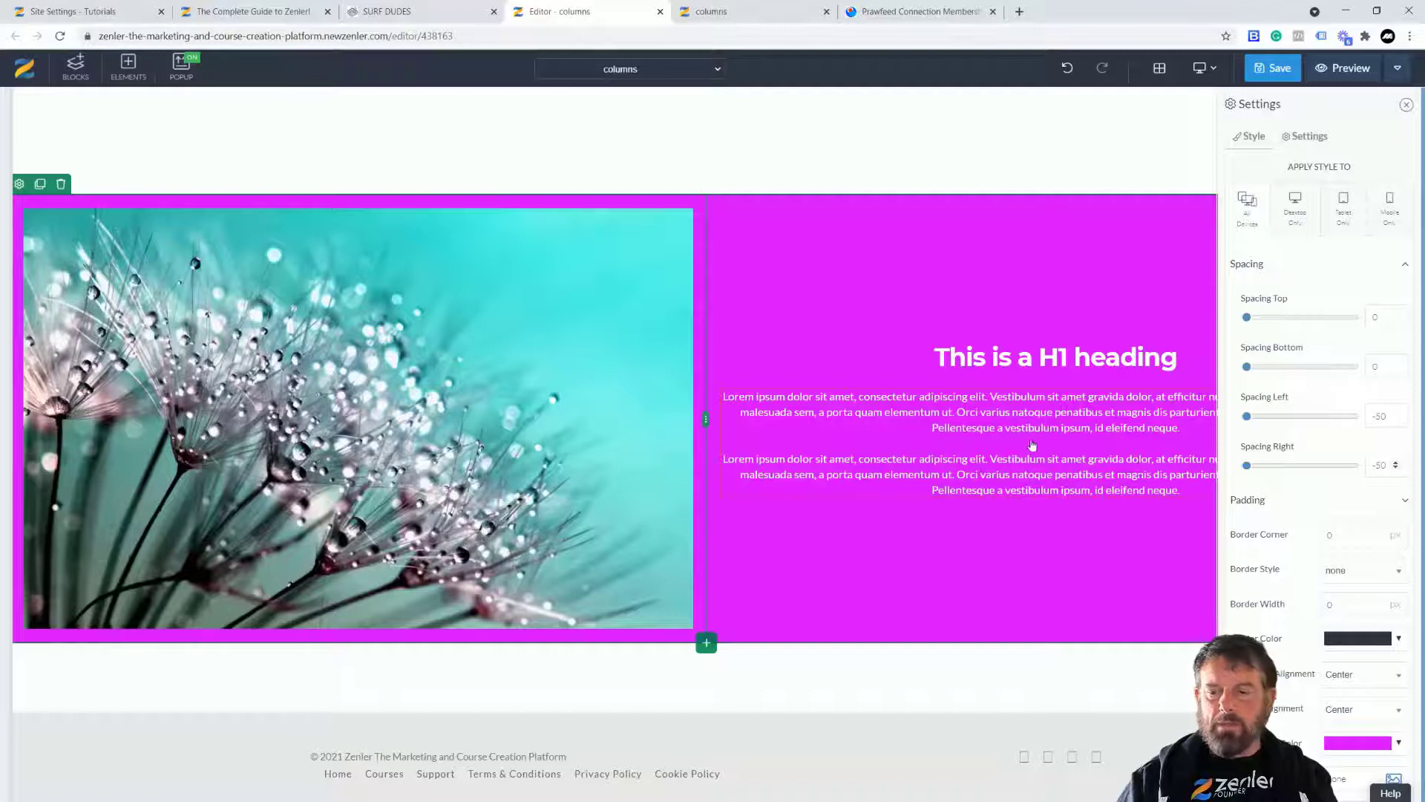
# Save the page and reload the preview to check the row's edge-to-edge width.
pyautogui.hotkey('ctrl', 's')
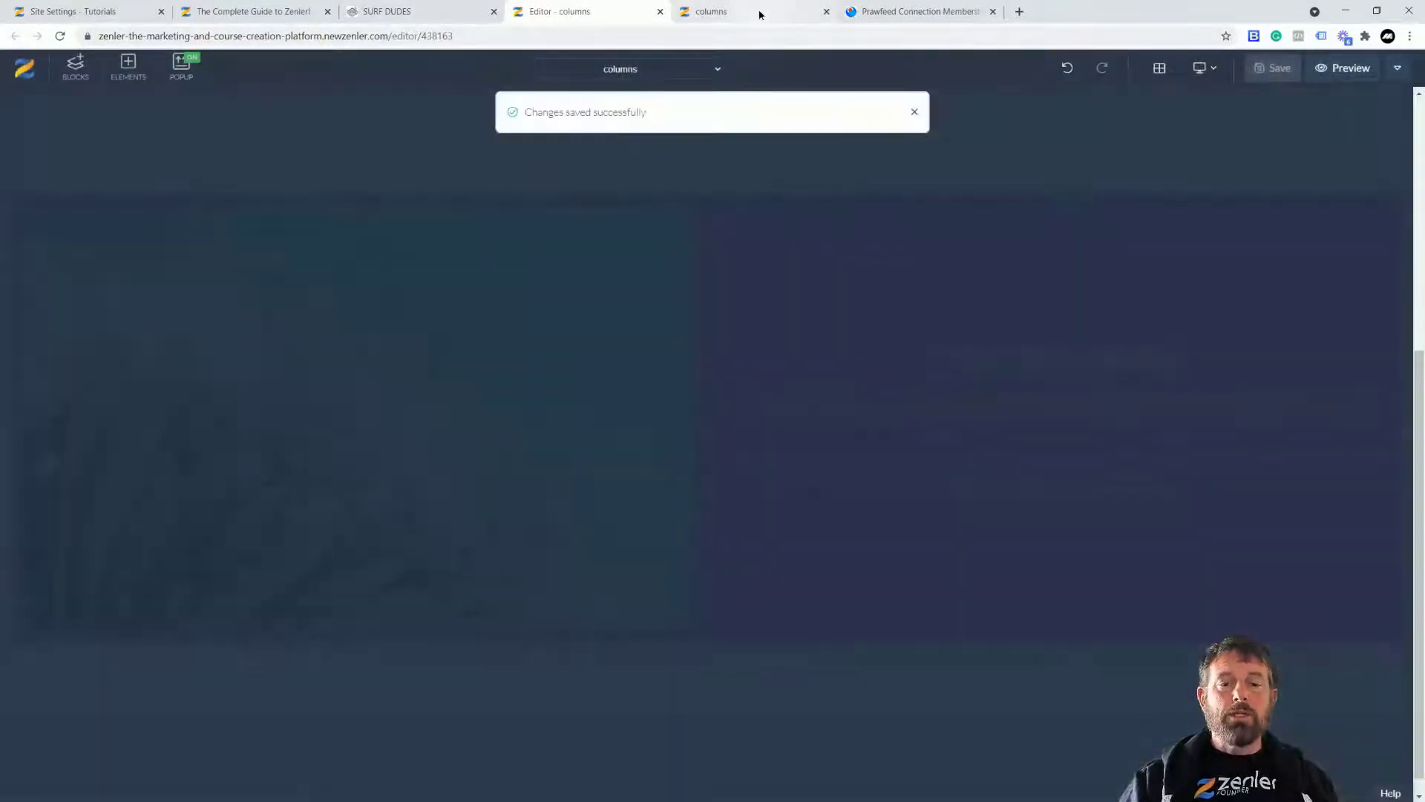
pyautogui.click(760, 14)
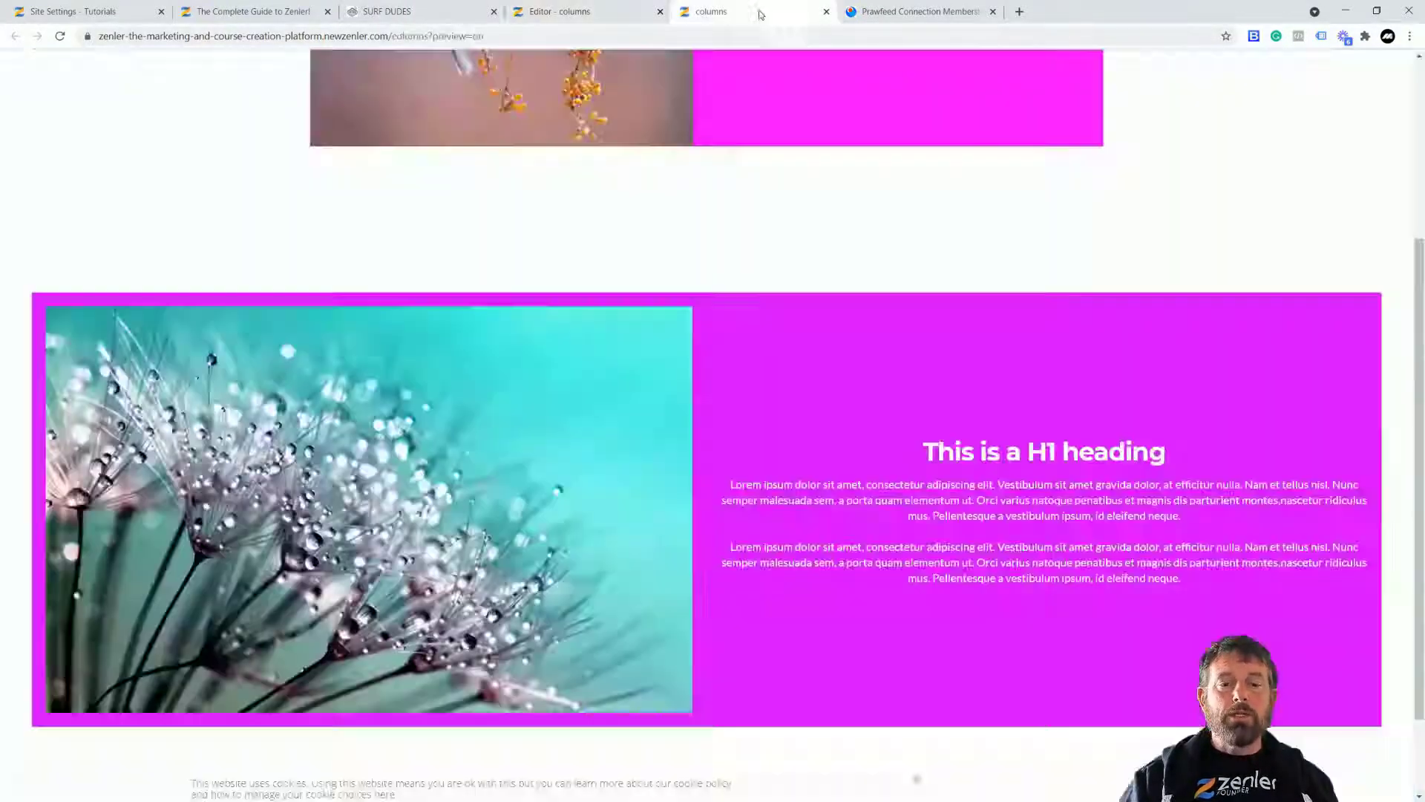
pyautogui.click(60, 37)
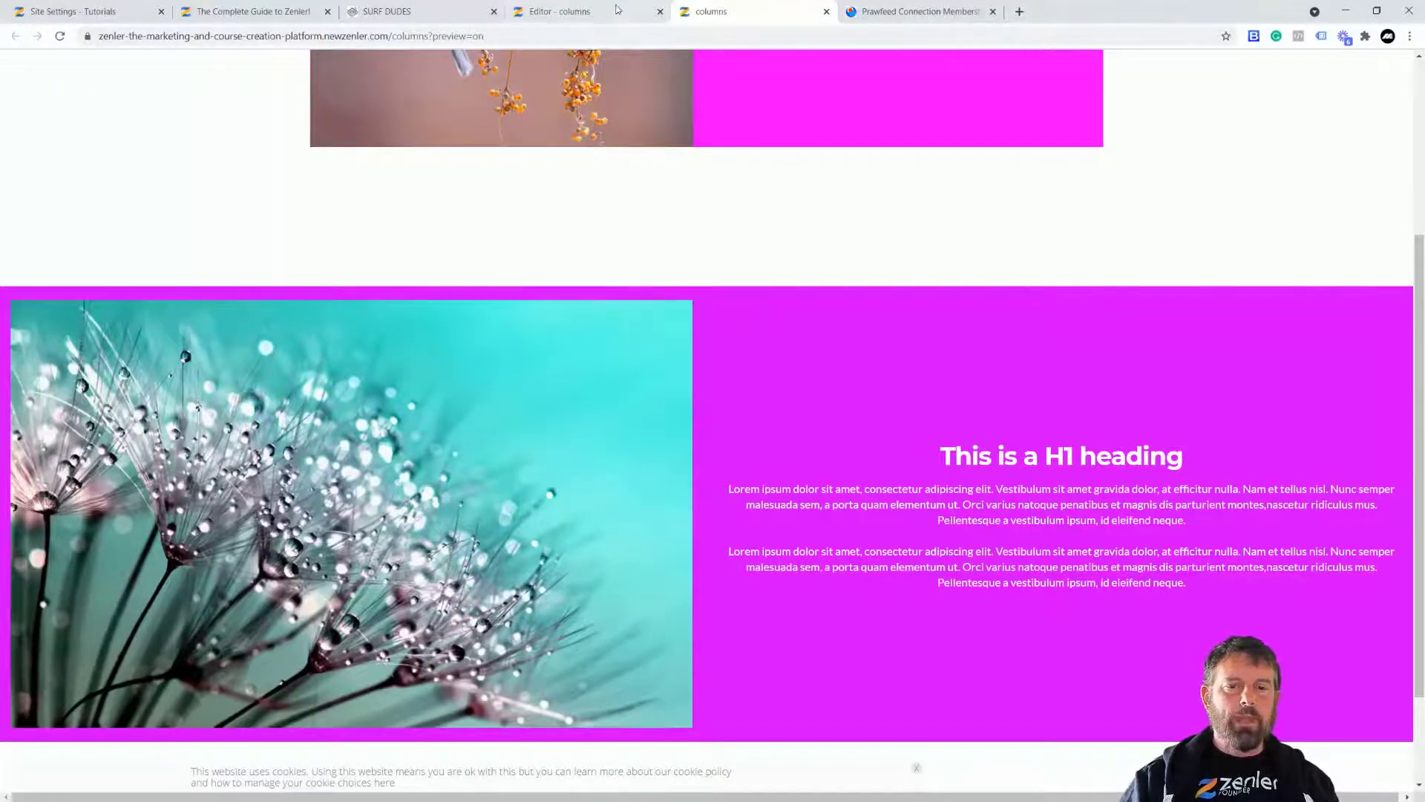
# Back in the editor, set the top and bottom spacing of the container holding the image to 0.
pyautogui.click(590, 11)
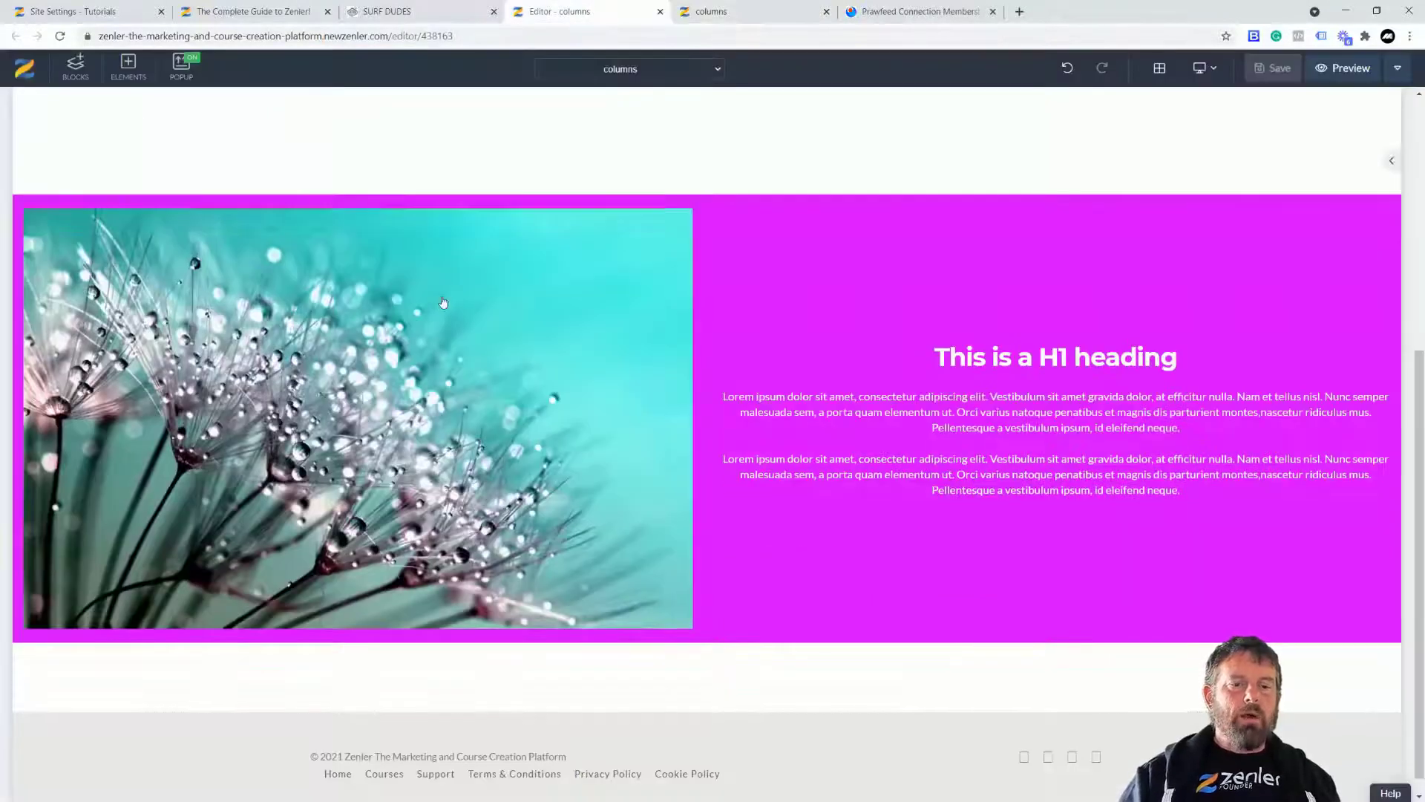
pyautogui.click(697, 321)
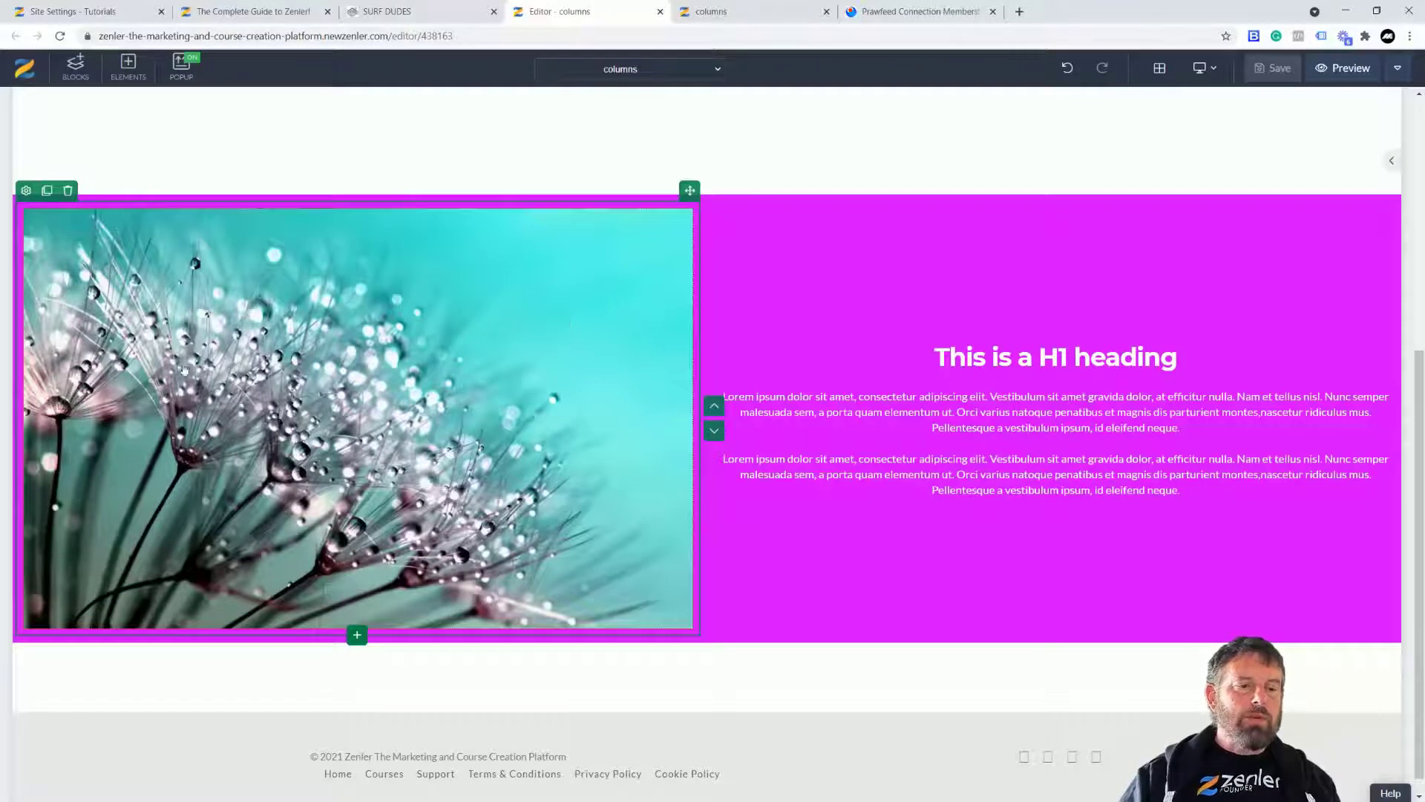
pyautogui.click(26, 190)
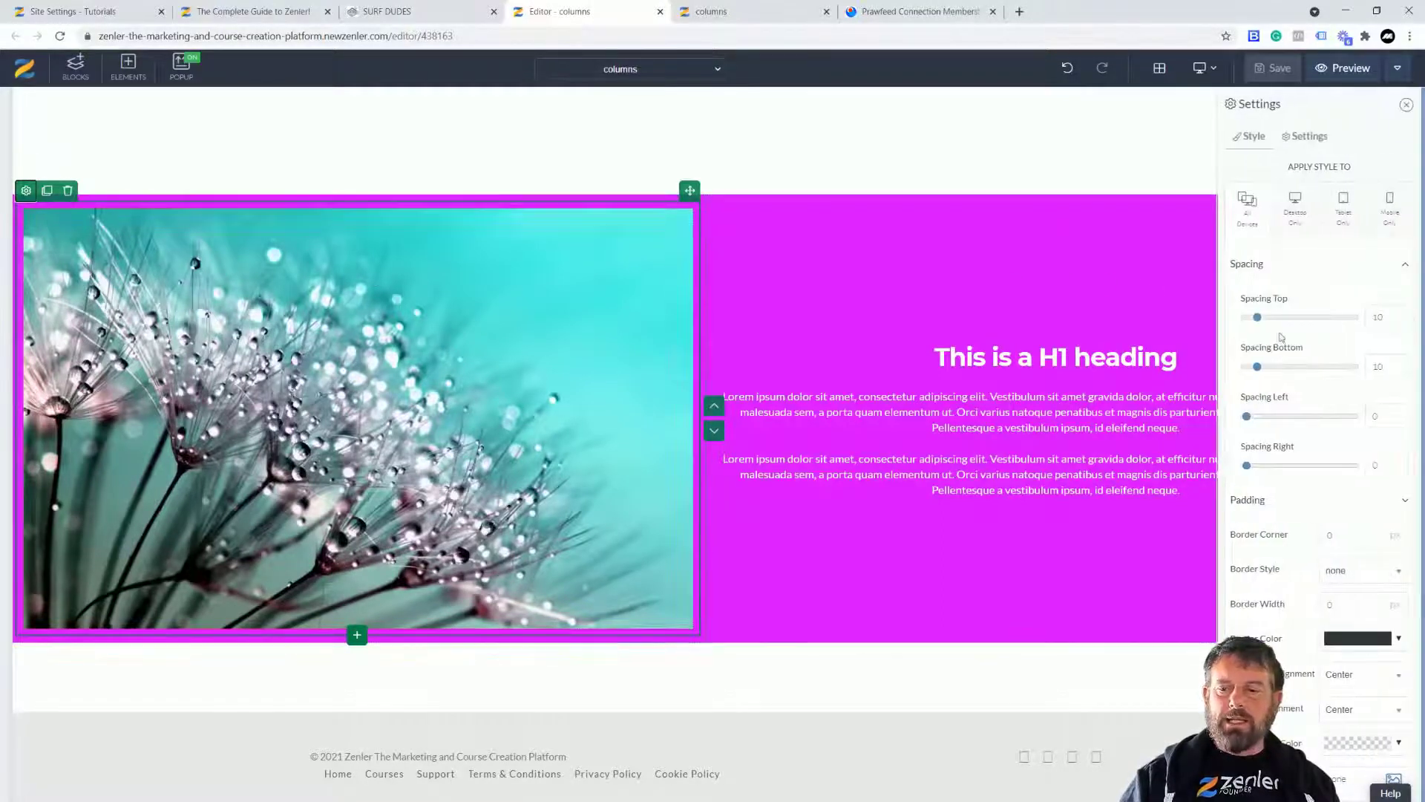
pyautogui.moveTo(1261, 321); pyautogui.dragTo(1234, 323)
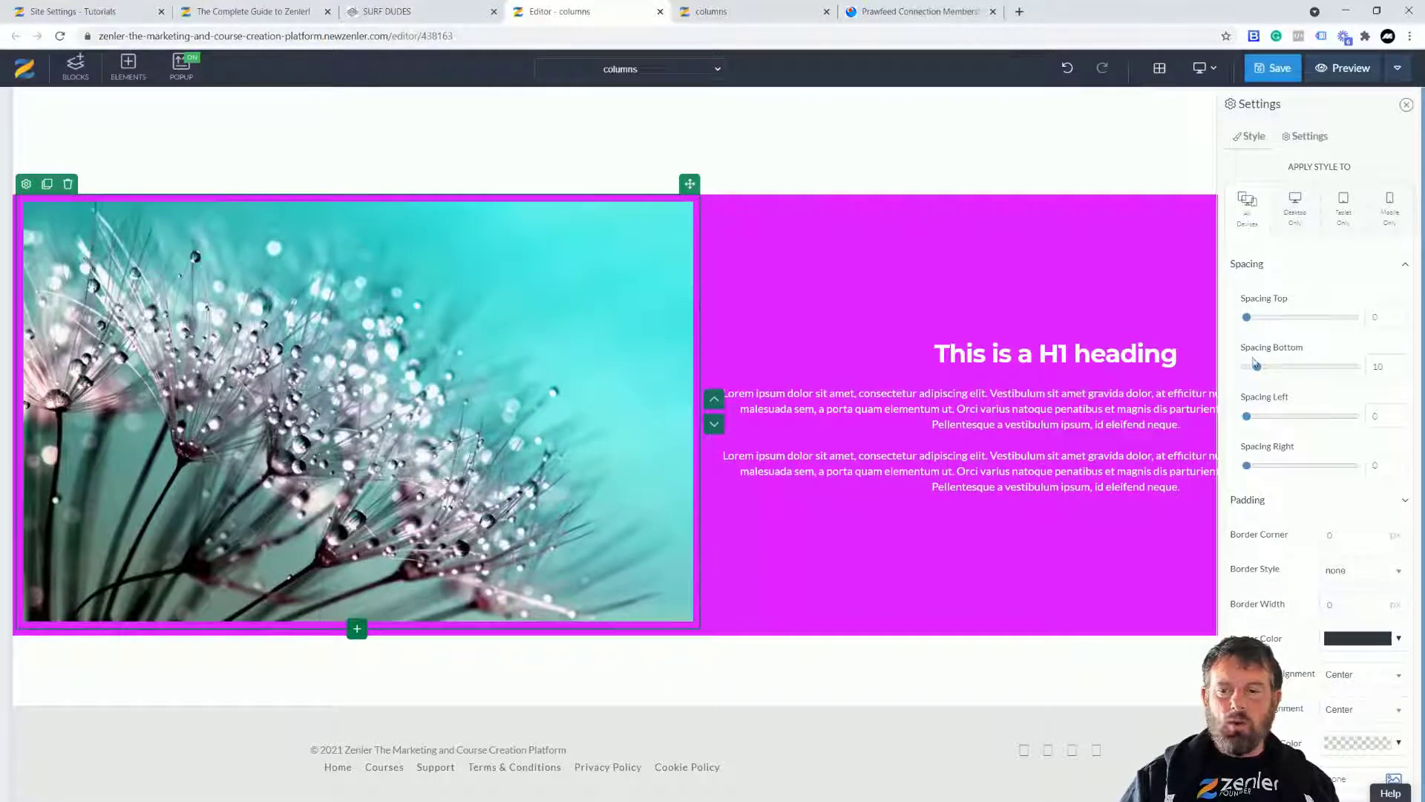
pyautogui.moveTo(1259, 369); pyautogui.dragTo(1215, 371)
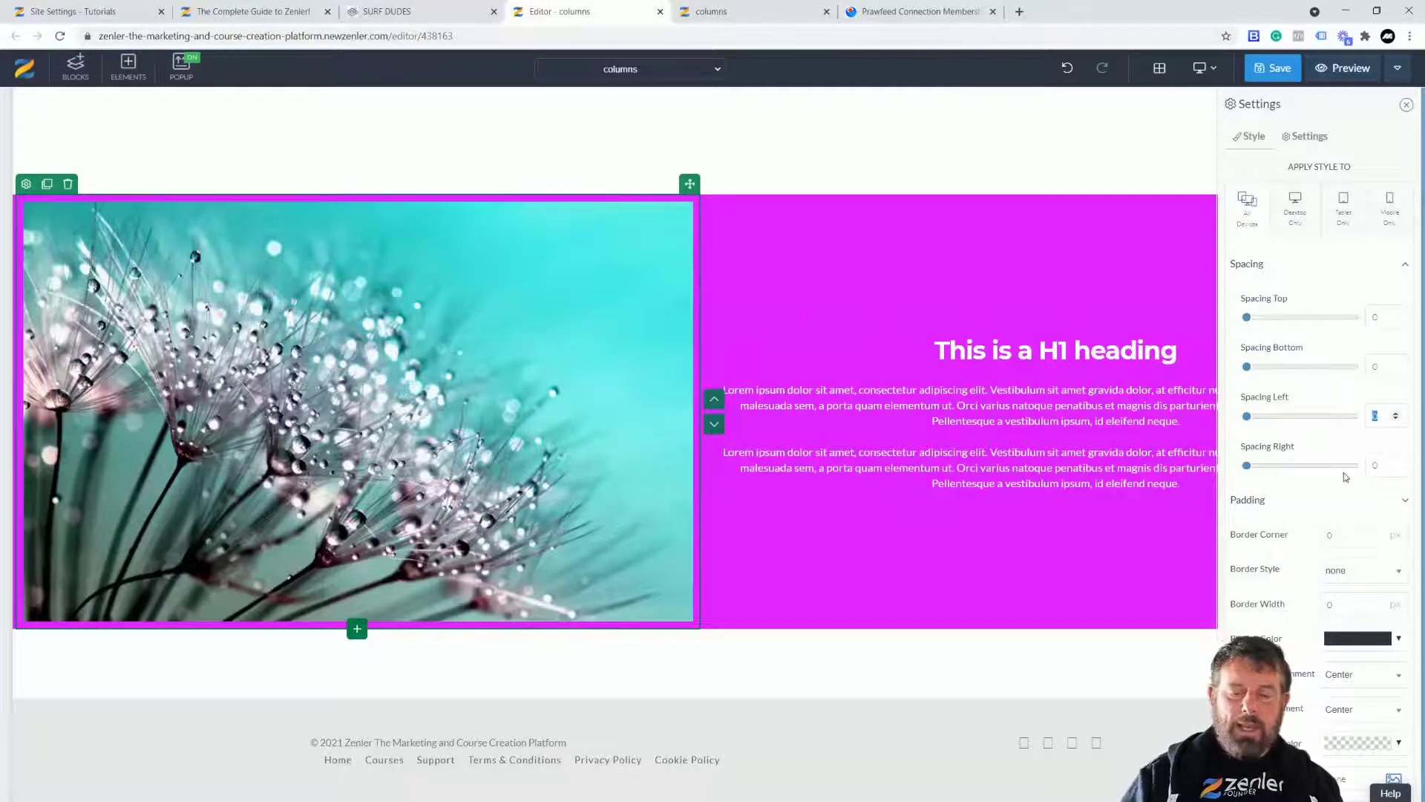
# Try left spacings of -20, -10 and -14 for the image container and settle on -15.
pyautogui.write('-20')
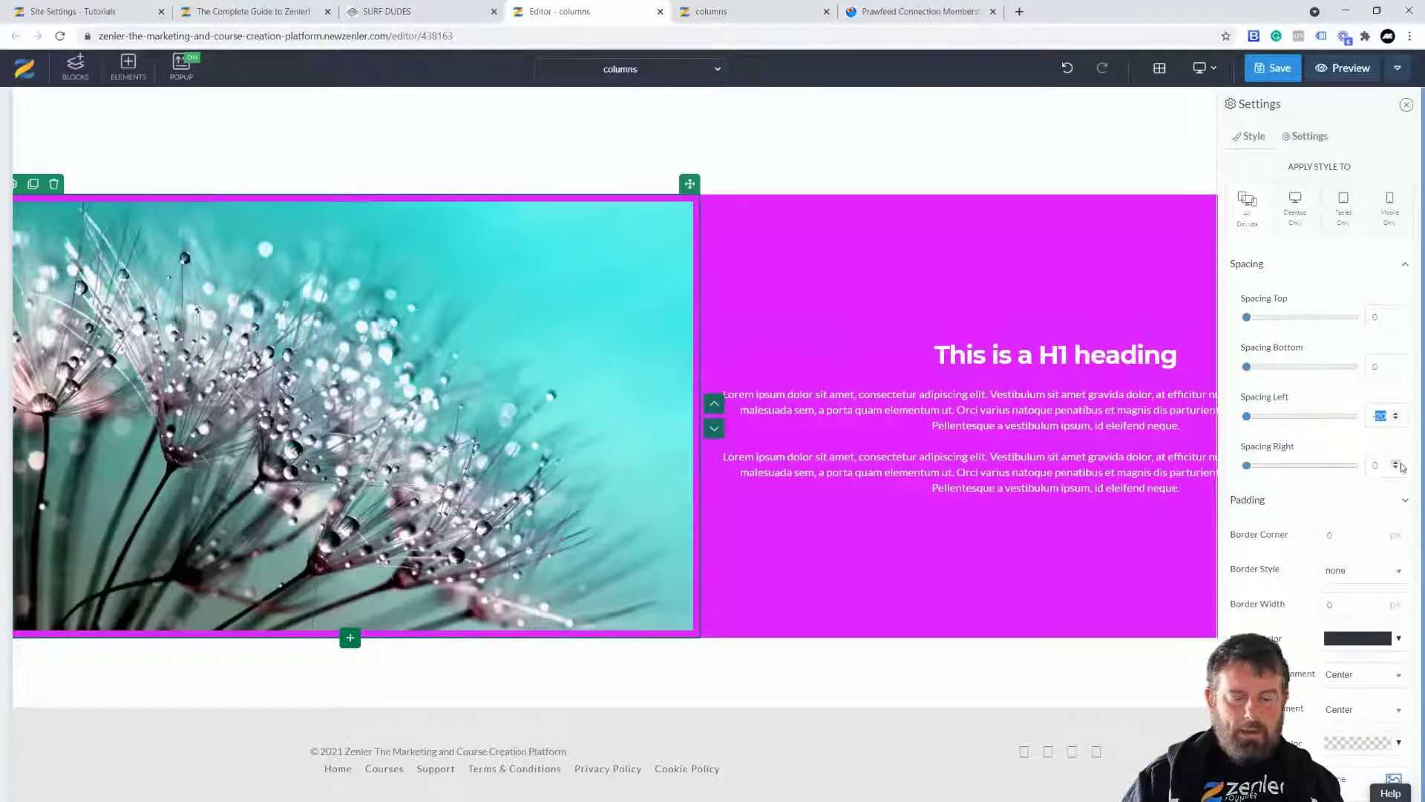
pyautogui.write('-15')
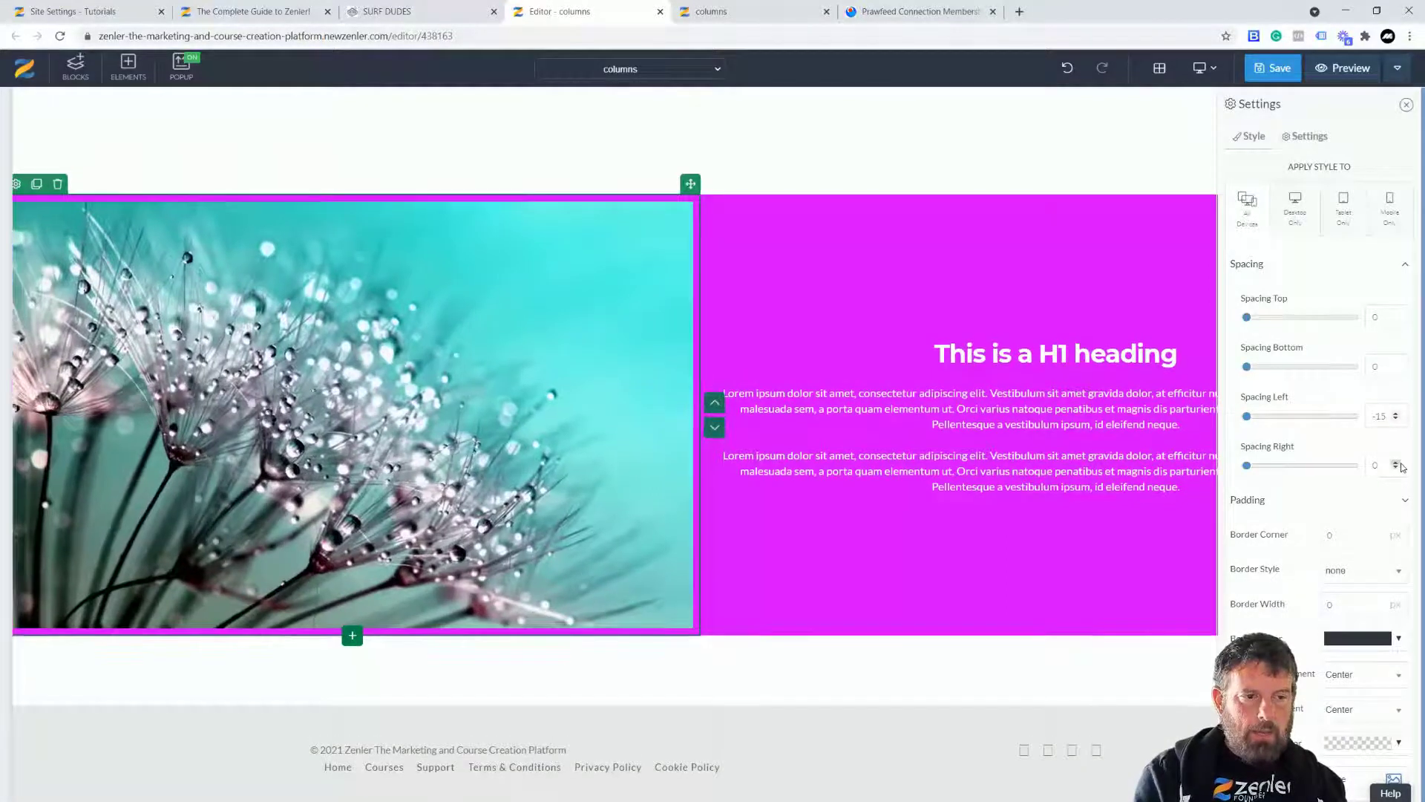
pyautogui.press('BackSpace')
pyautogui.write('0')
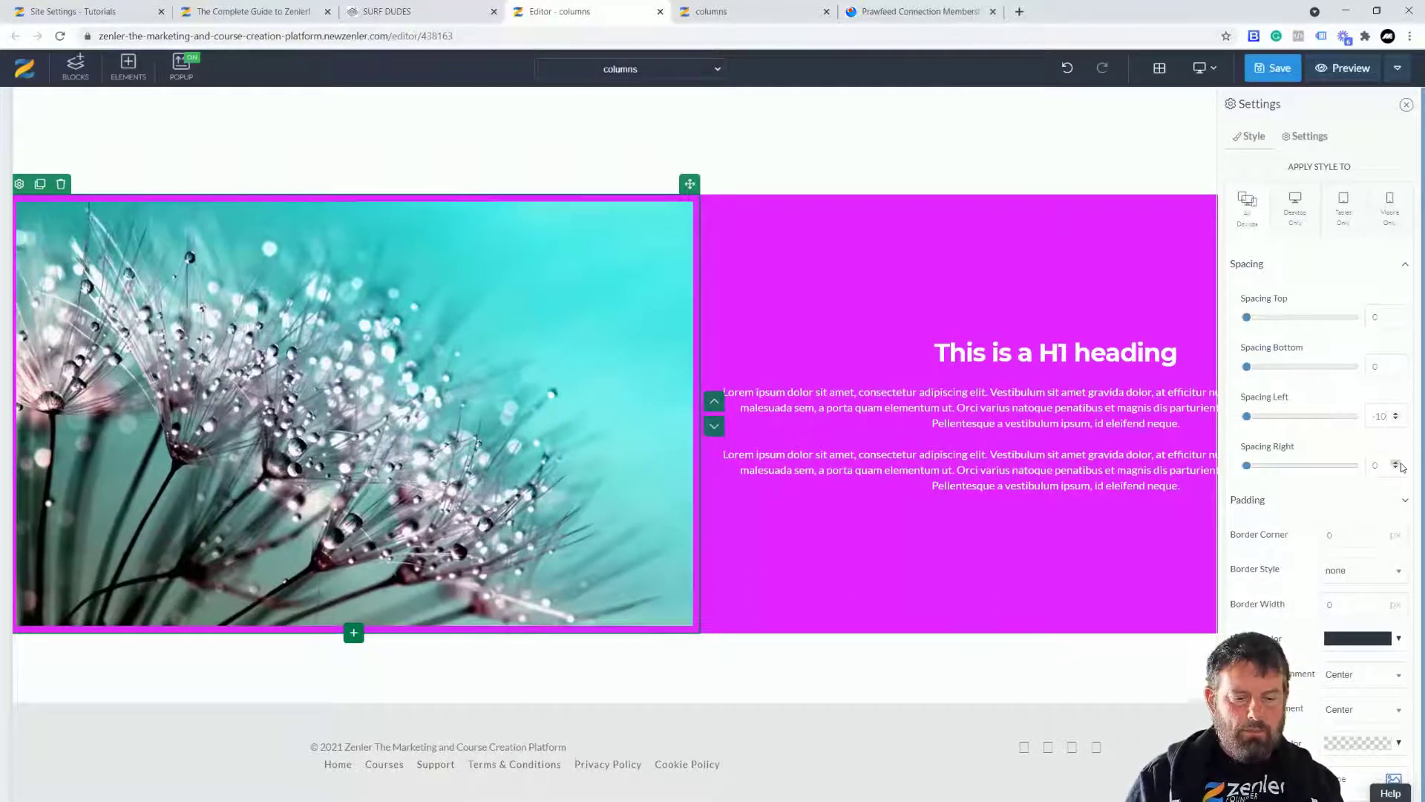
pyautogui.press('BackSpace')
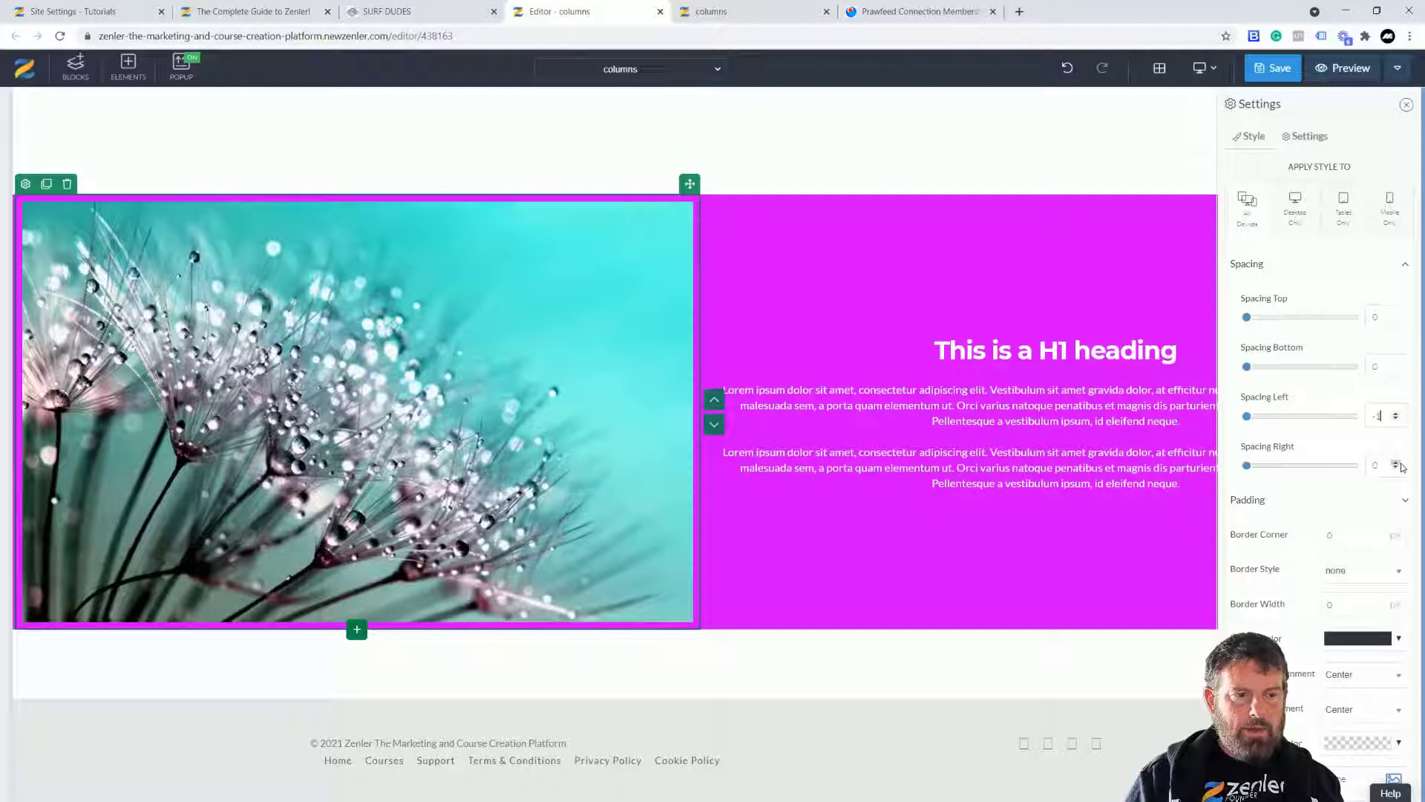
pyautogui.write('4')
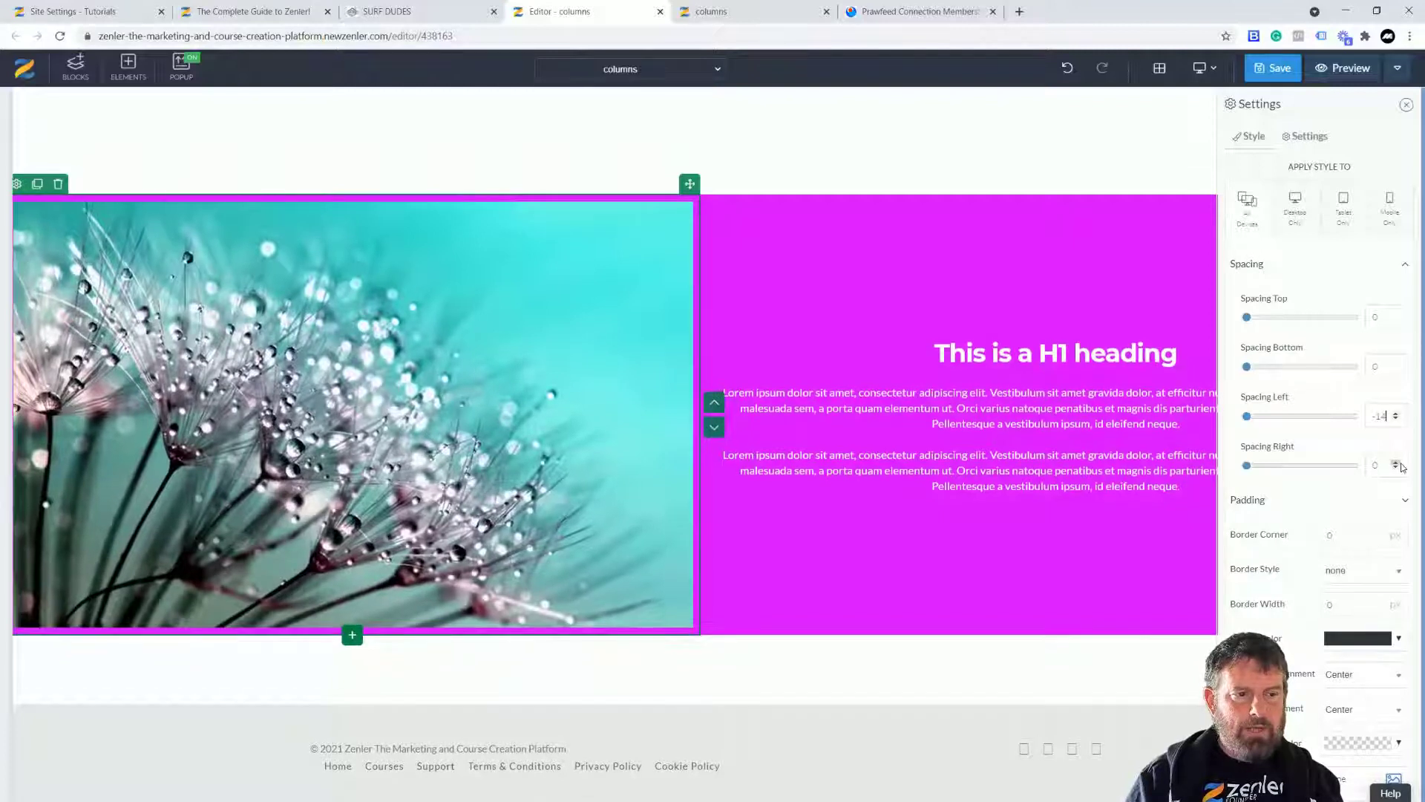
pyautogui.press('BackSpace')
pyautogui.write('5')
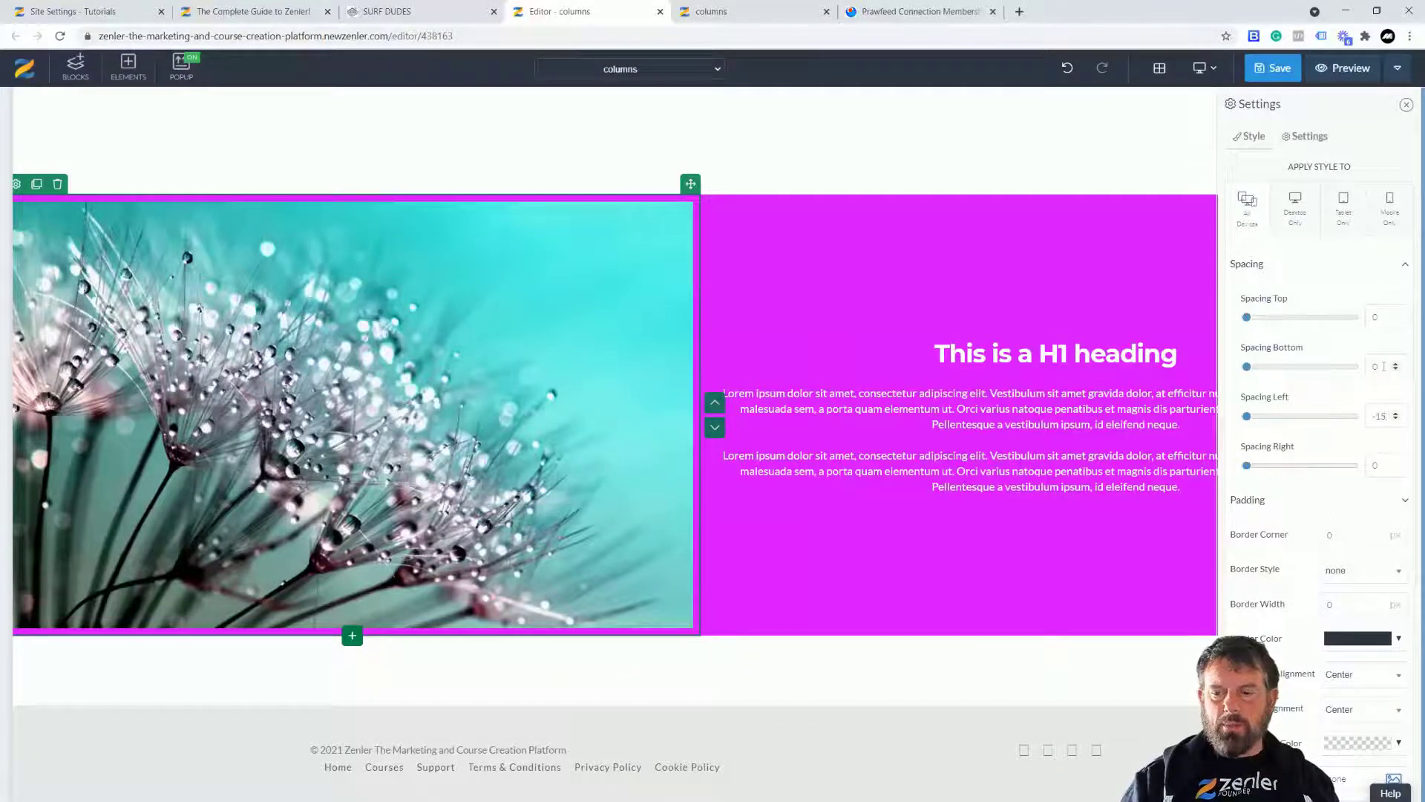
# Set the image container's bottom spacing and top spacing to -10 each.
pyautogui.write('-10')
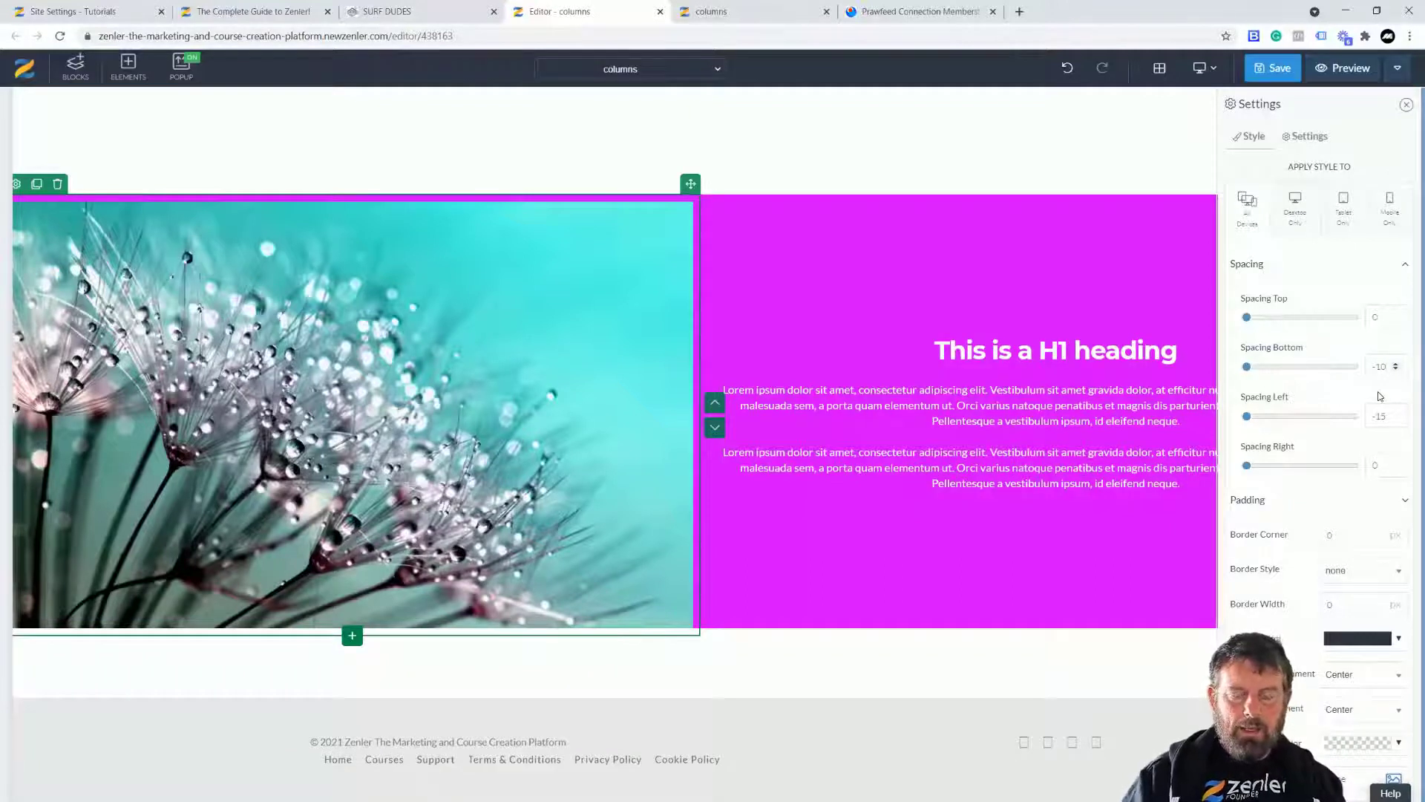
pyautogui.press('BackSpace')
pyautogui.press('BackSpace')
pyautogui.write('8')
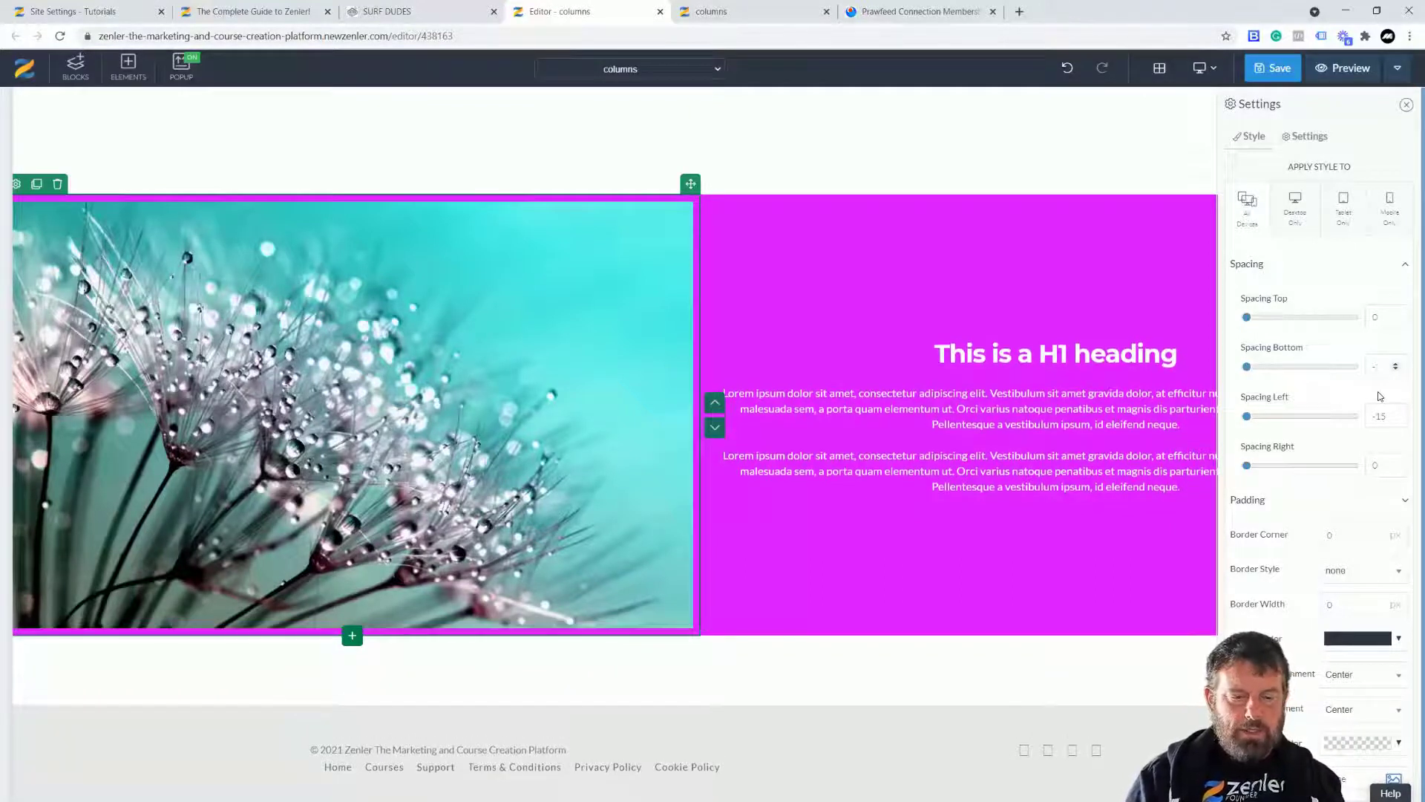
pyautogui.press('BackSpace')
pyautogui.write('9')
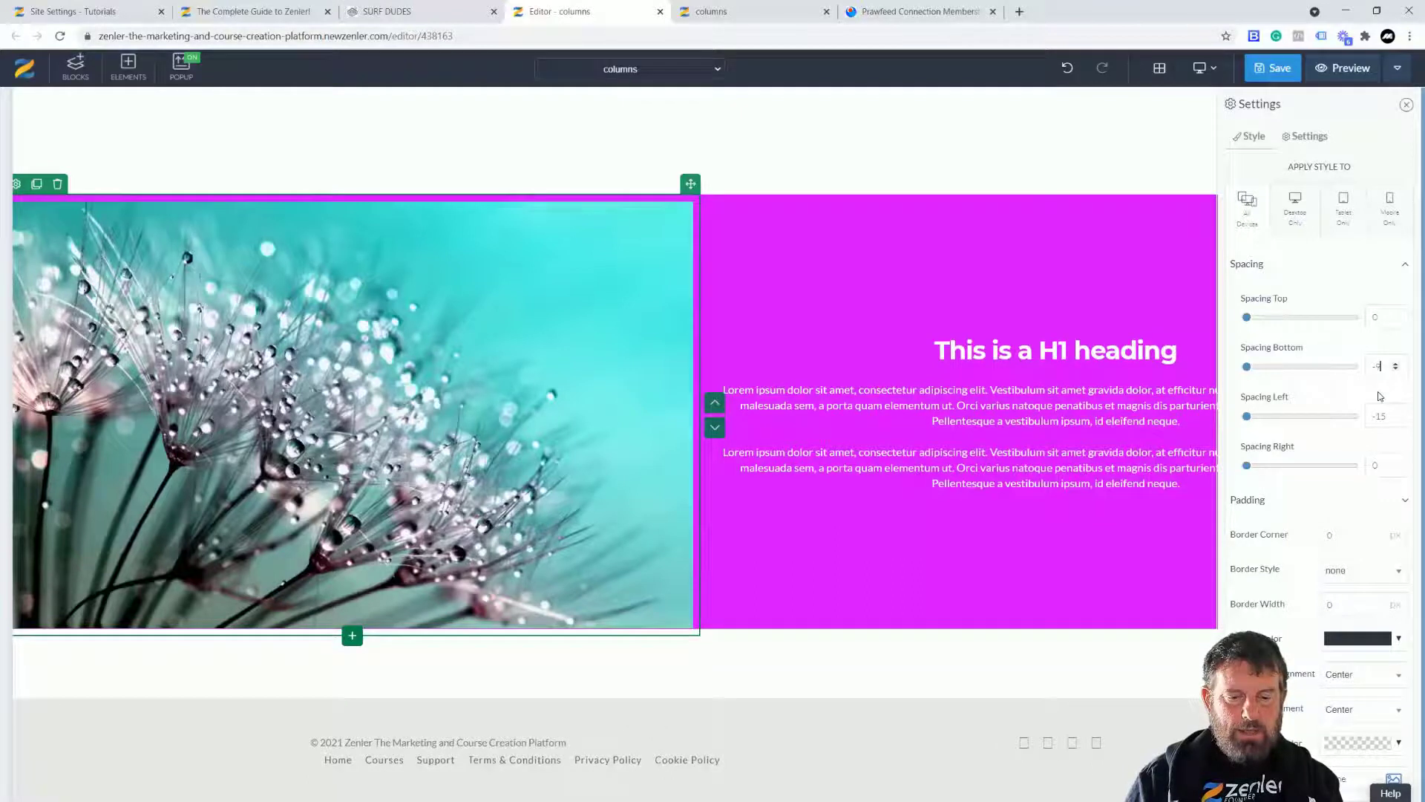
pyautogui.press('BackSpace')
pyautogui.write('10')
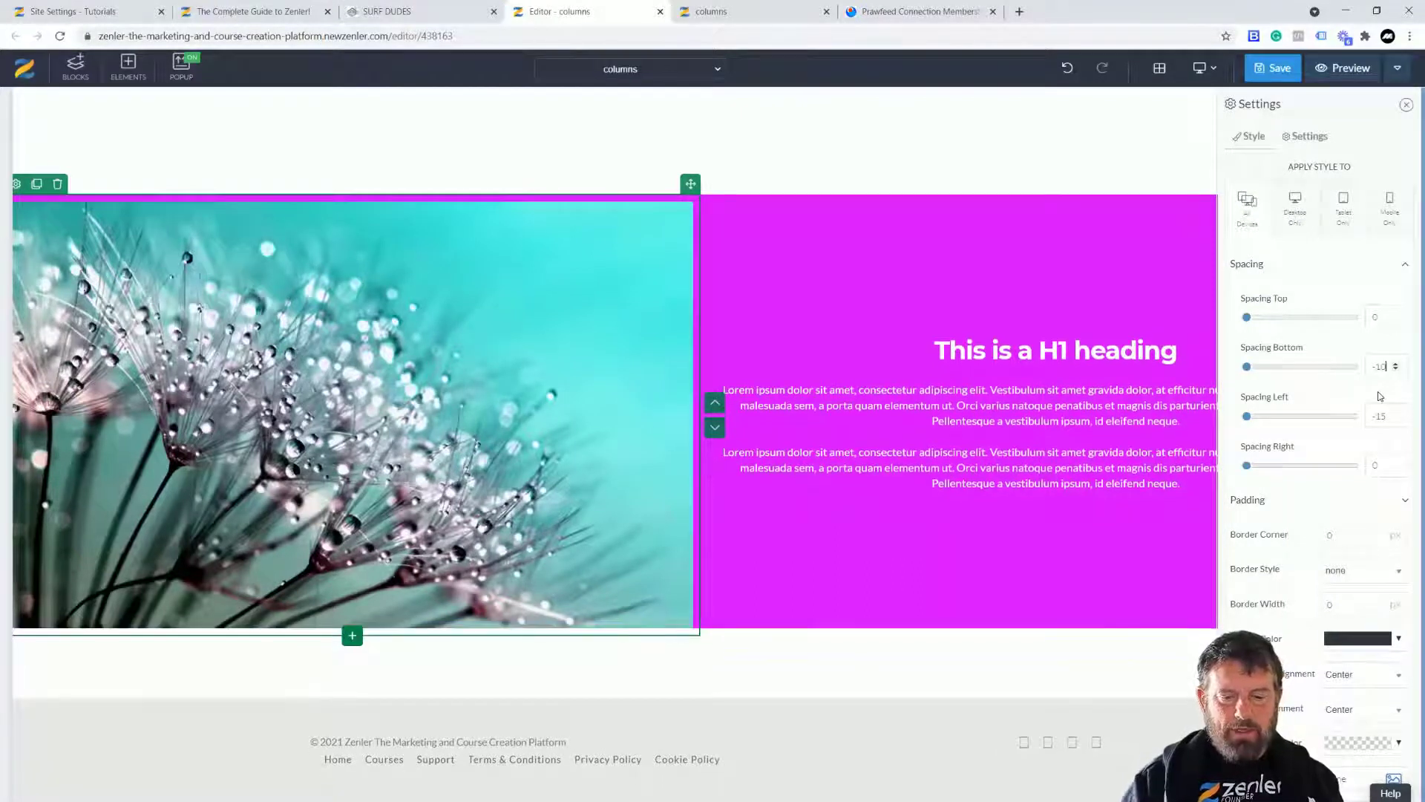
pyautogui.doubleClick(1381, 317)
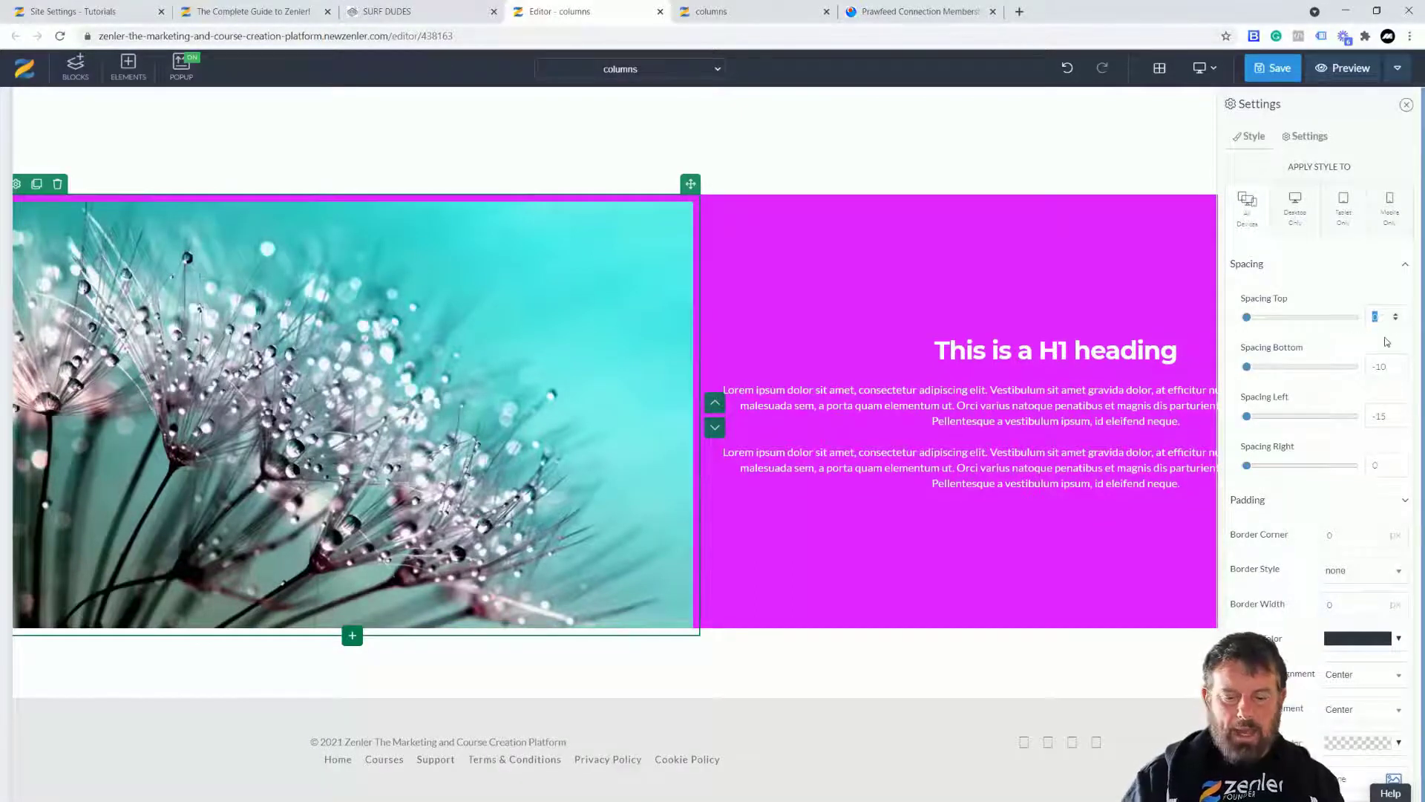
pyautogui.write('-10')
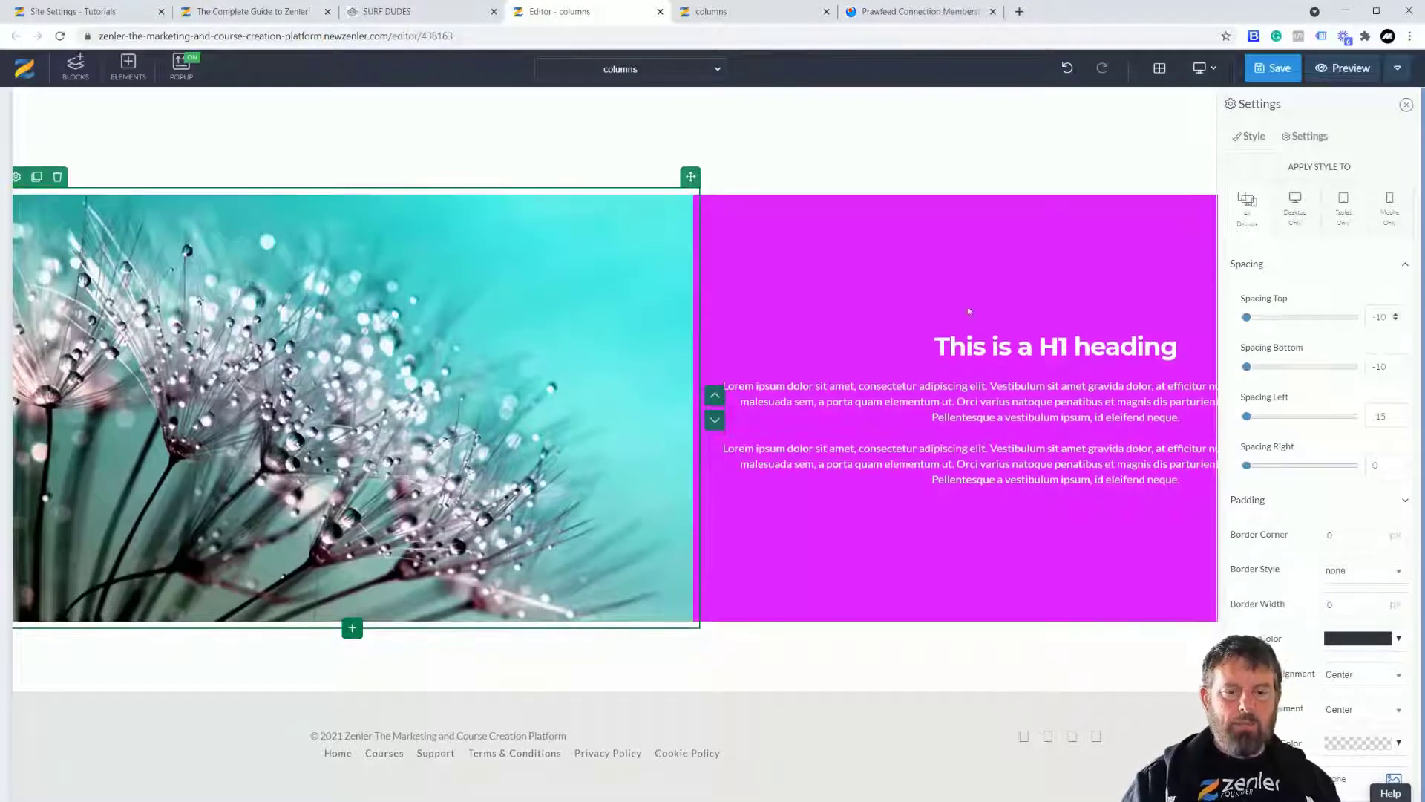
# Save the page and reload the preview to check the image against the block's edges.
pyautogui.click(1273, 68)
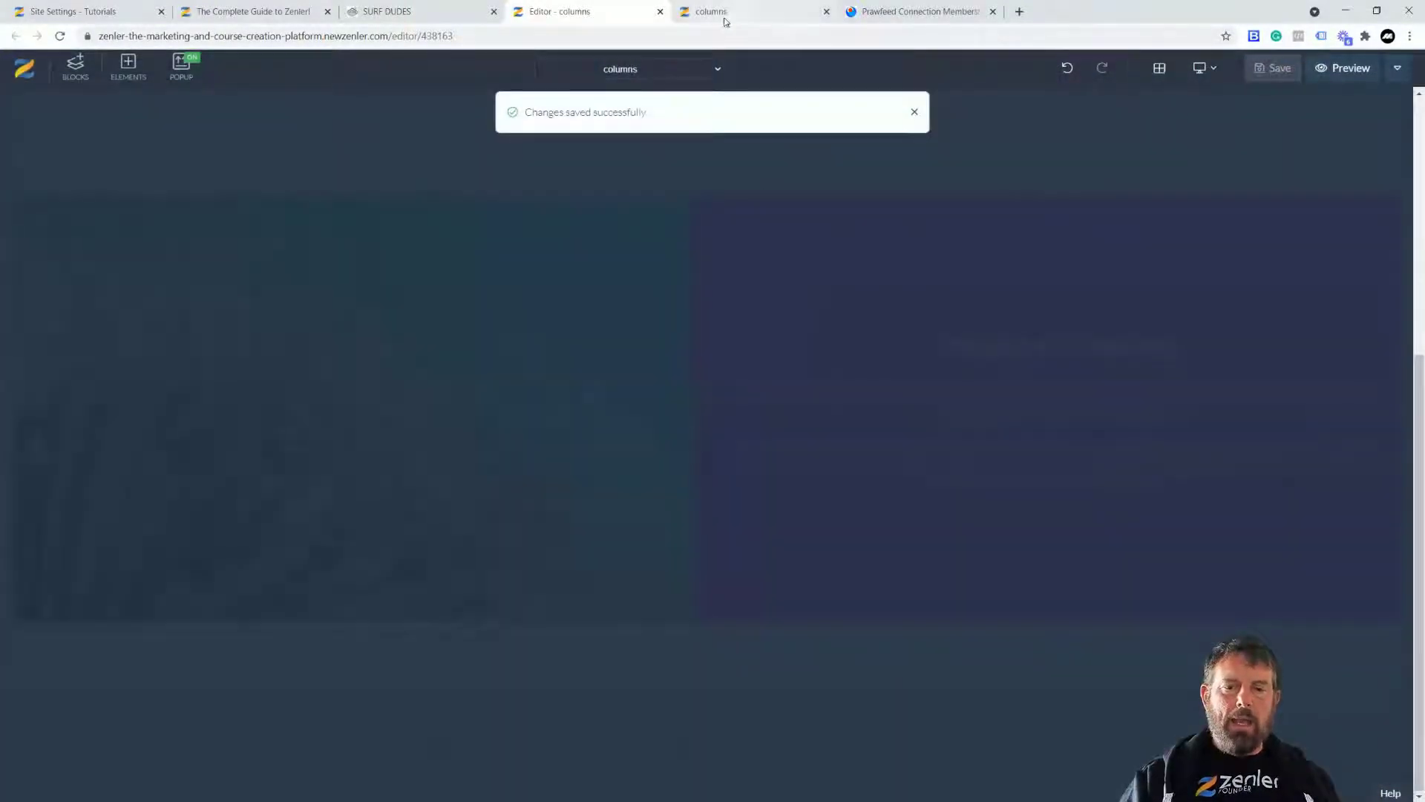
pyautogui.click(725, 12)
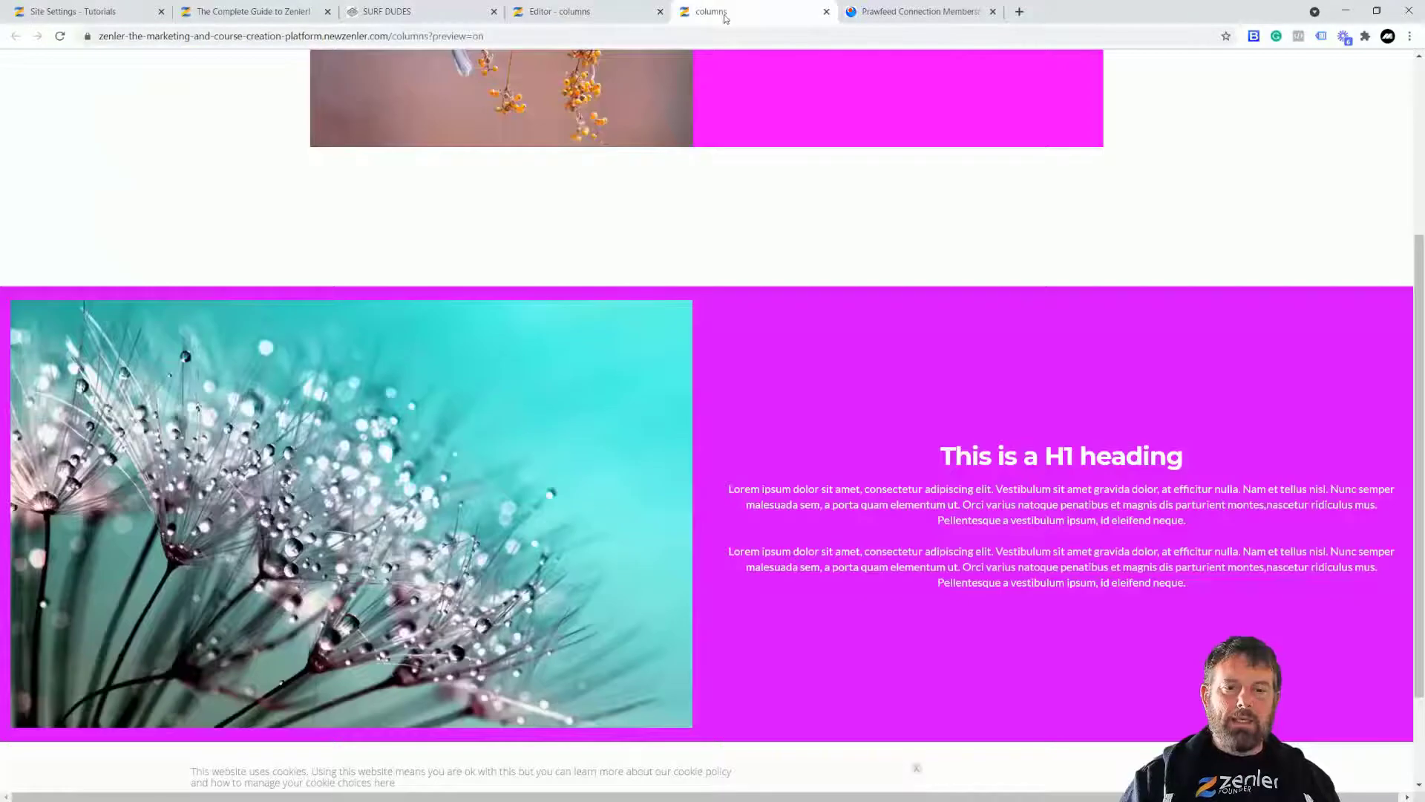
pyautogui.click(60, 36)
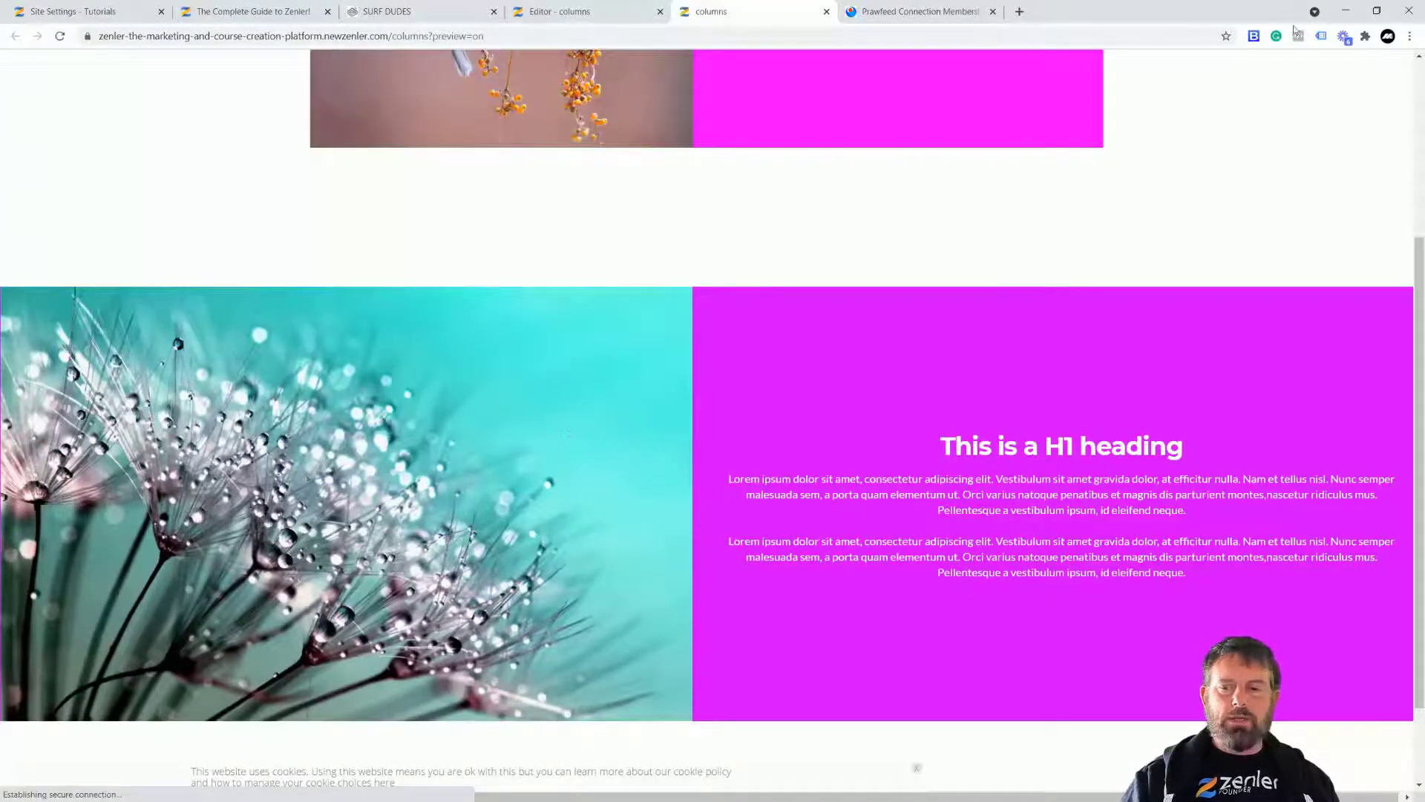
# Shrink the browser window to check how the two-column block adapts to a narrower width.
pyautogui.click(1376, 10)
pyautogui.moveTo(1246, 366); pyautogui.dragTo(1186, 334)
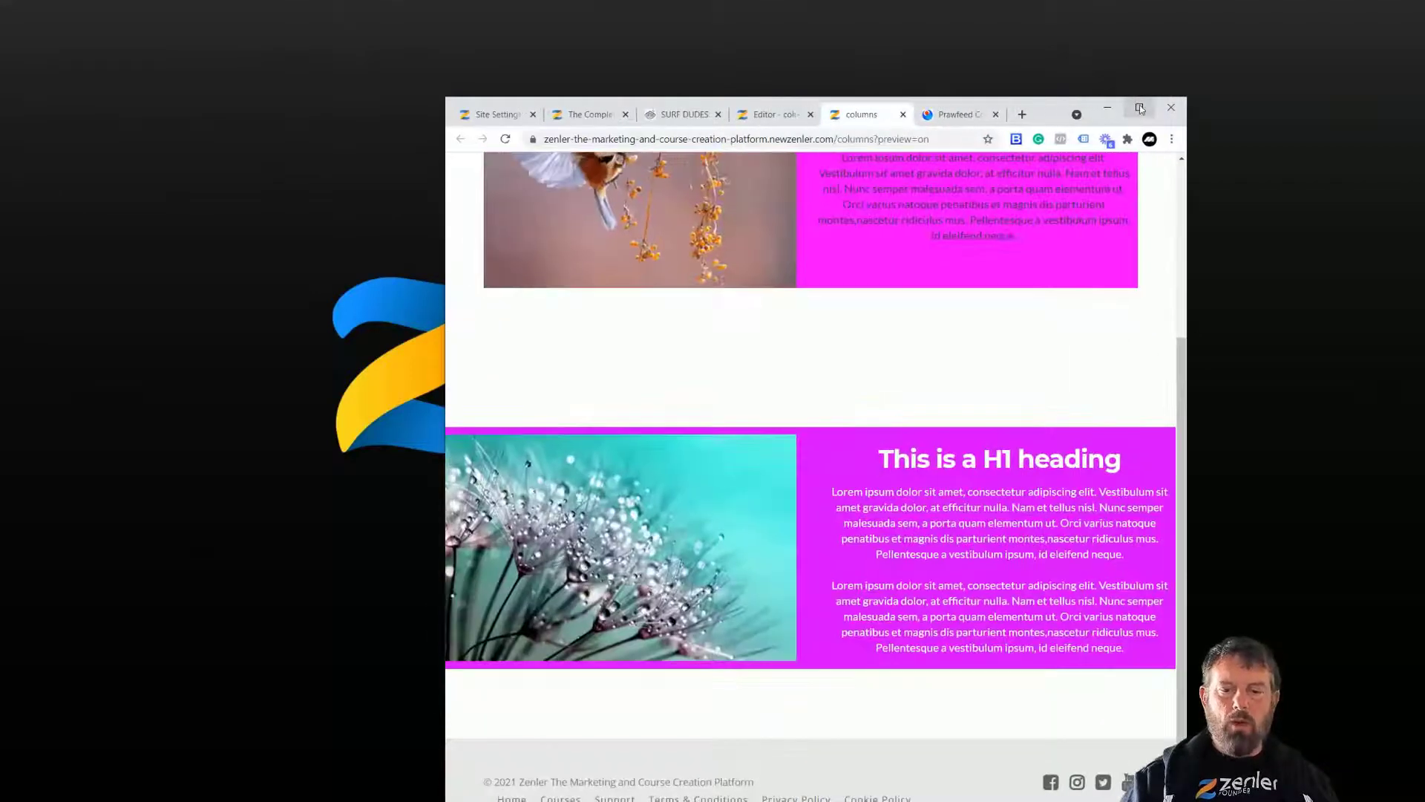
# Widen the browser window and restore it to full size to check how the two-column block adapts.
pyautogui.moveTo(1190, 273); pyautogui.dragTo(1242, 265)
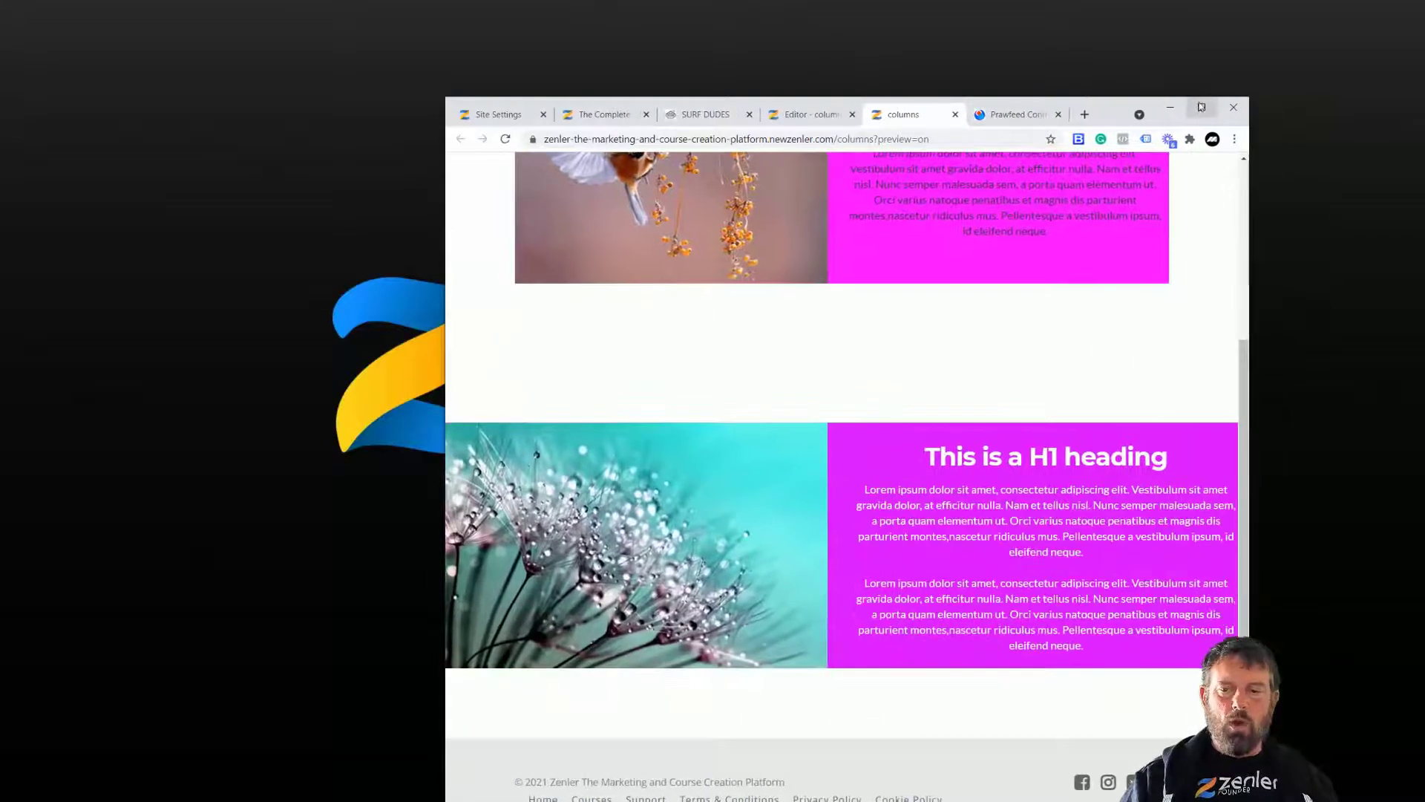
pyautogui.click(1186, 107)
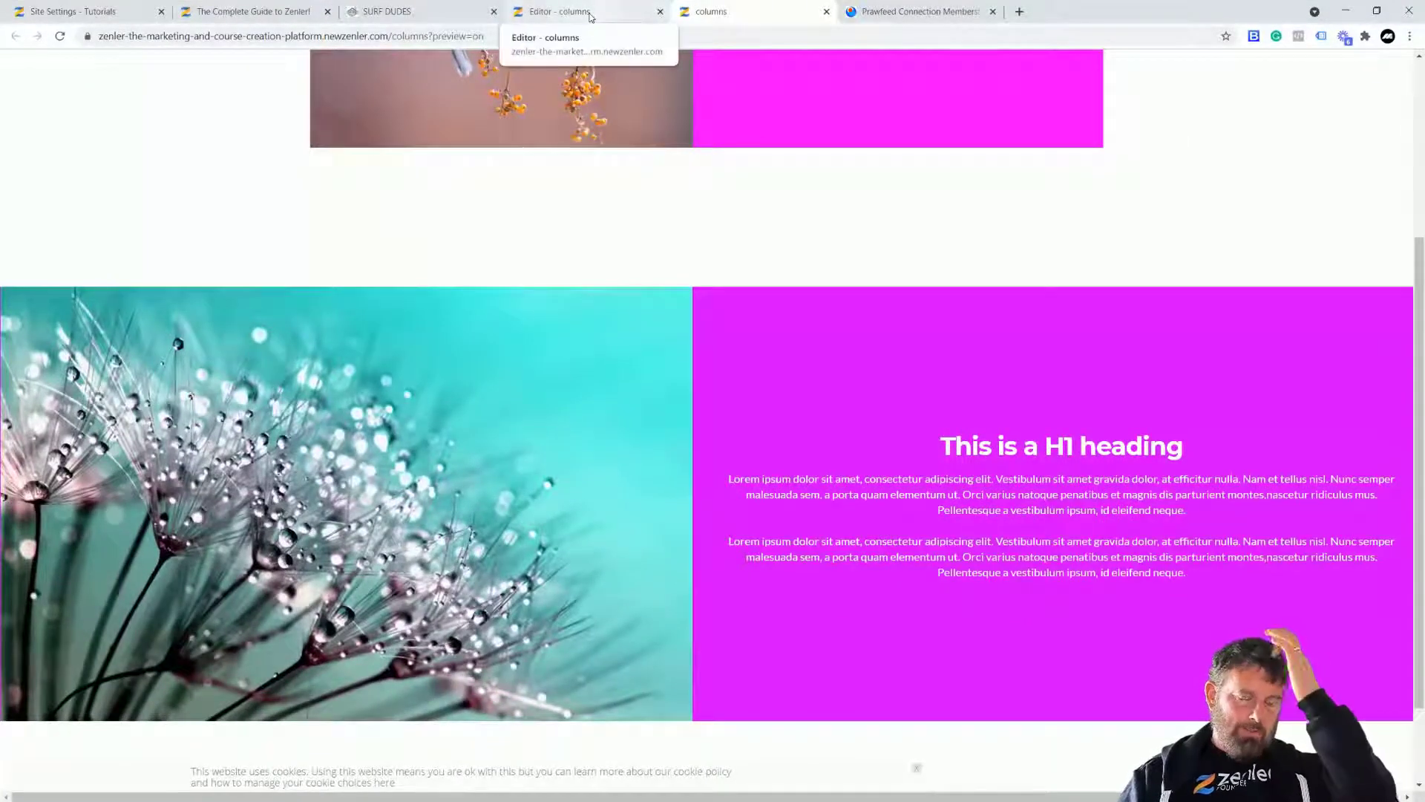
# Return to the page editor and set the text container's left padding to 27 and right padding to 24.
pyautogui.click(564, 19)
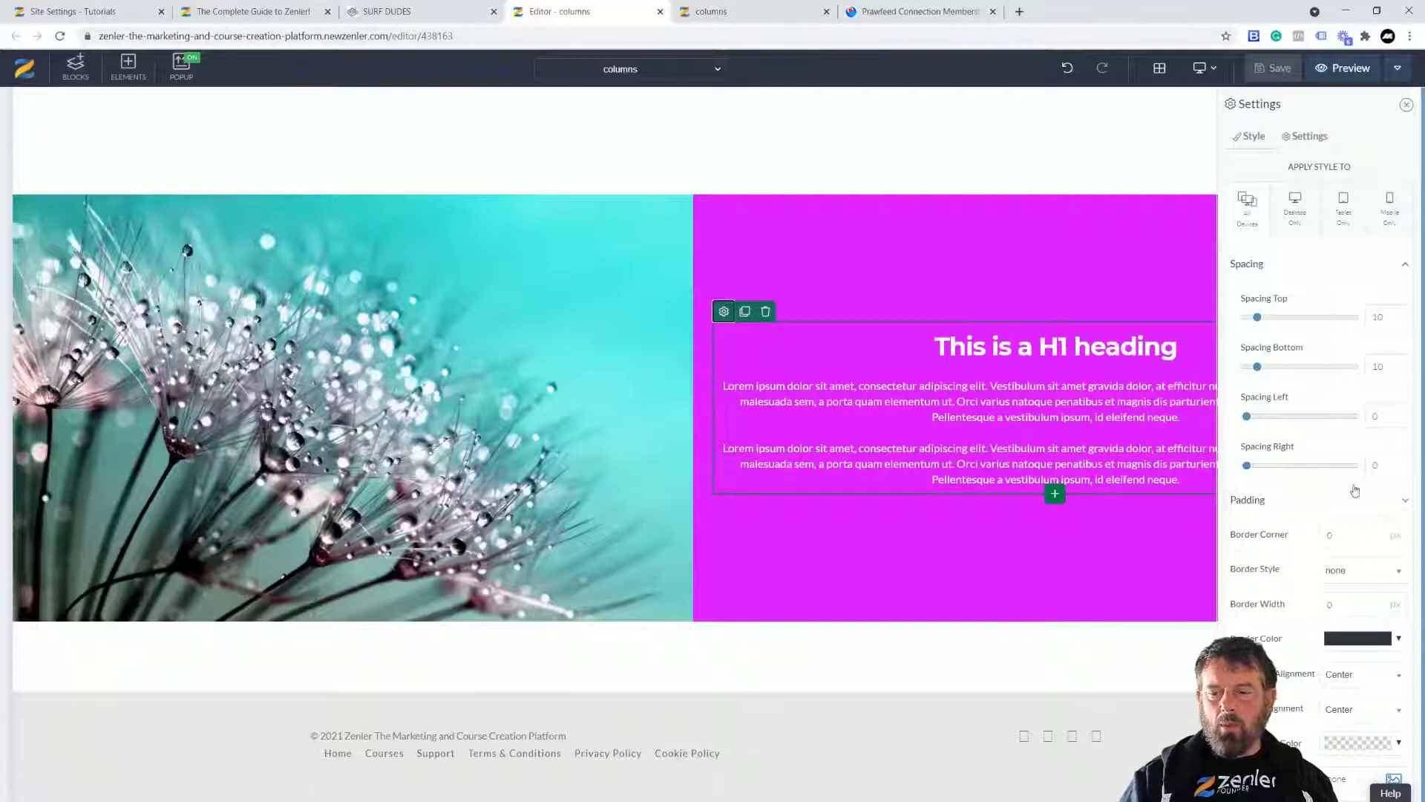
pyautogui.click(1405, 504)
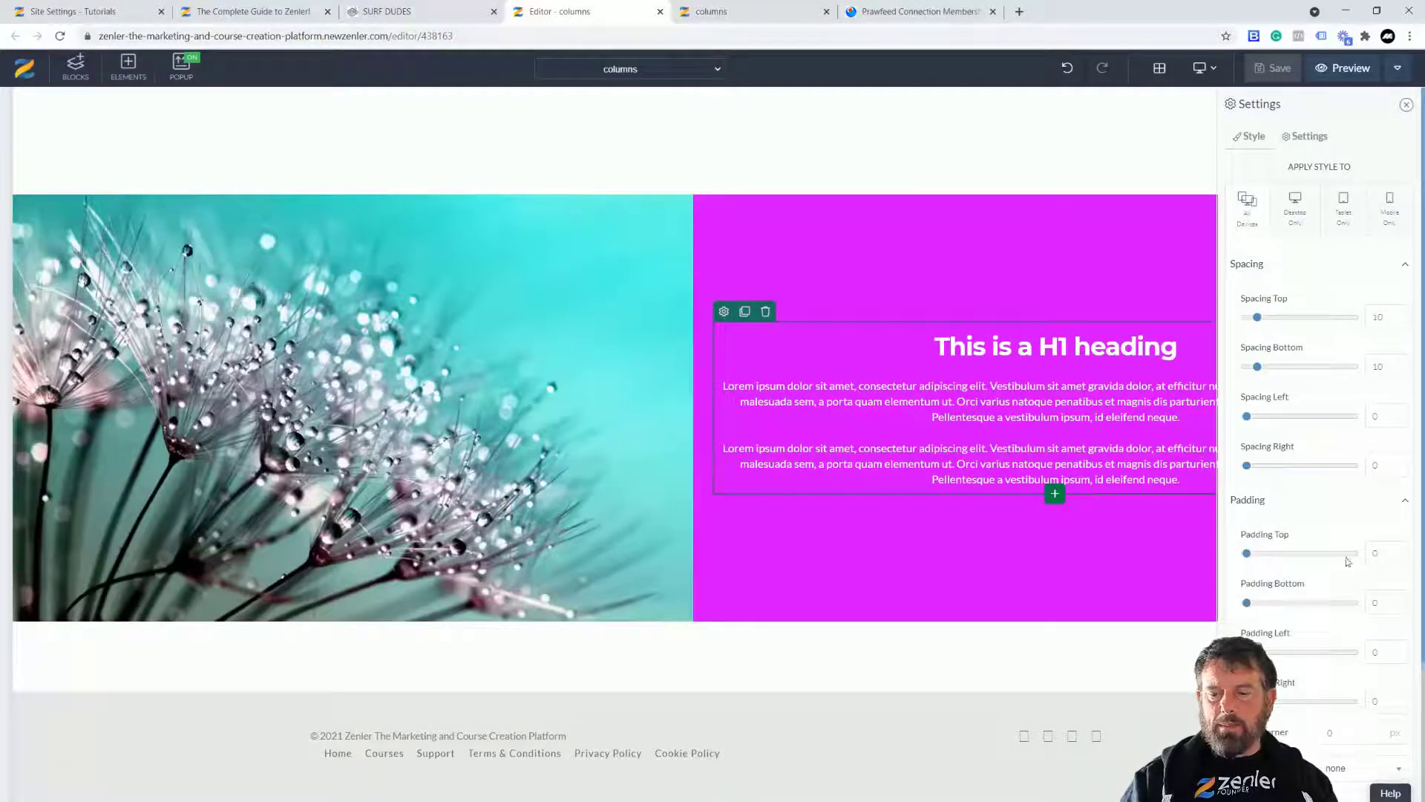
pyautogui.moveTo(1246, 652); pyautogui.dragTo(1275, 652)
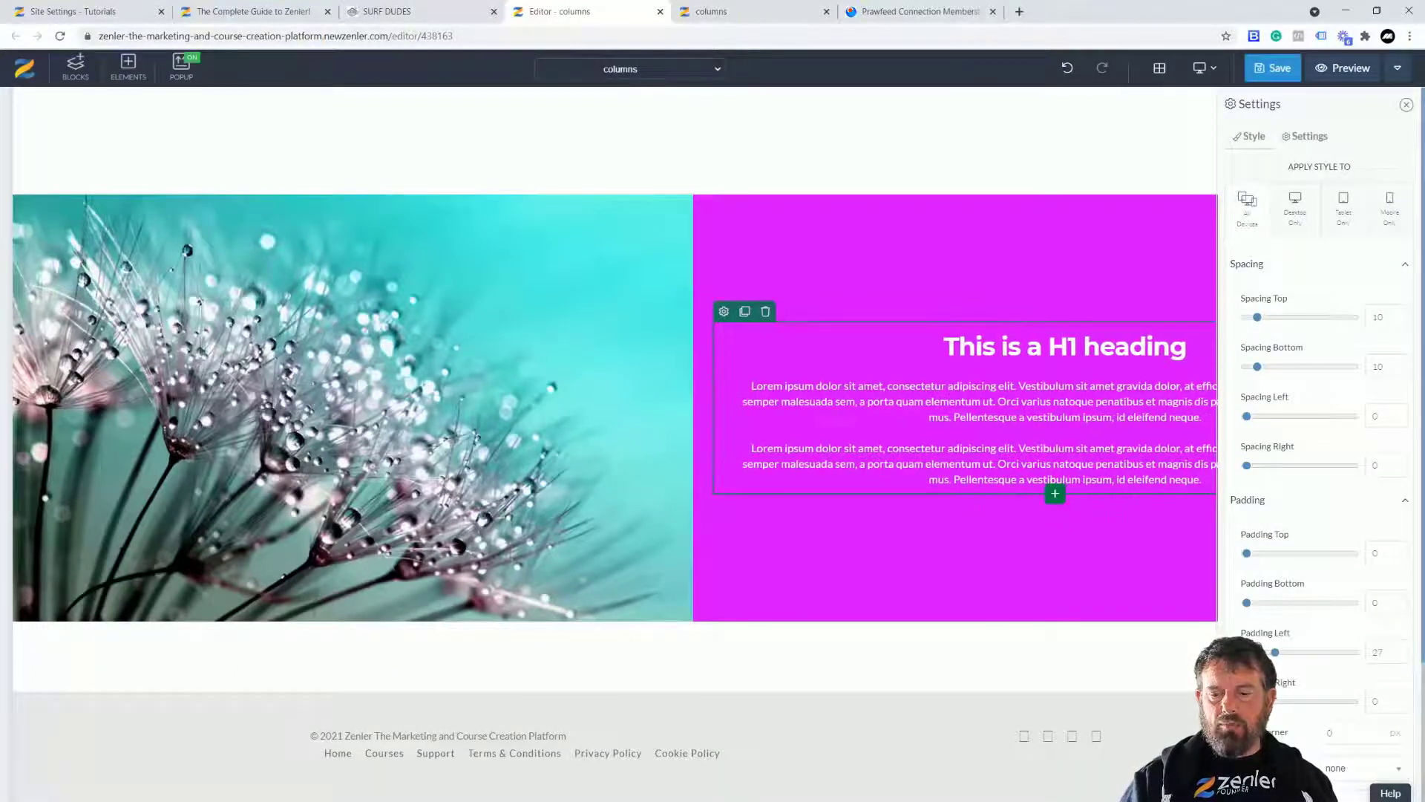
pyautogui.moveTo(1246, 701); pyautogui.dragTo(1274, 709)
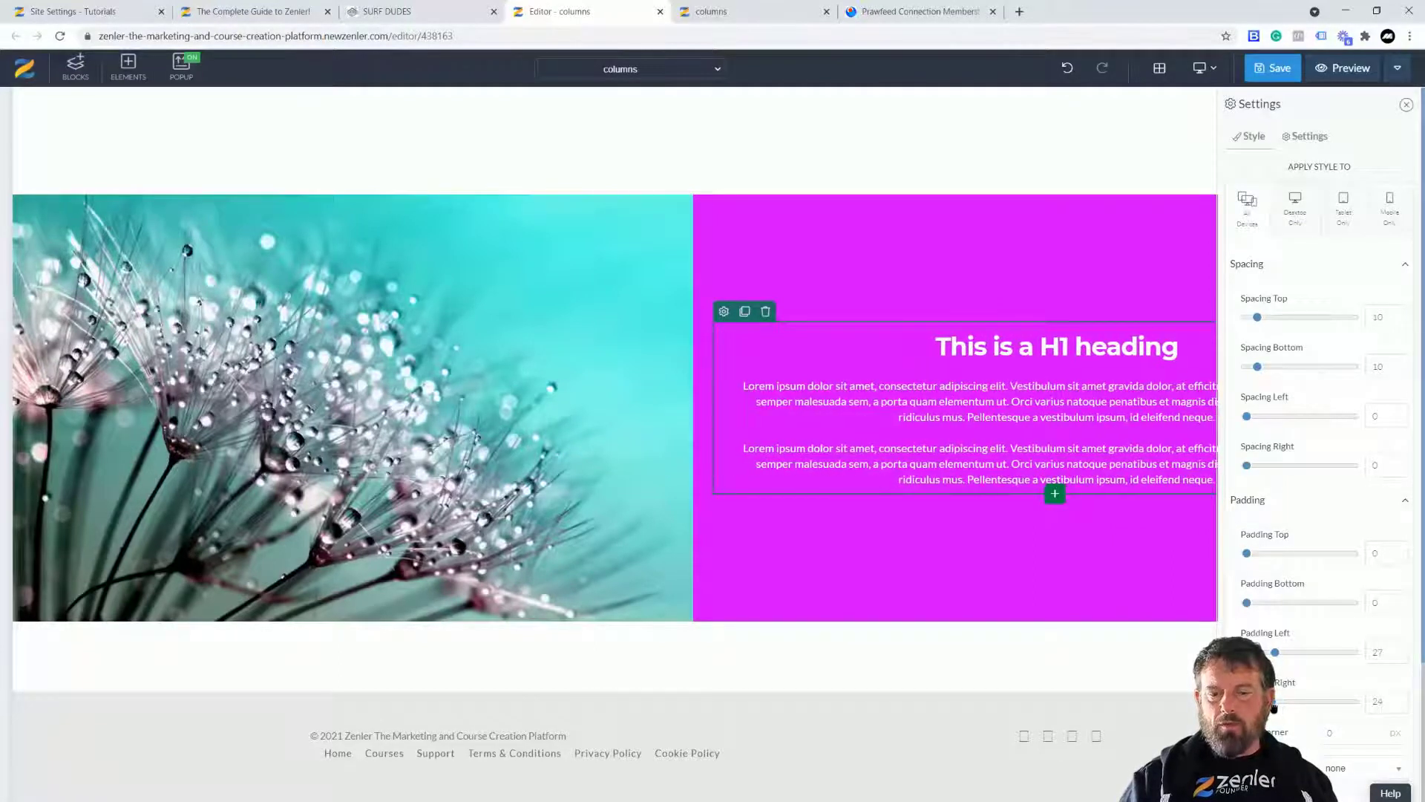
pyautogui.click(756, 362)
# Duplicate the dandelion two-column block and replace the copy's image with the bird photo from the image library.
pyautogui.click(760, 400)
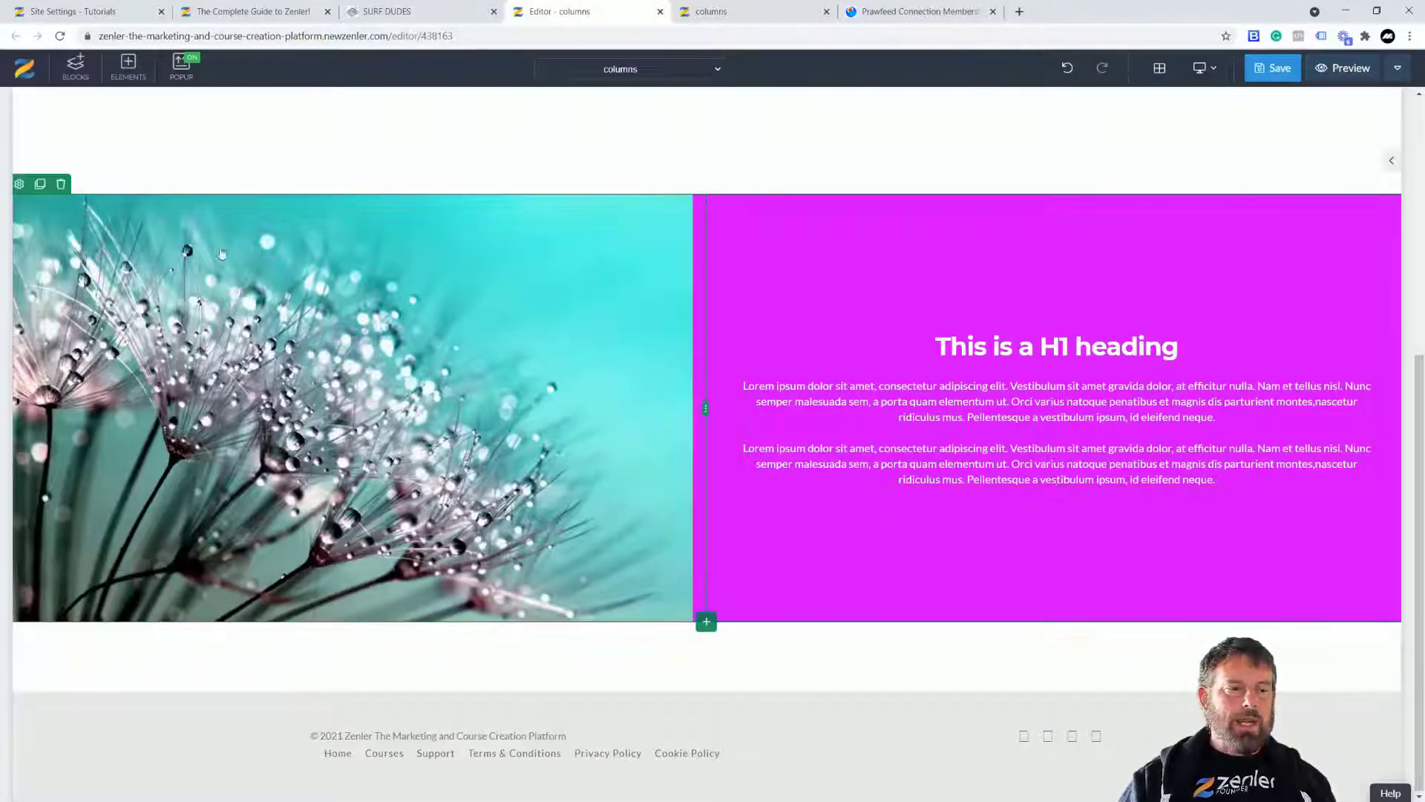
pyautogui.click(41, 185)
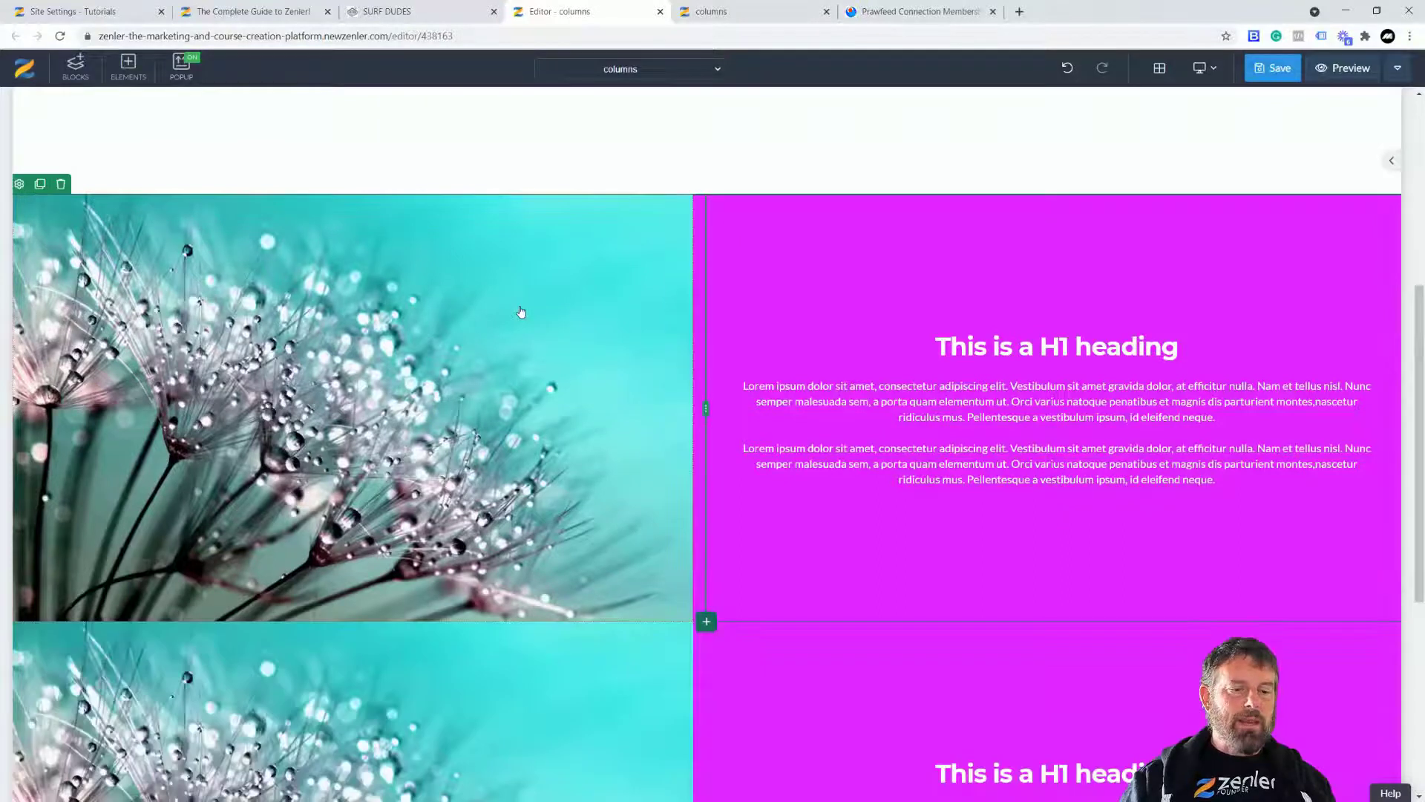
pyautogui.scroll(-5, 547, 312)
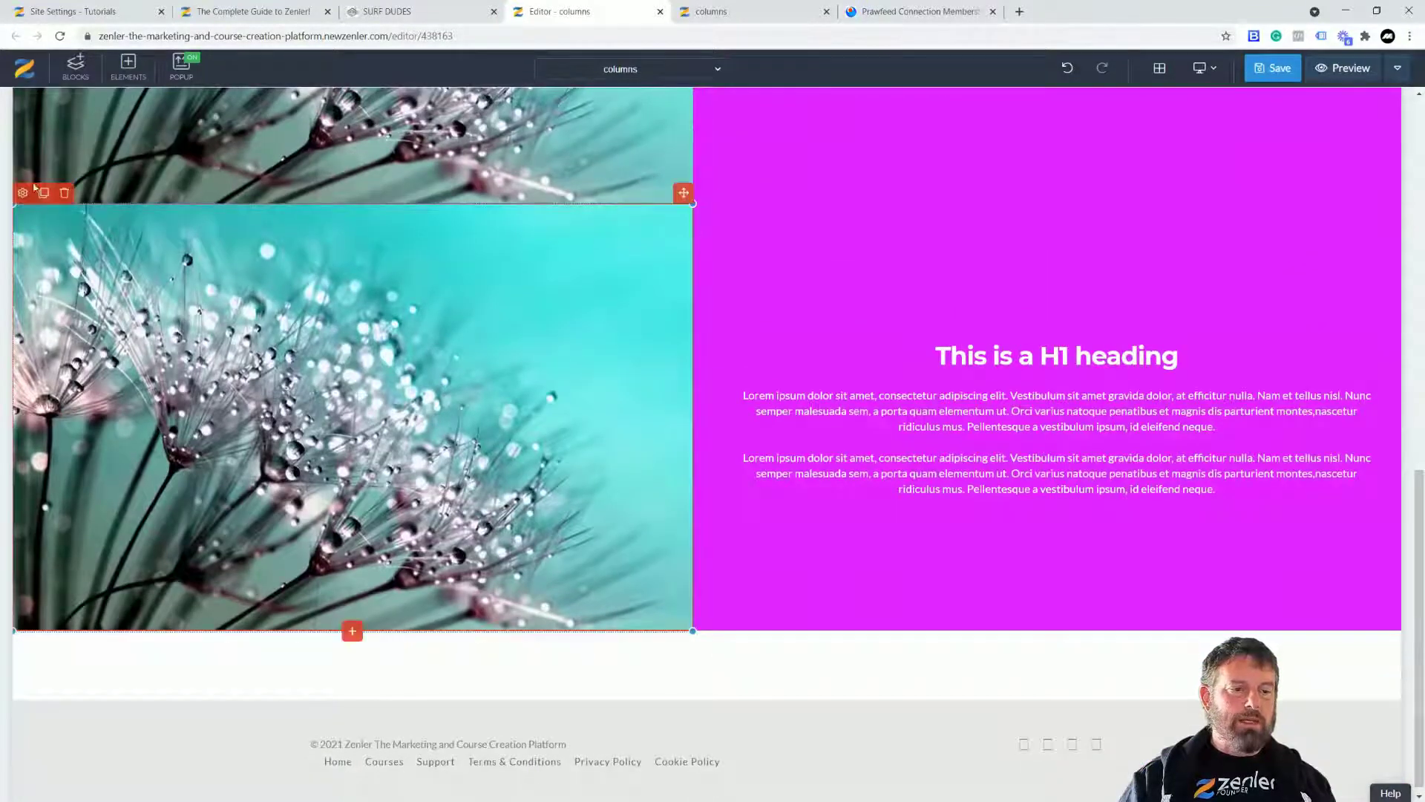
pyautogui.click(22, 193)
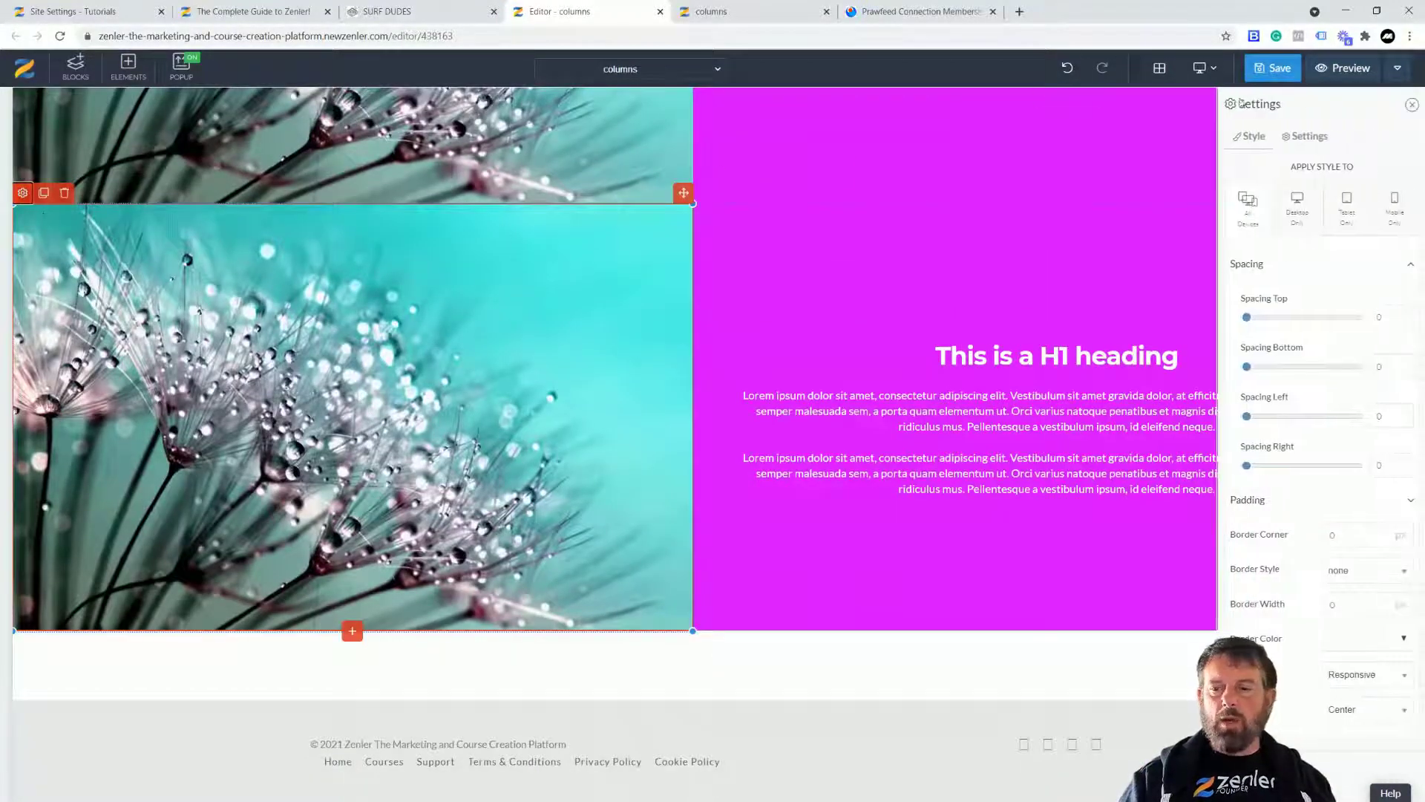
pyautogui.click(1306, 136)
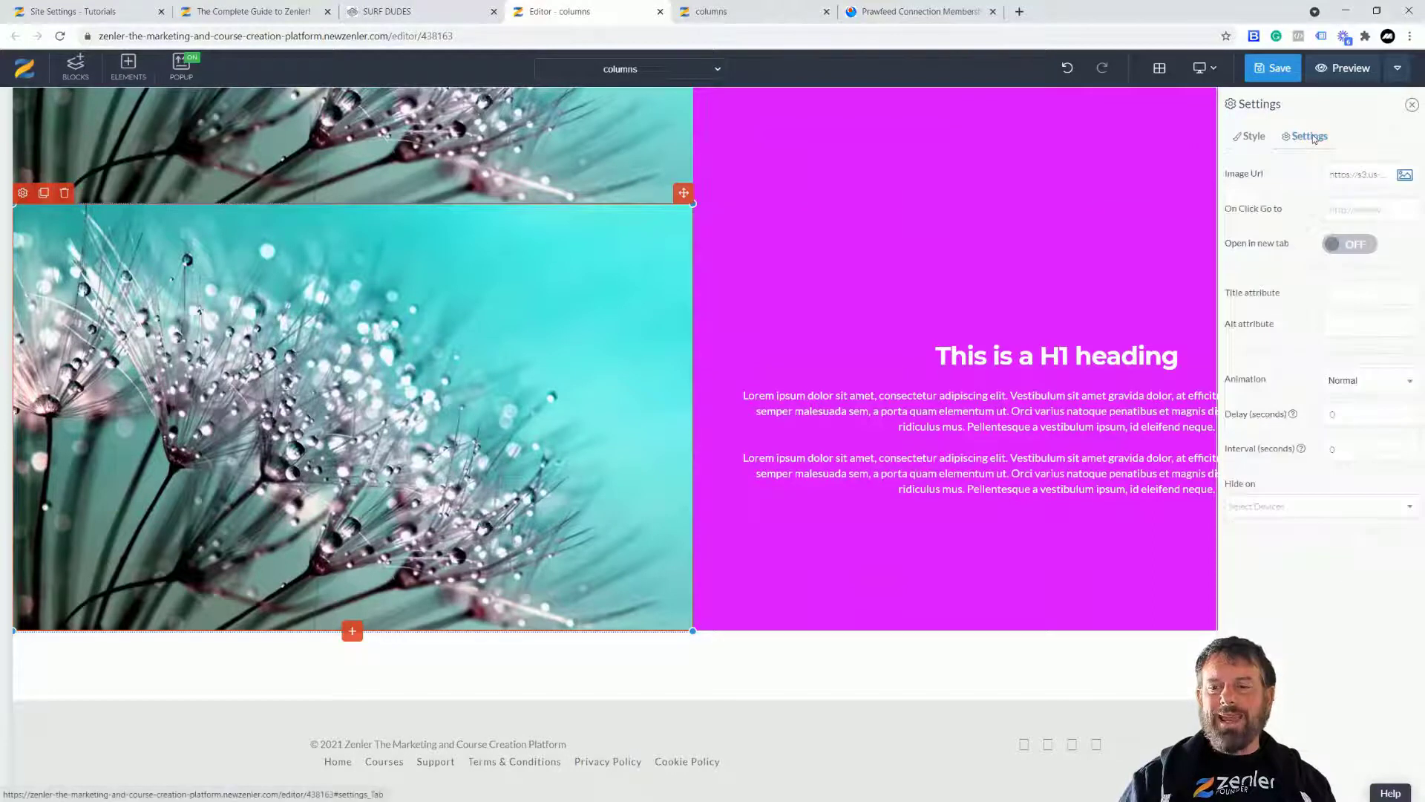
pyautogui.click(1404, 180)
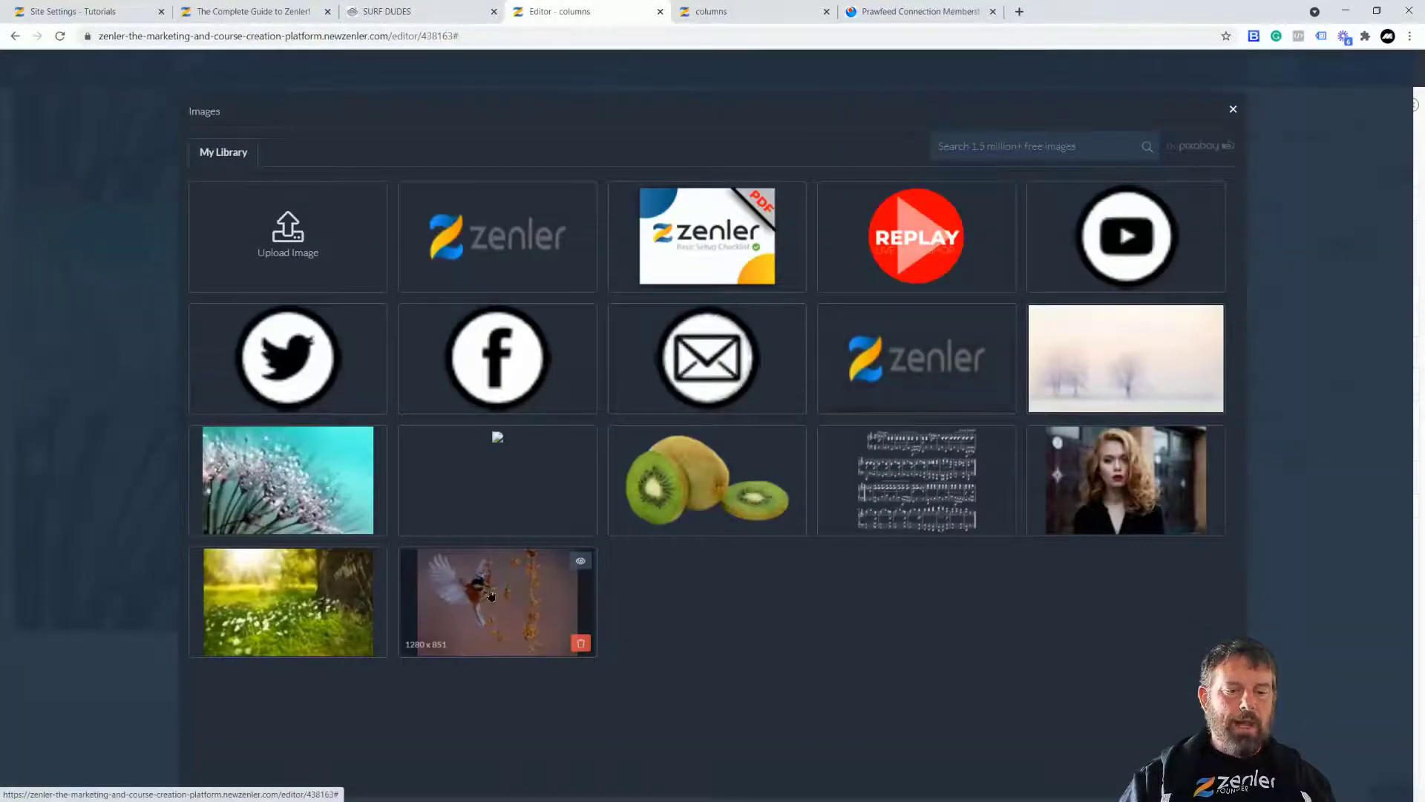
pyautogui.click(490, 595)
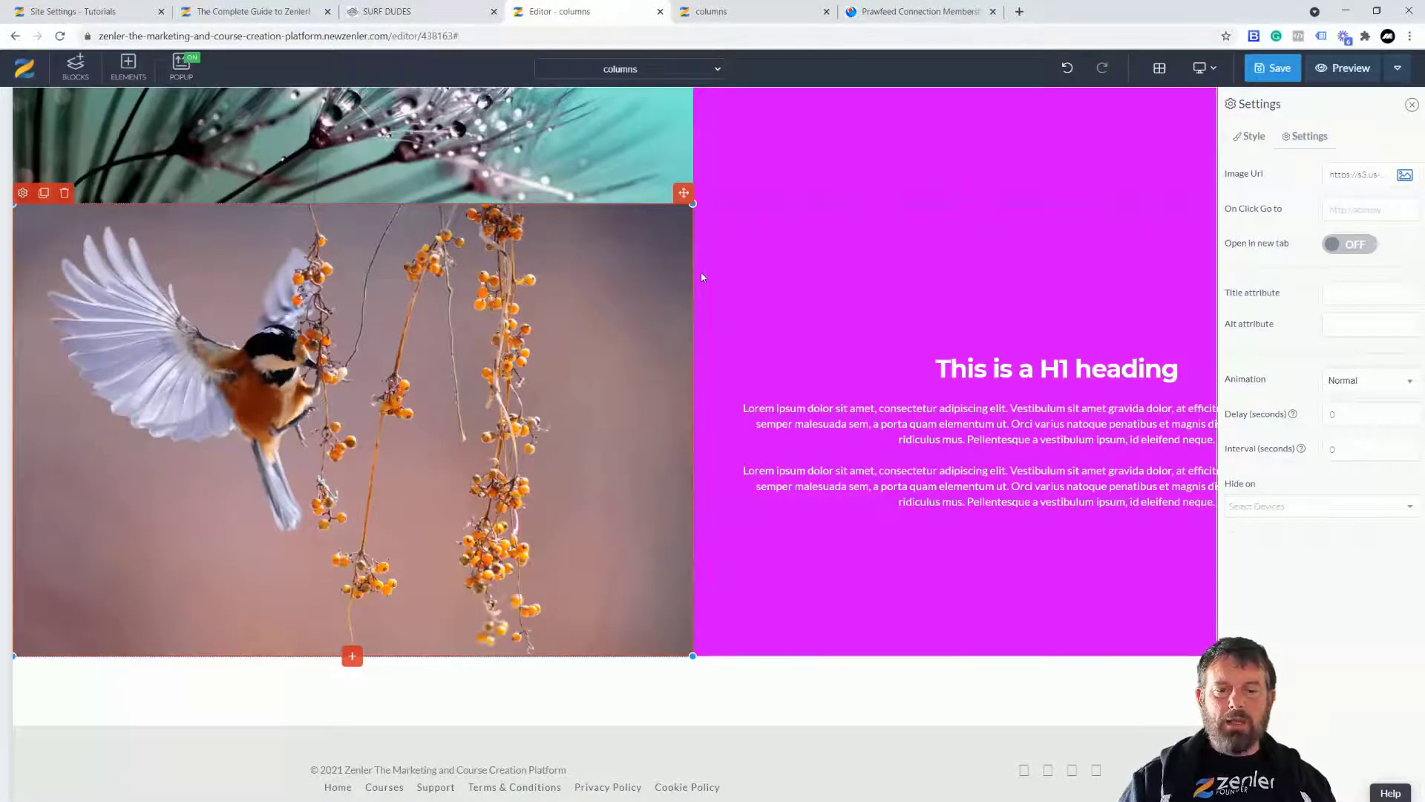
# Change the duplicated block's background color to orange.
pyautogui.click(702, 657)
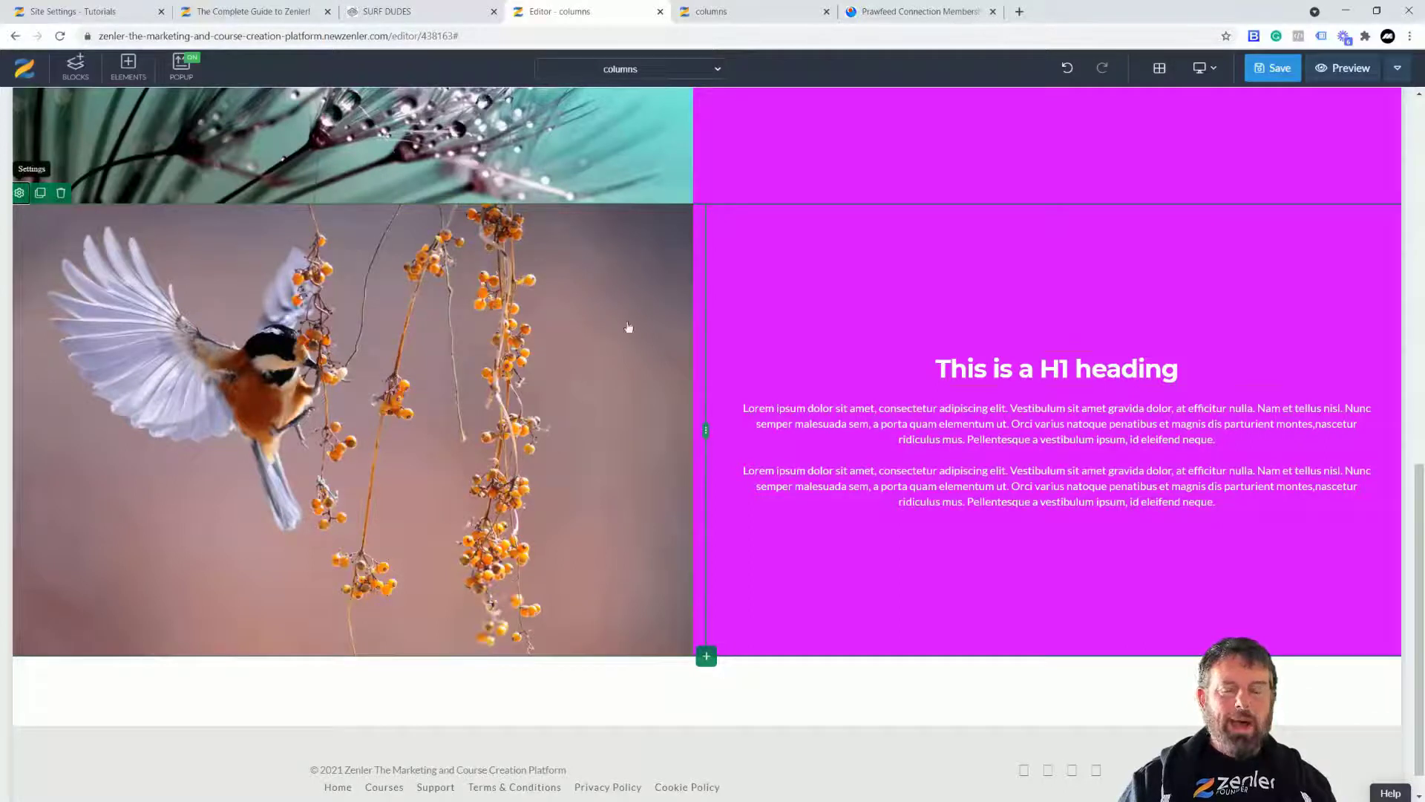
pyautogui.click(19, 193)
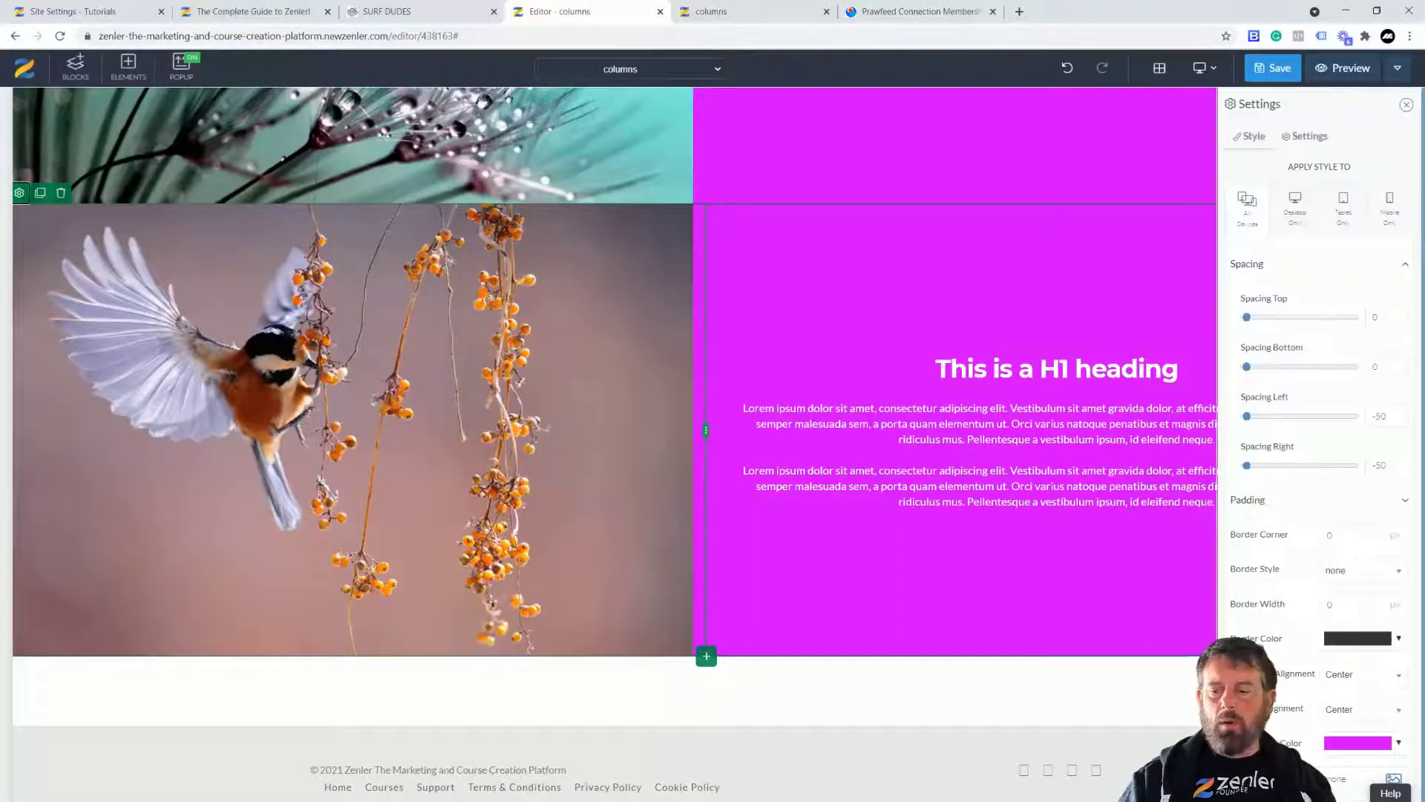
pyautogui.click(1399, 744)
pyautogui.click(1193, 609)
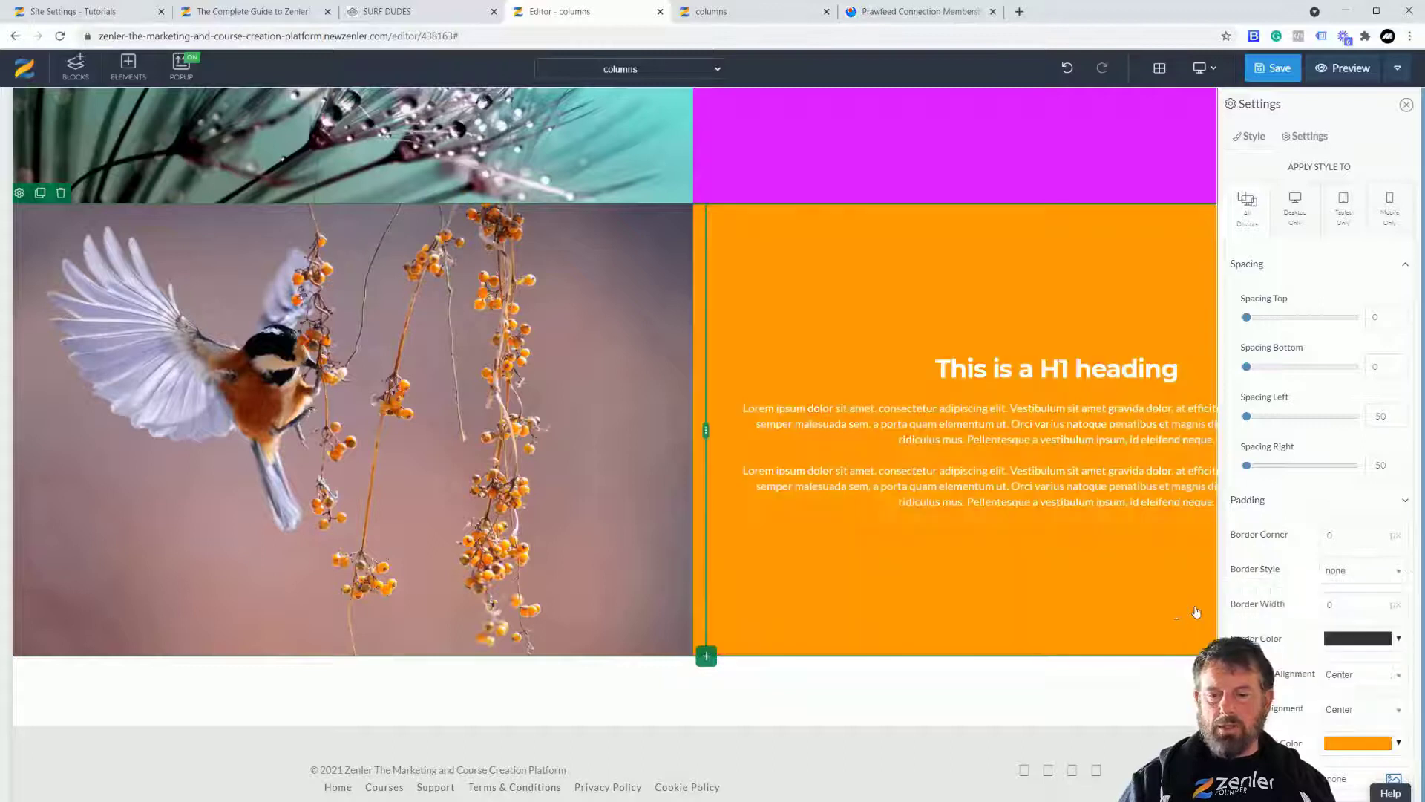
# Save the page and reload the preview to check the orange bird block beneath the magenta one.
pyautogui.click(1272, 68)
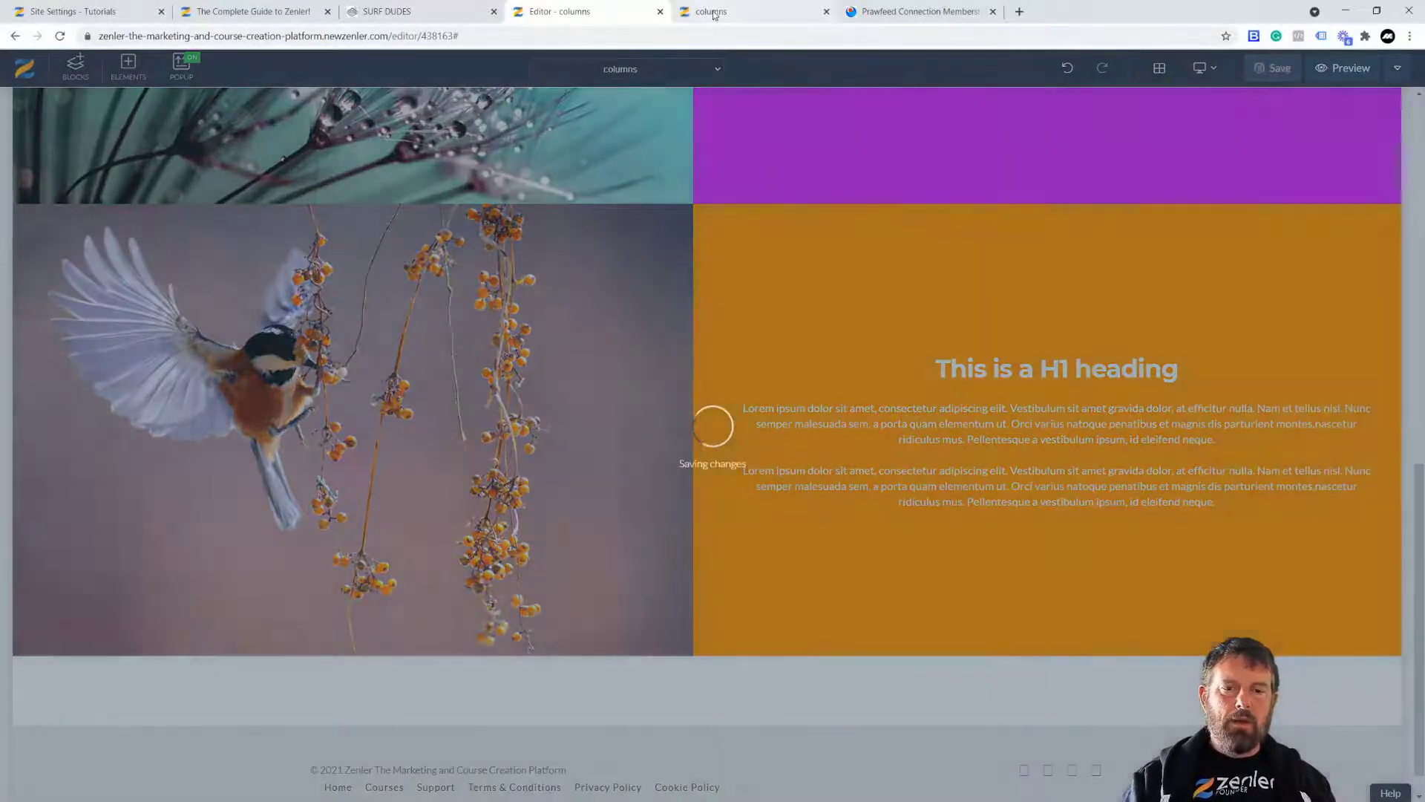
pyautogui.click(693, 13)
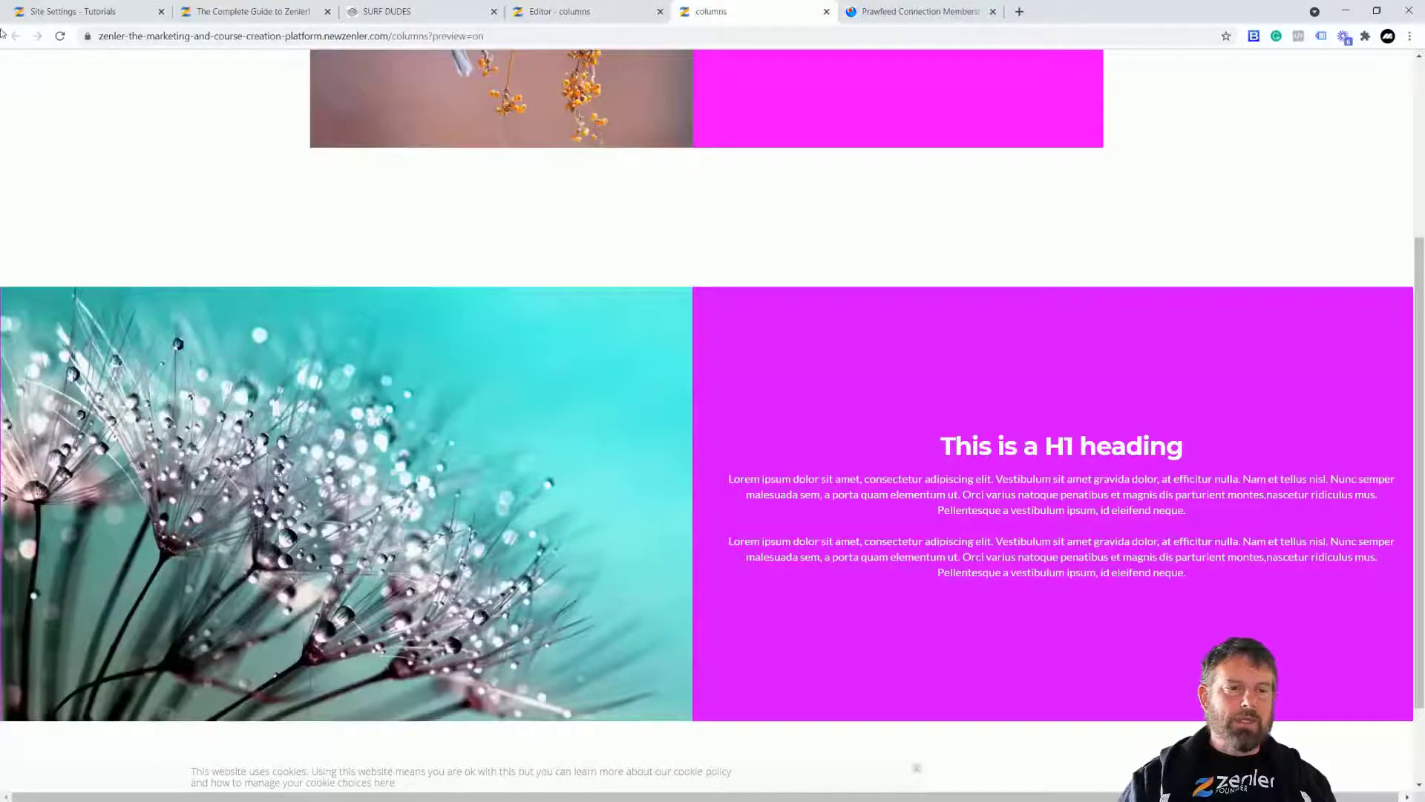
pyautogui.click(60, 36)
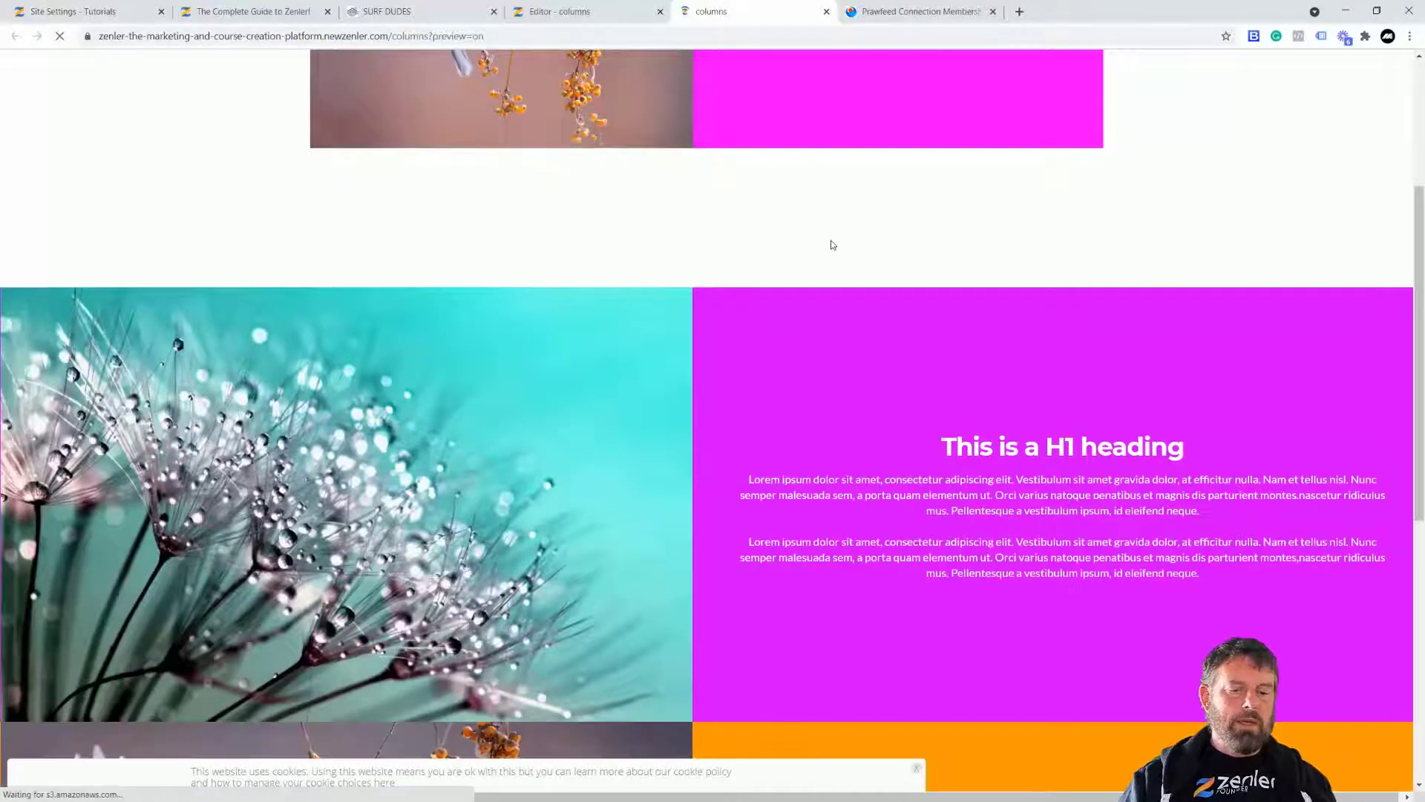
pyautogui.scroll(-5, 832, 245)
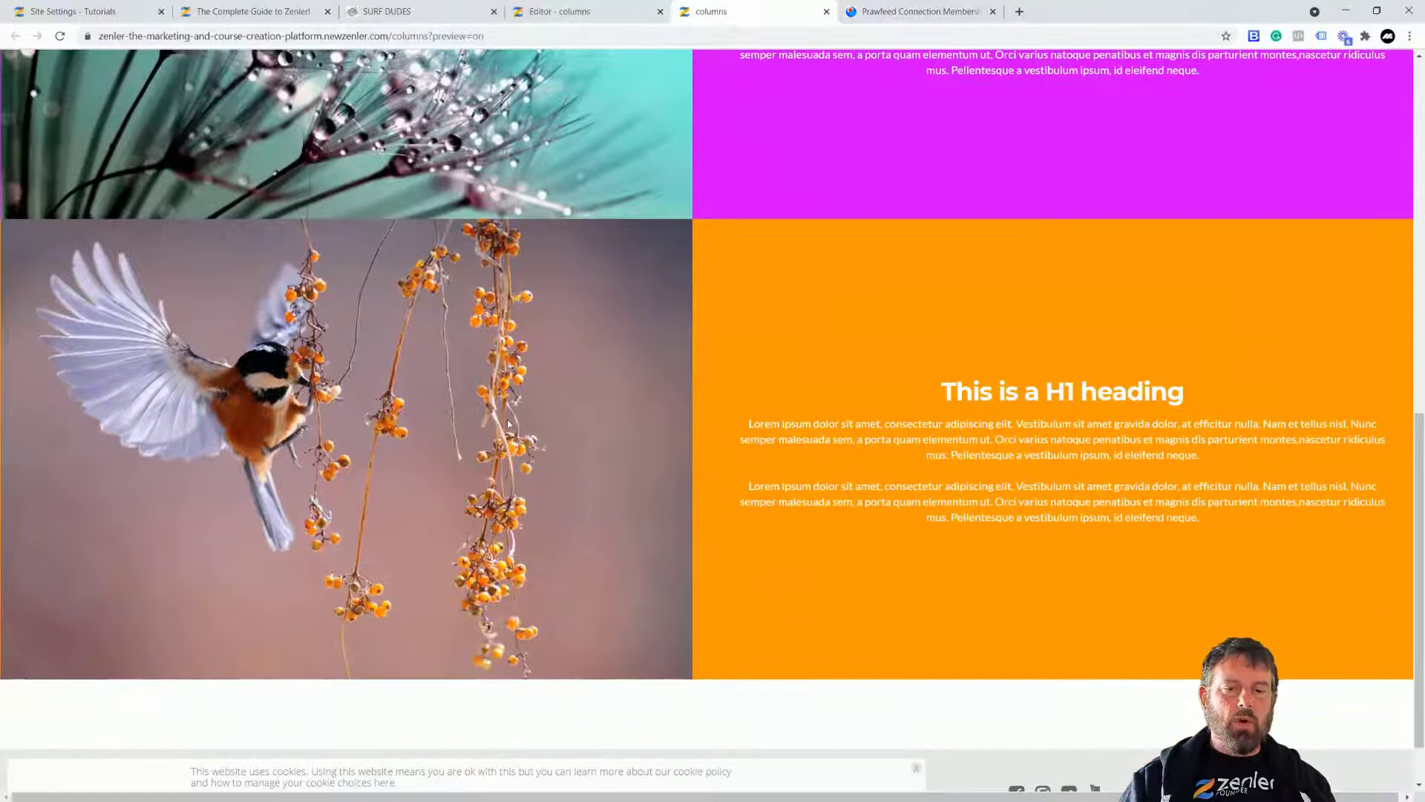
# Back in the editor, swap the orange block's columns: bird image into the right column, H1 heading and text into the left.
pyautogui.click(559, 13)
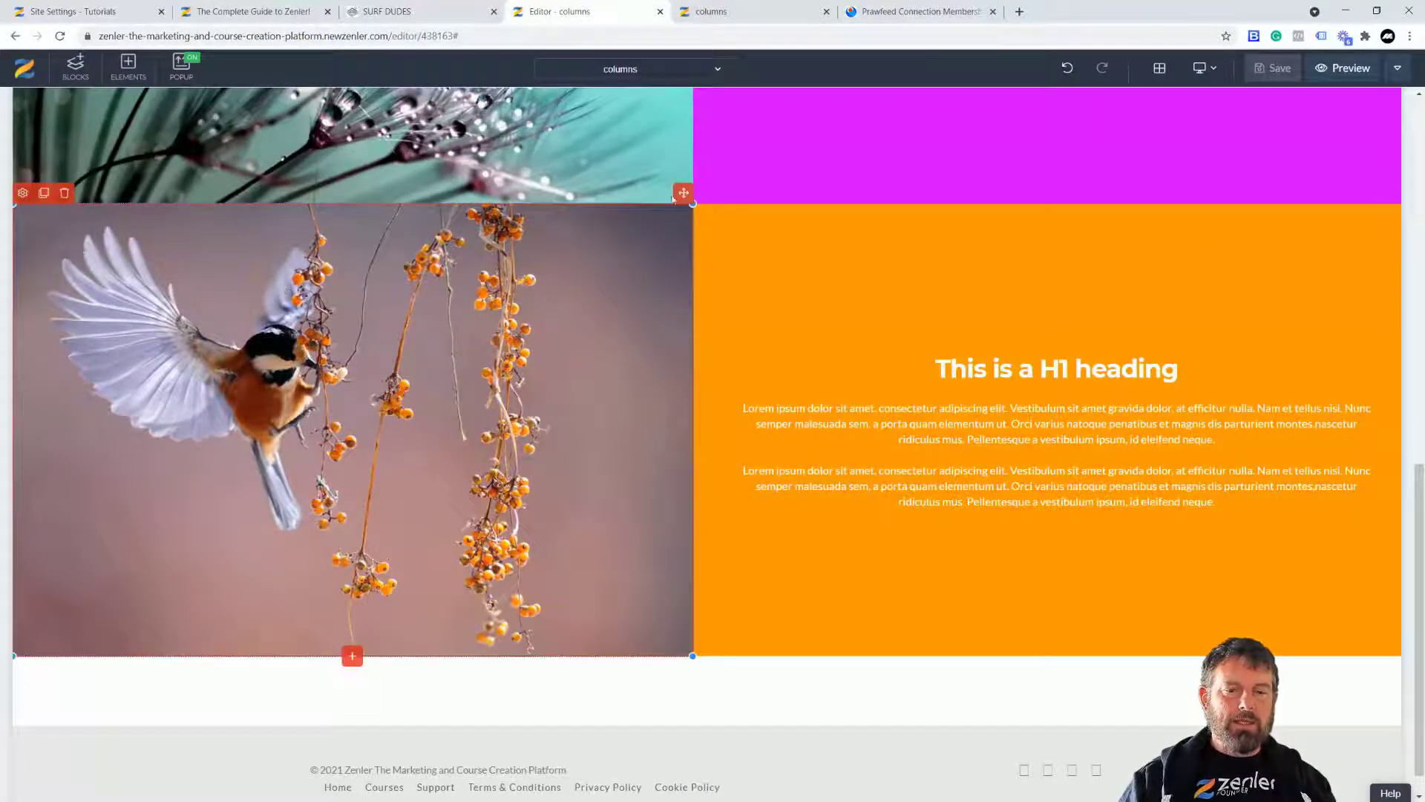
pyautogui.moveTo(681, 194); pyautogui.dragTo(898, 313)
pyautogui.moveTo(997, 354); pyautogui.dragTo(1006, 358)
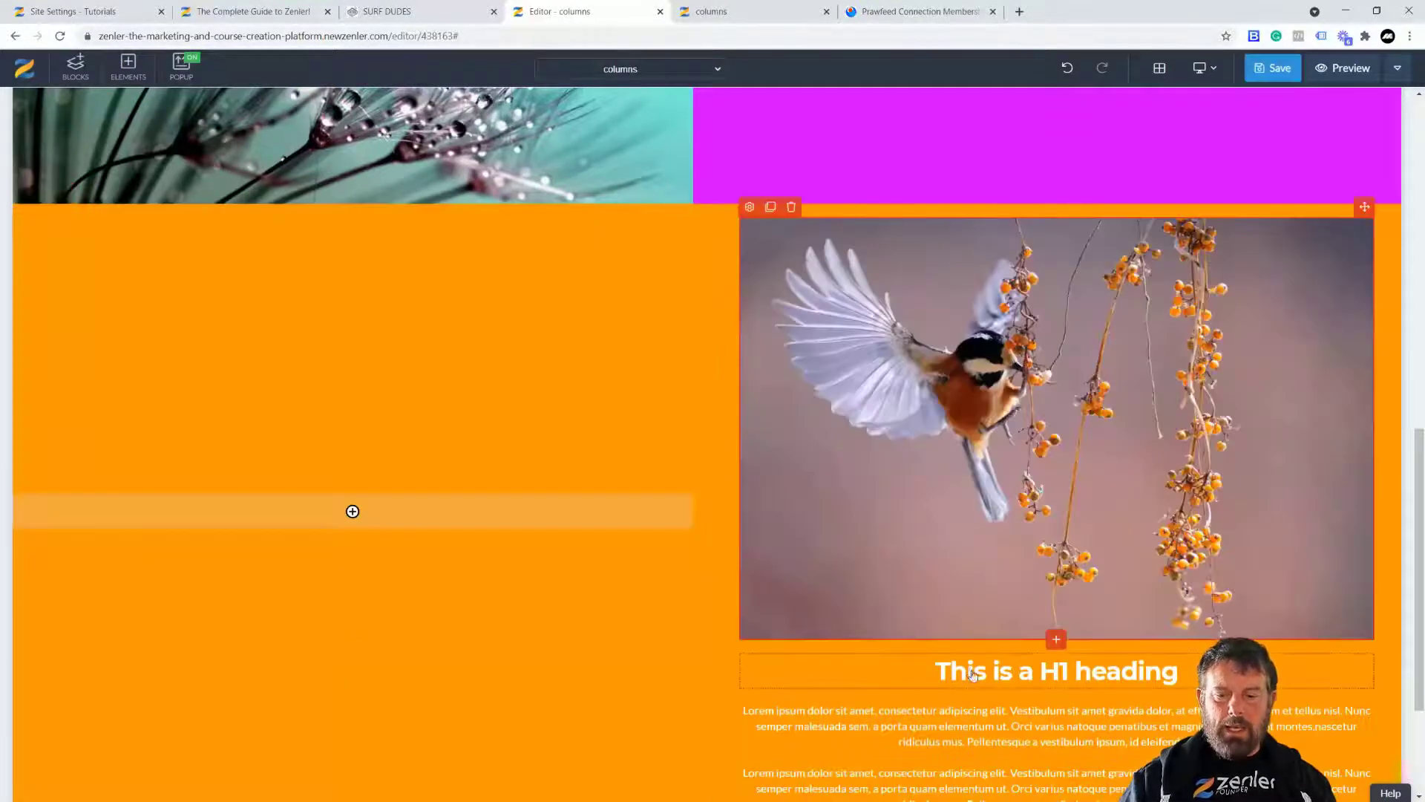
pyautogui.click(972, 674)
pyautogui.moveTo(1364, 643); pyautogui.dragTo(416, 511)
pyautogui.click(1000, 677)
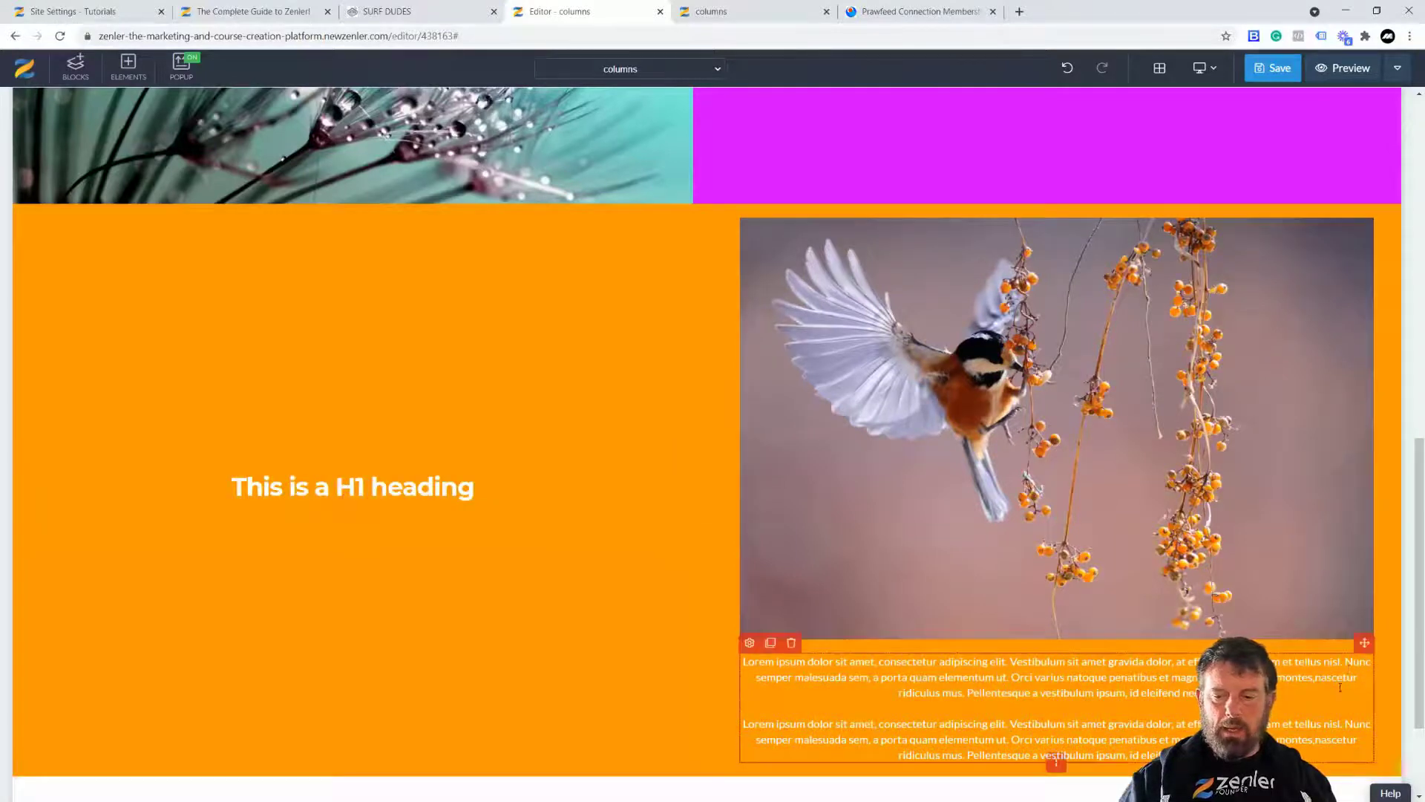
pyautogui.moveTo(1364, 643); pyautogui.dragTo(414, 496)
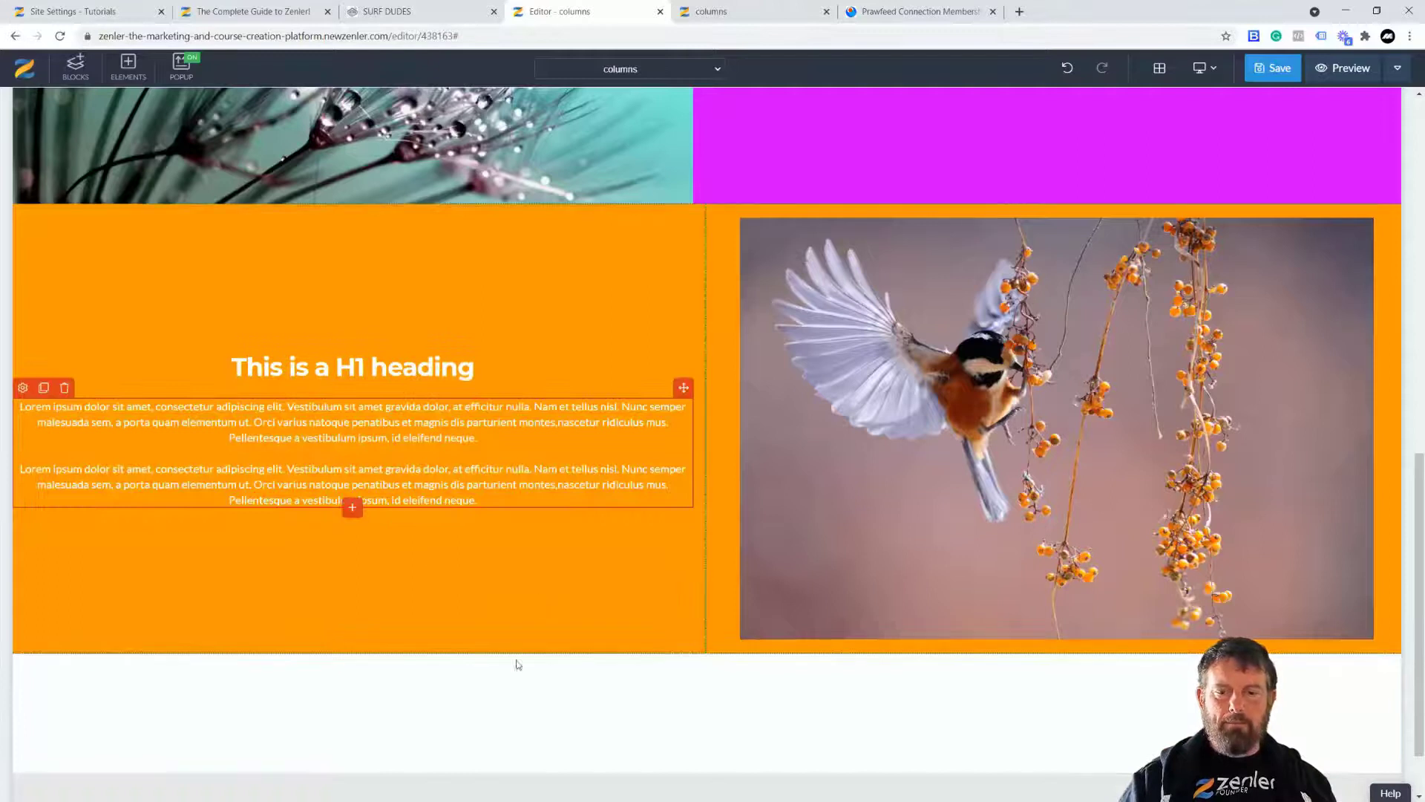
# Set the left spacing of the bird image's container to -20.
pyautogui.click(738, 588)
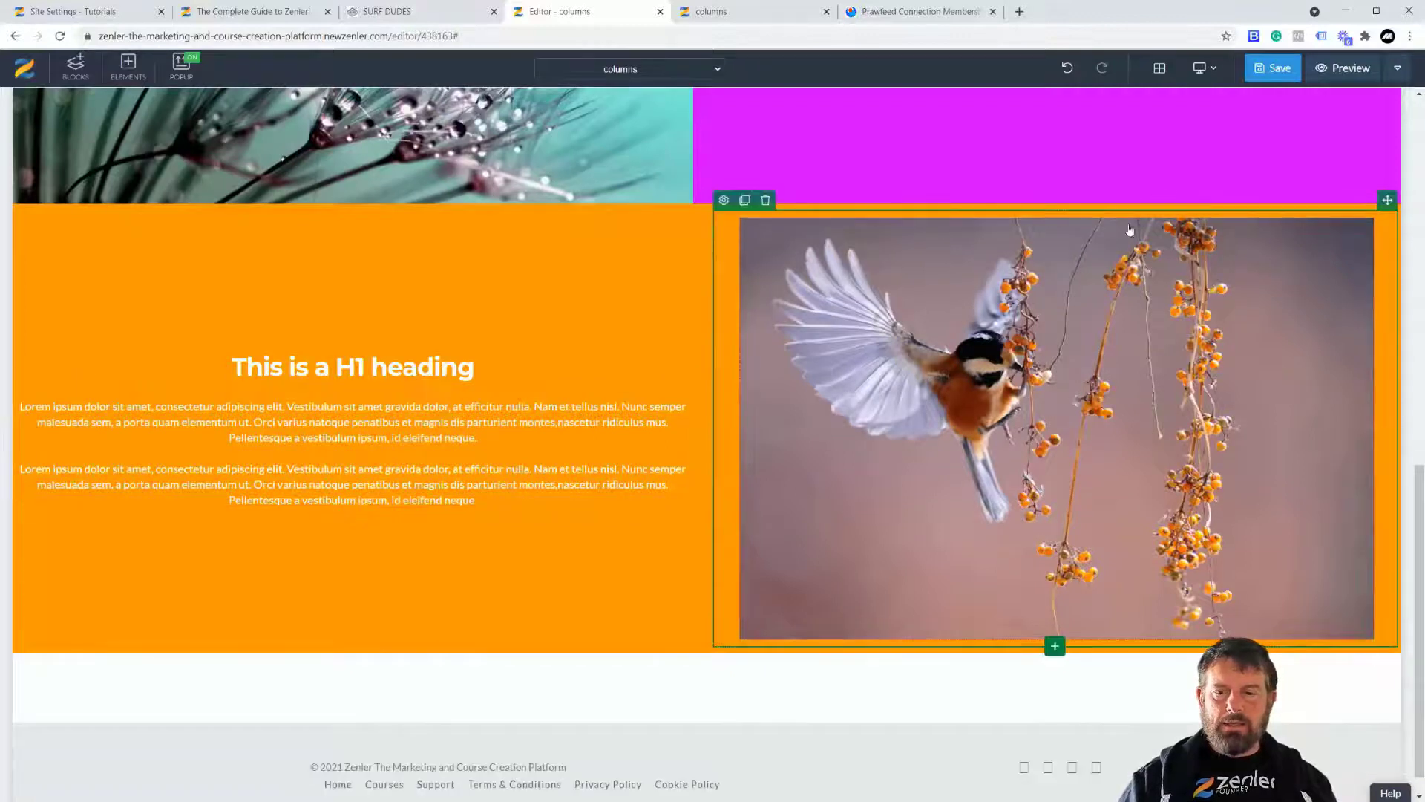
pyautogui.click(724, 201)
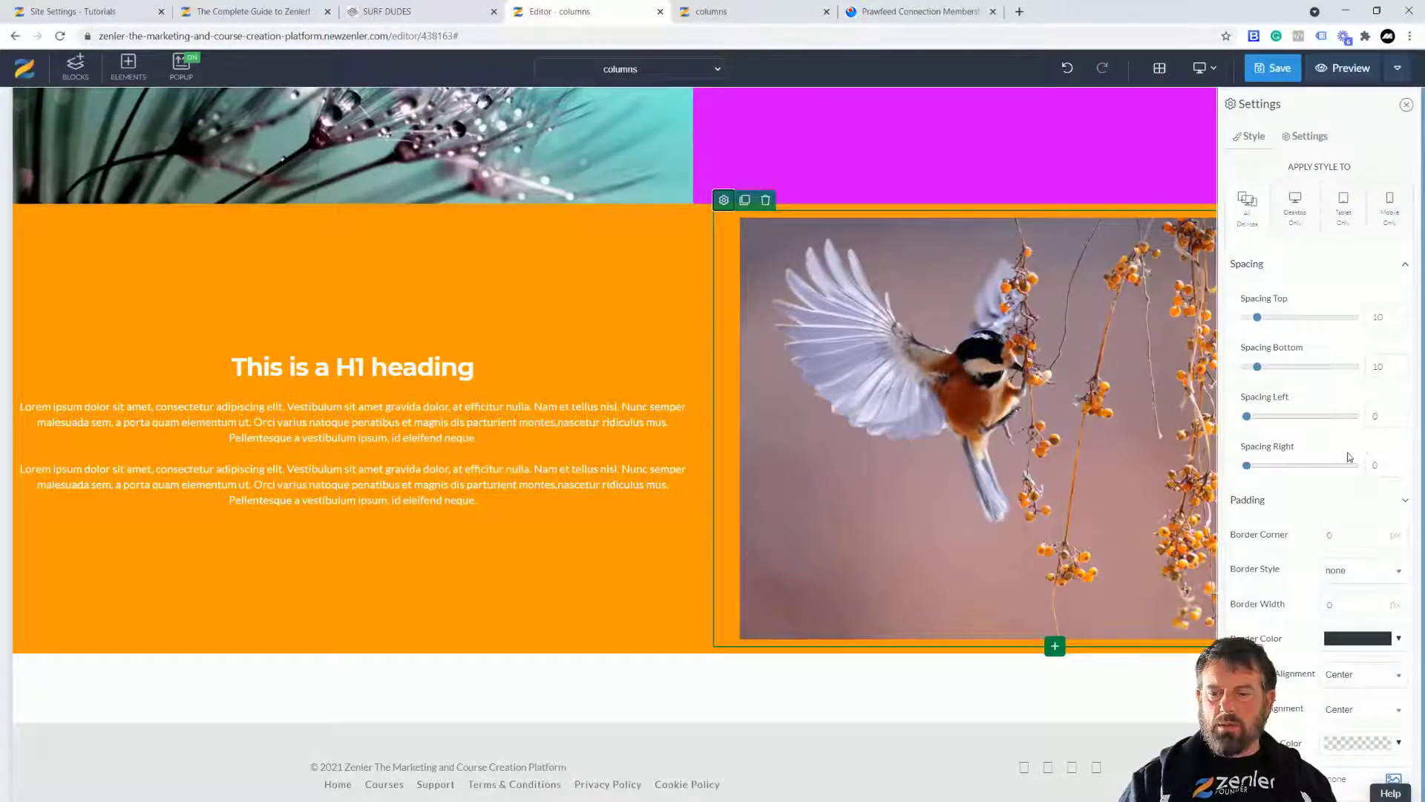
pyautogui.doubleClick(1364, 420)
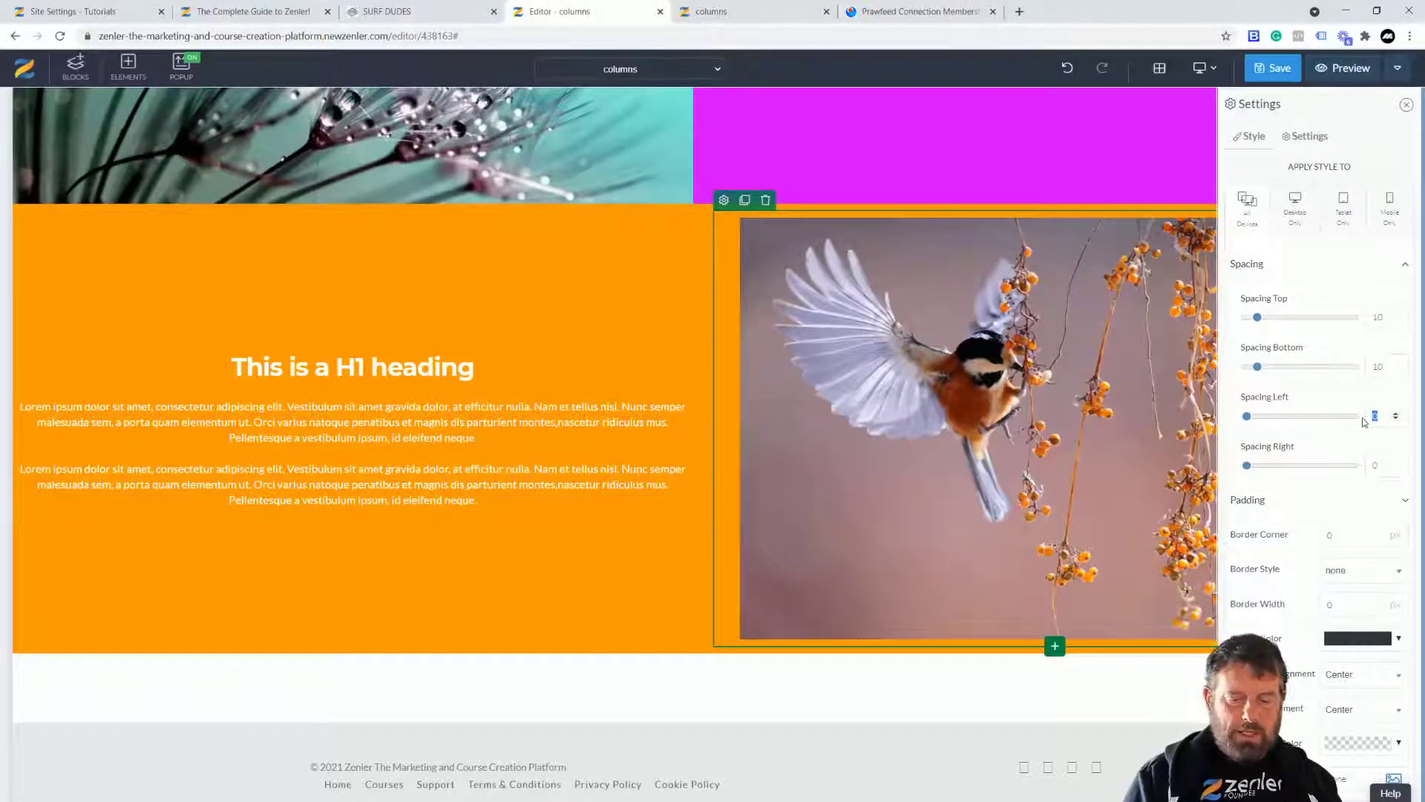
pyautogui.write('-20')
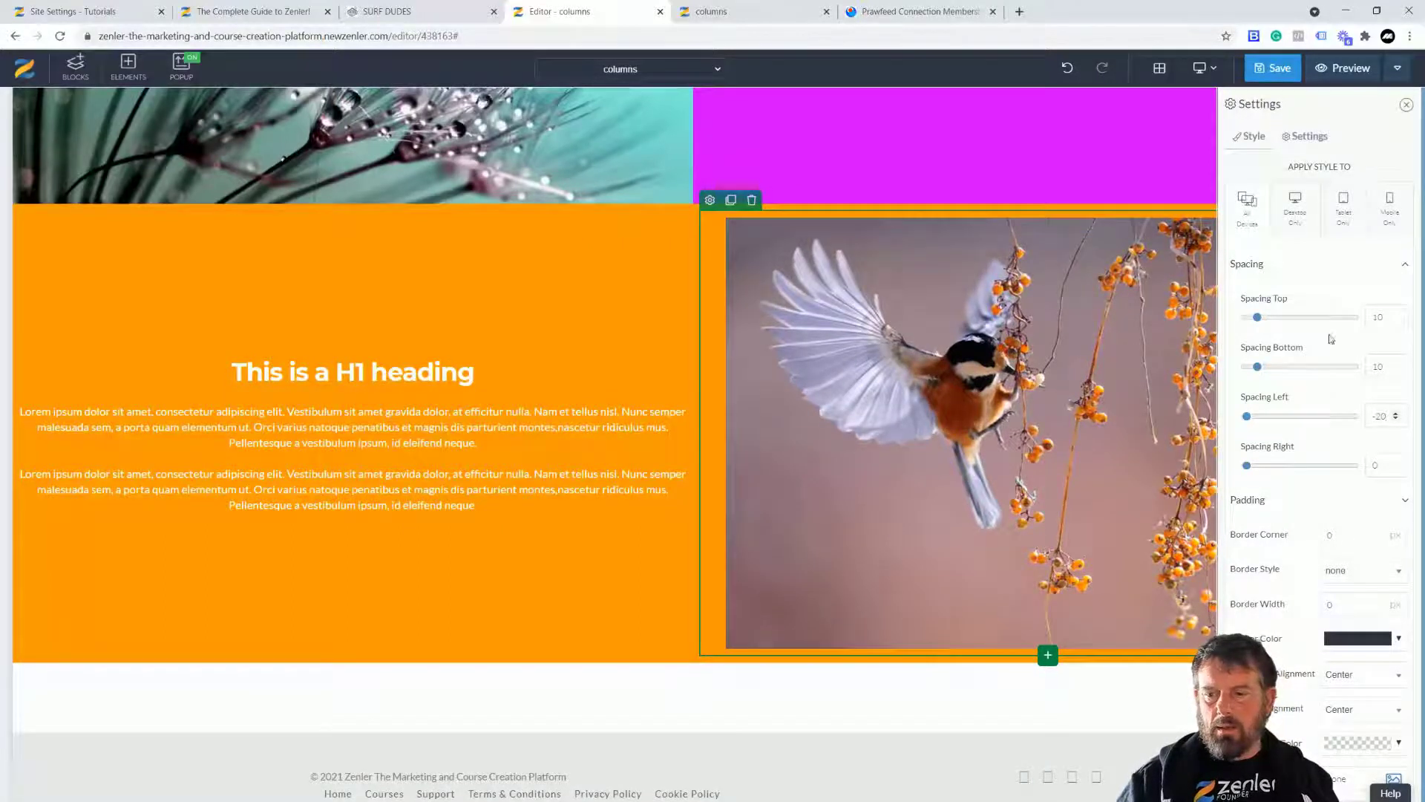
# Set the bird image container's bottom spacing and top spacing to -10 each.
pyautogui.click(1377, 317)
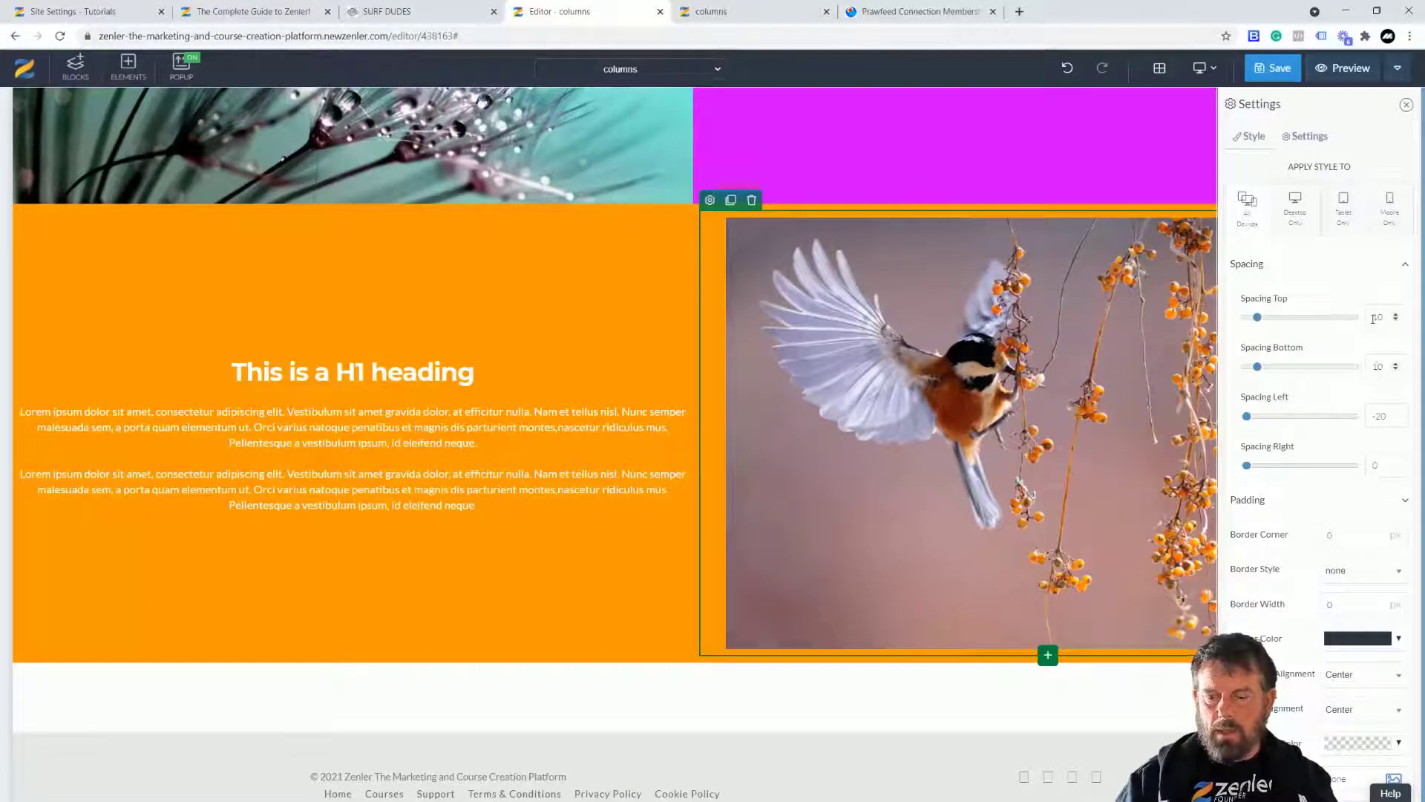
pyautogui.click(1387, 365)
pyautogui.press('BackSpace')
pyautogui.moveTo(1387, 365); pyautogui.dragTo(1366, 368)
pyautogui.write('-10')
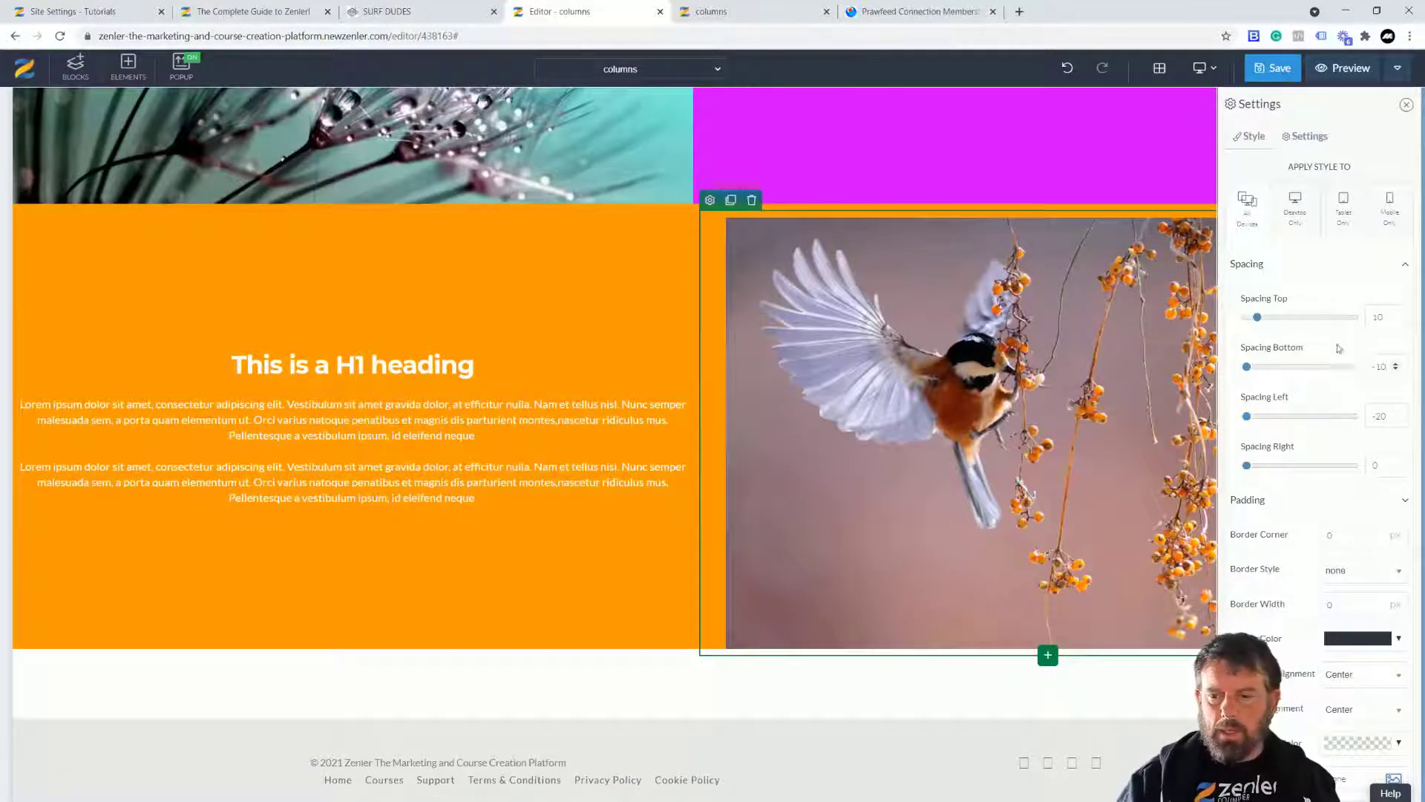
pyautogui.moveTo(1384, 317); pyautogui.dragTo(1362, 321)
pyautogui.write('-10')
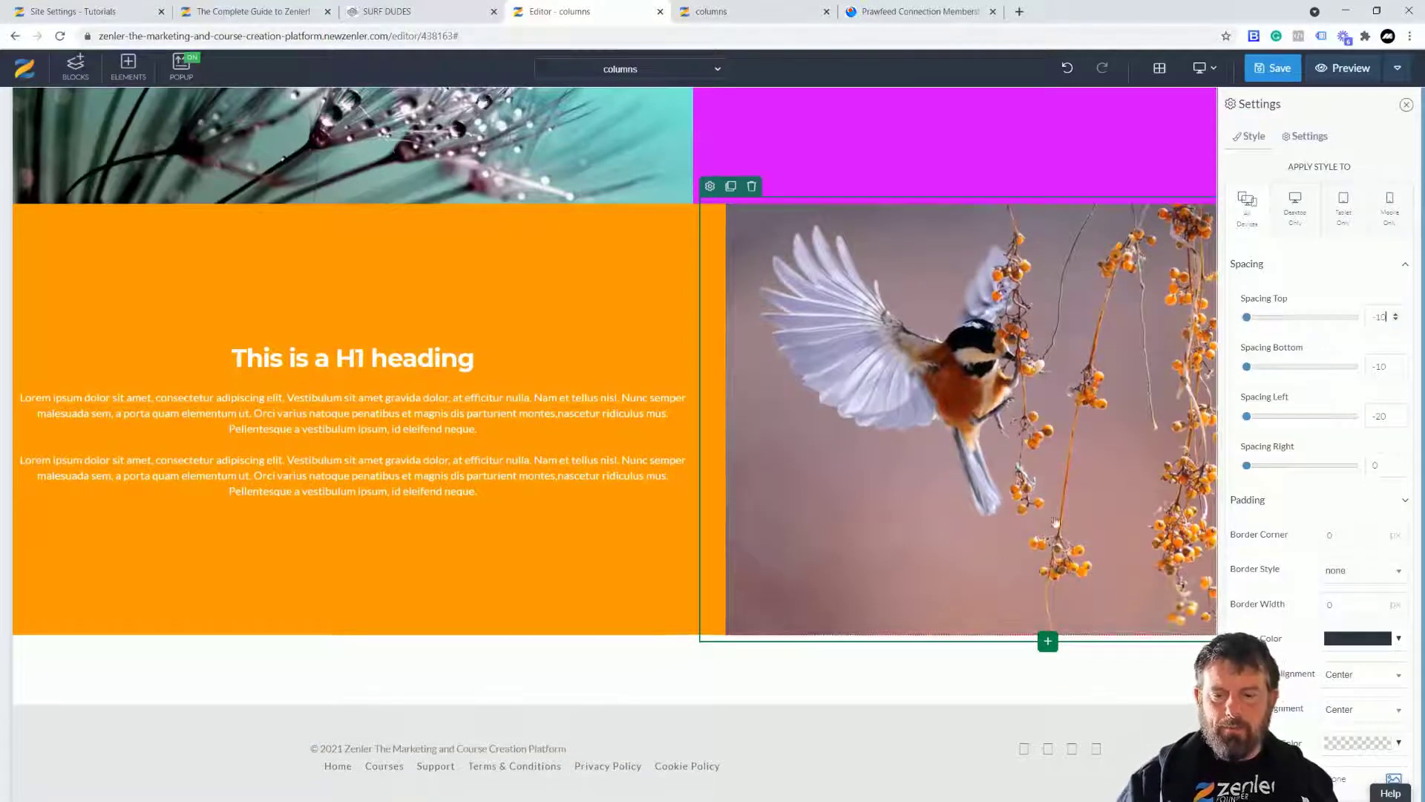
pyautogui.click(680, 685)
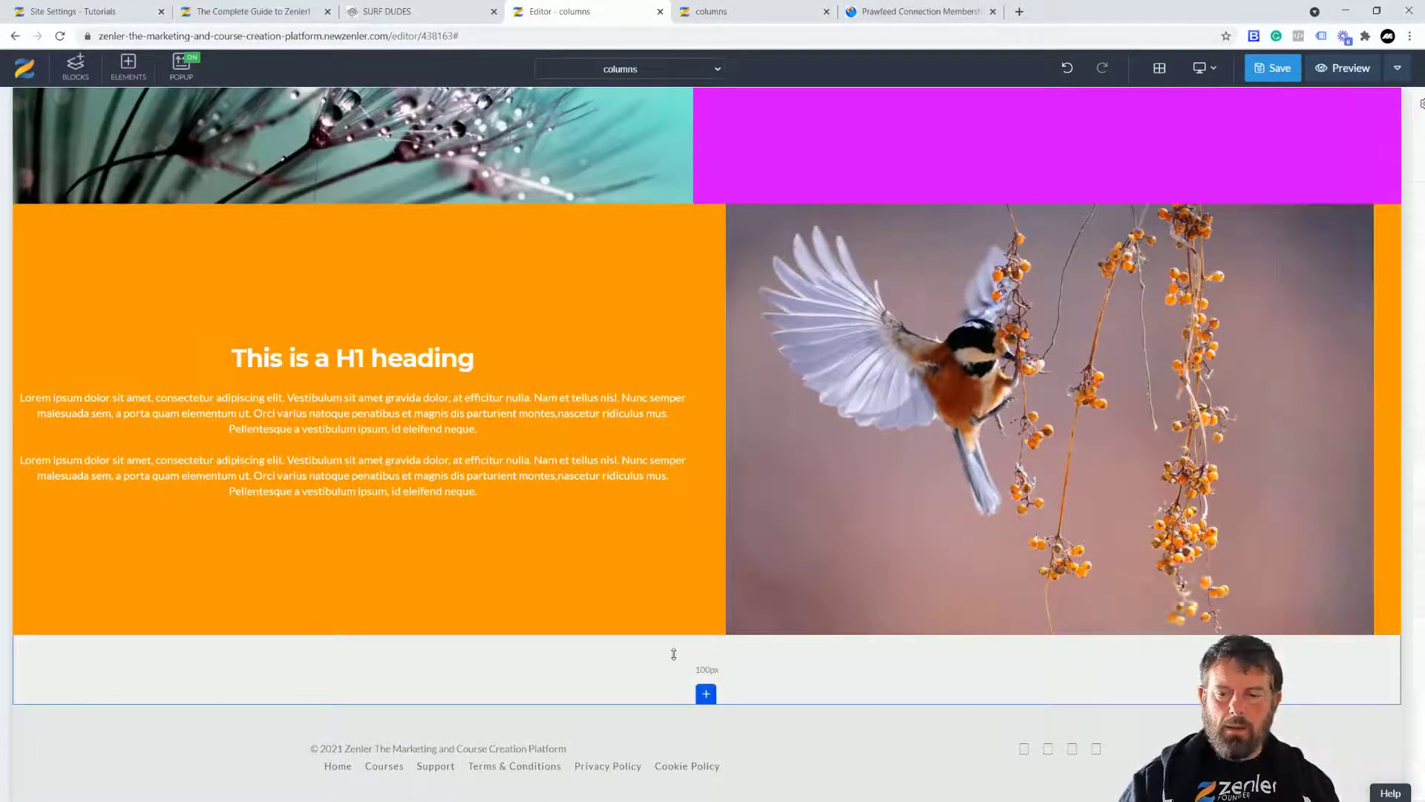
# Set the horizontal alignment of the bird image's container to Right.
pyautogui.click(810, 606)
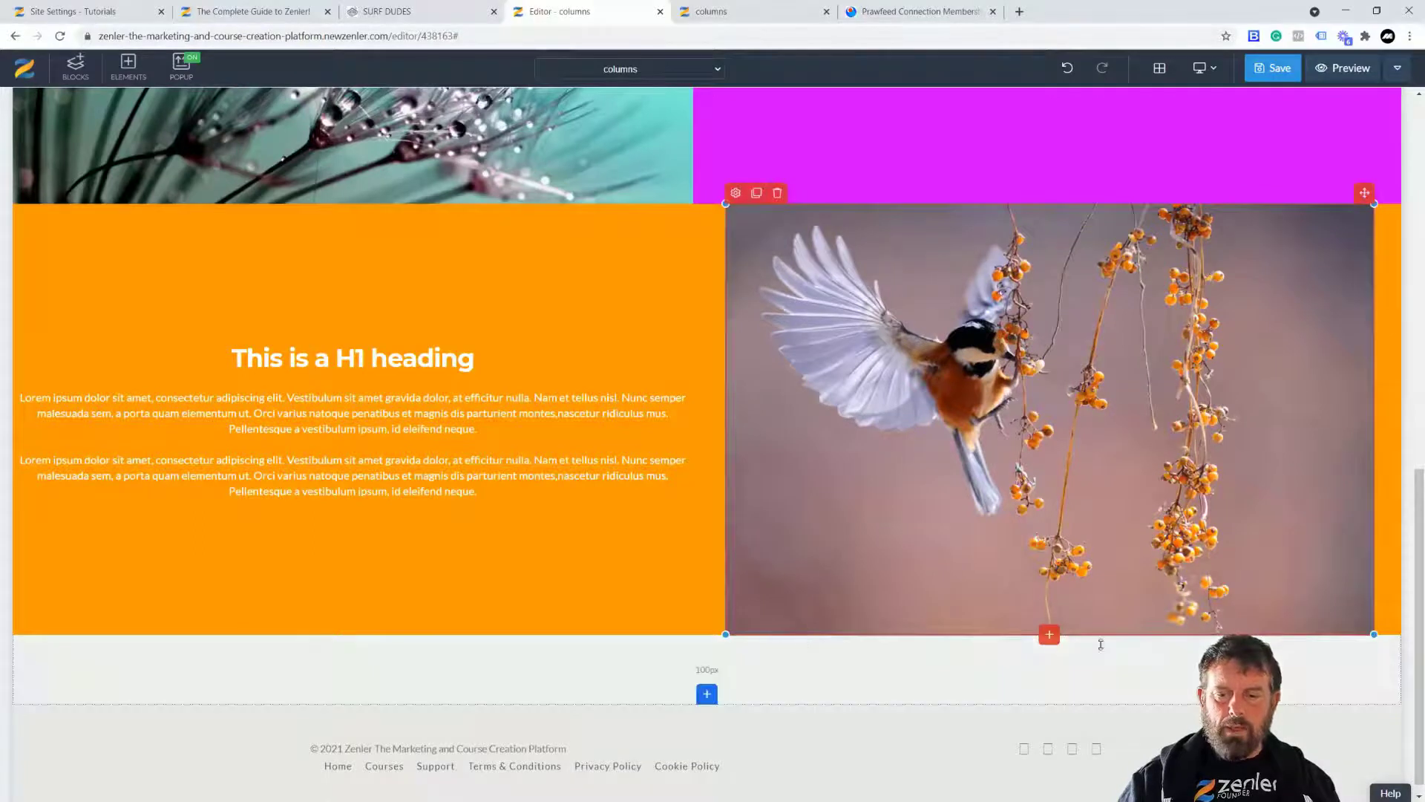
pyautogui.click(1389, 618)
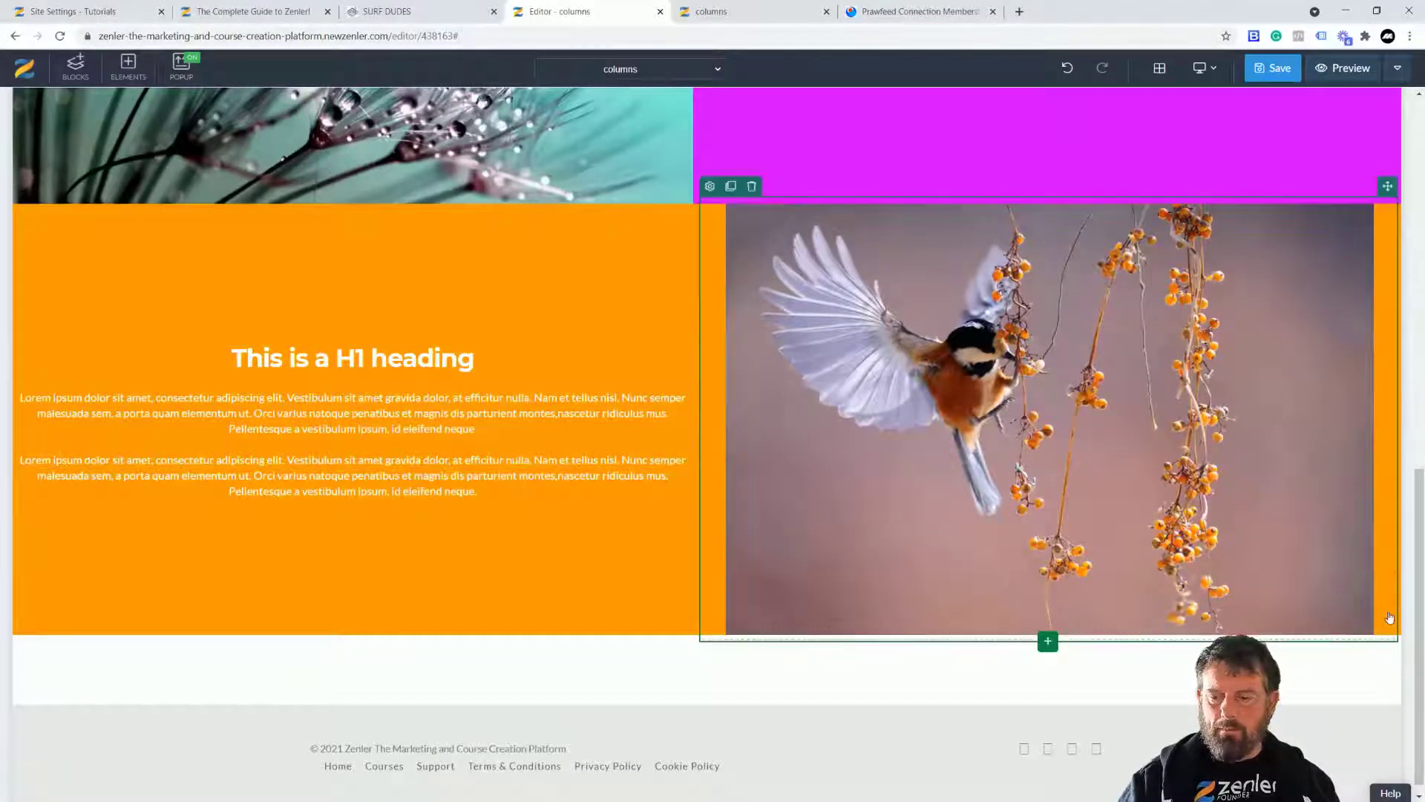
pyautogui.click(710, 186)
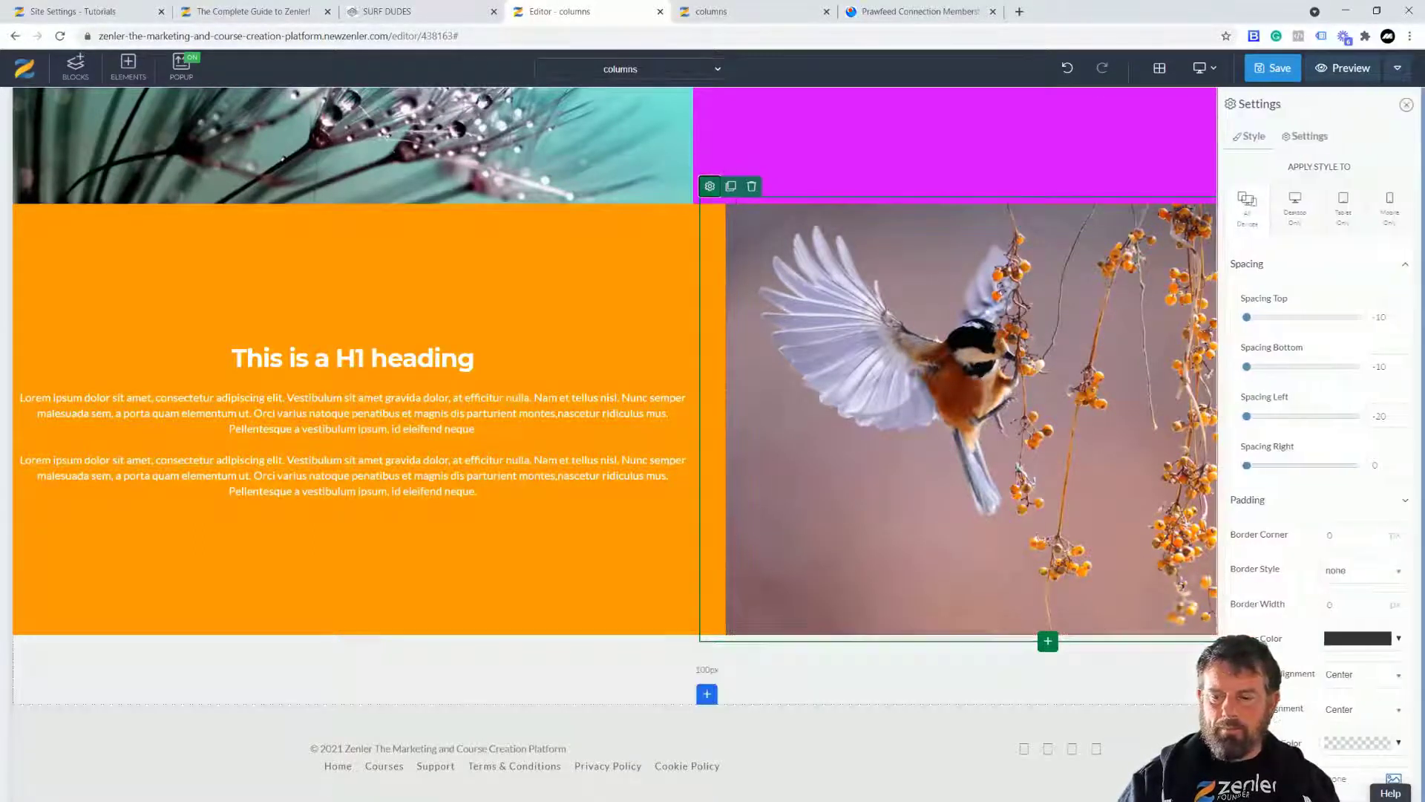
pyautogui.click(1399, 679)
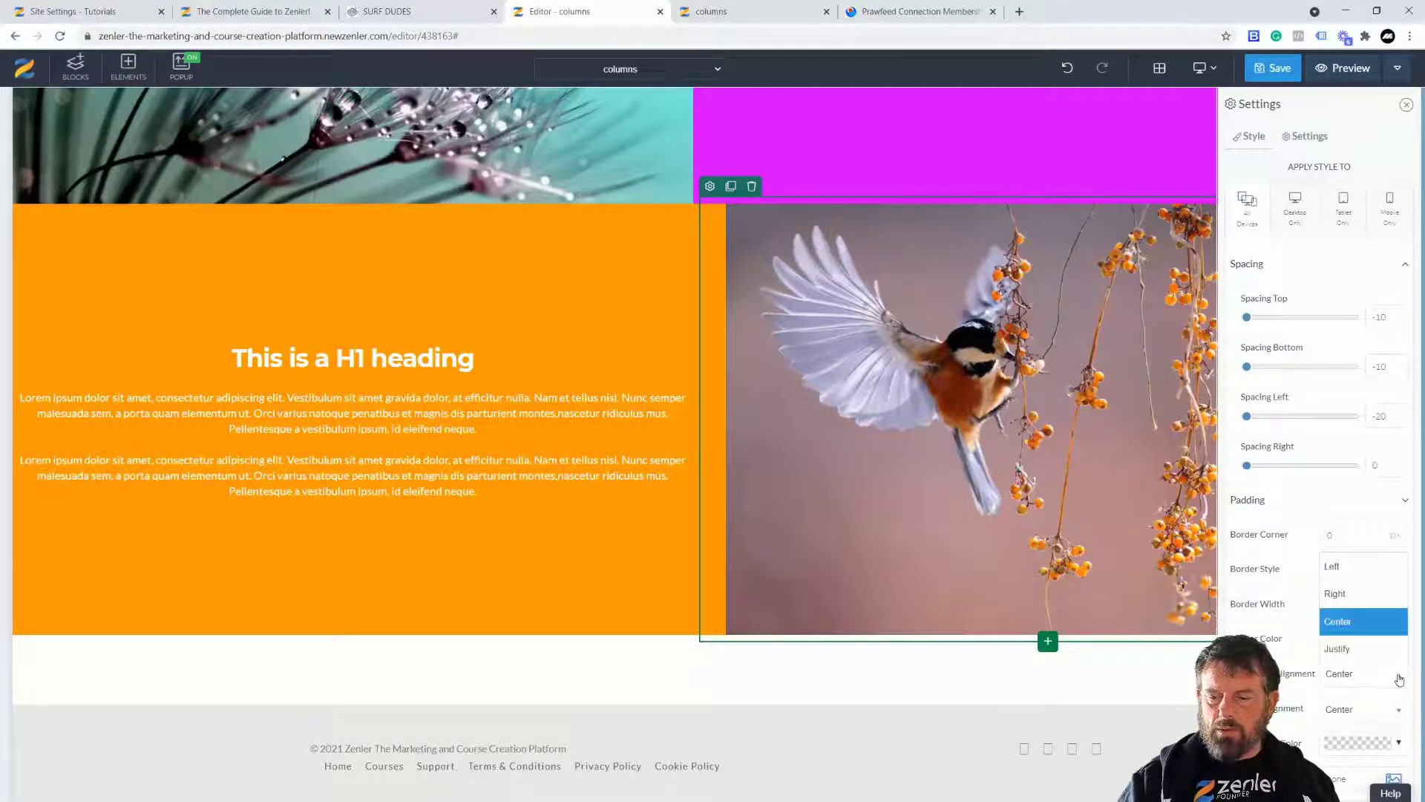
pyautogui.click(1328, 598)
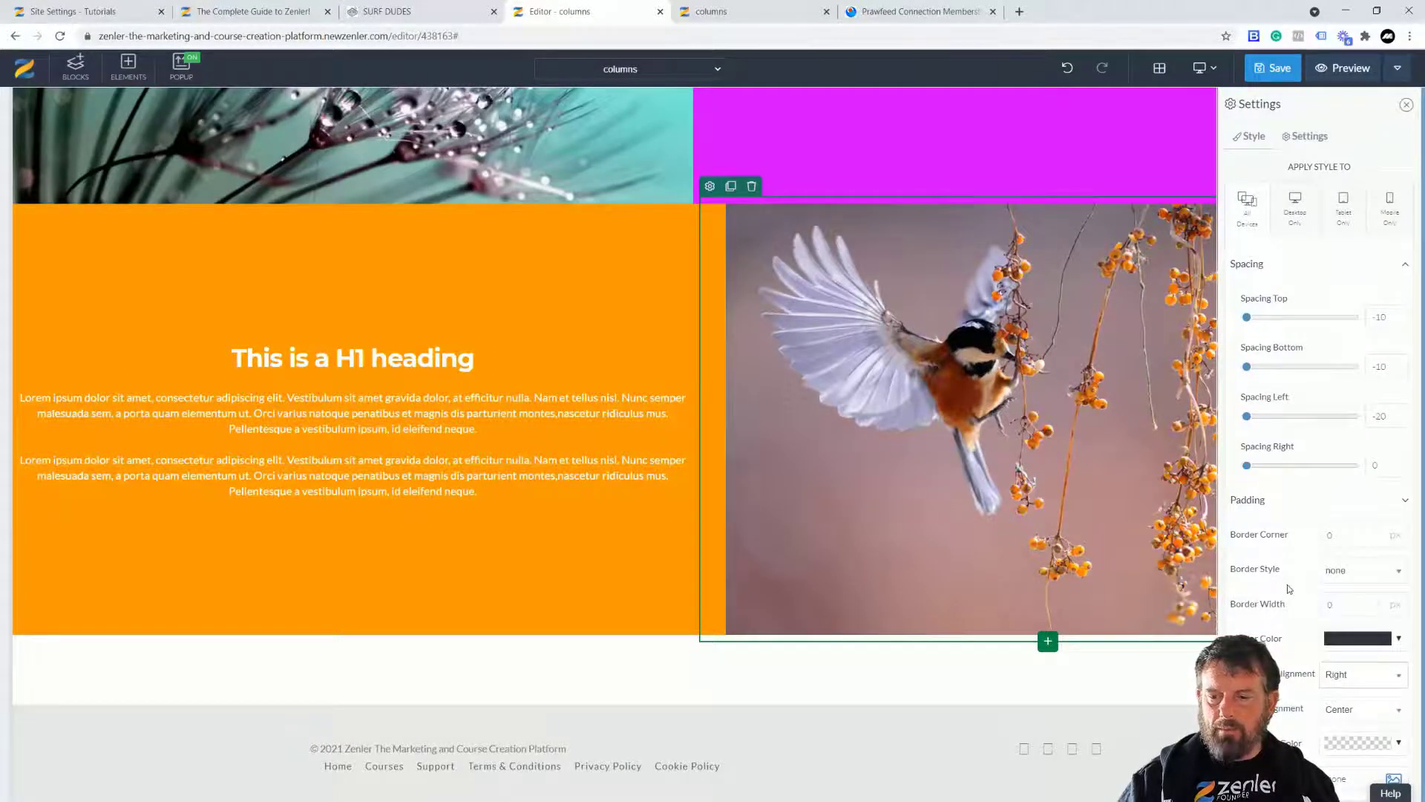
# Set the bird image container's left spacing to 0 and its right spacing to -20.
pyautogui.moveTo(1385, 416); pyautogui.dragTo(1376, 416)
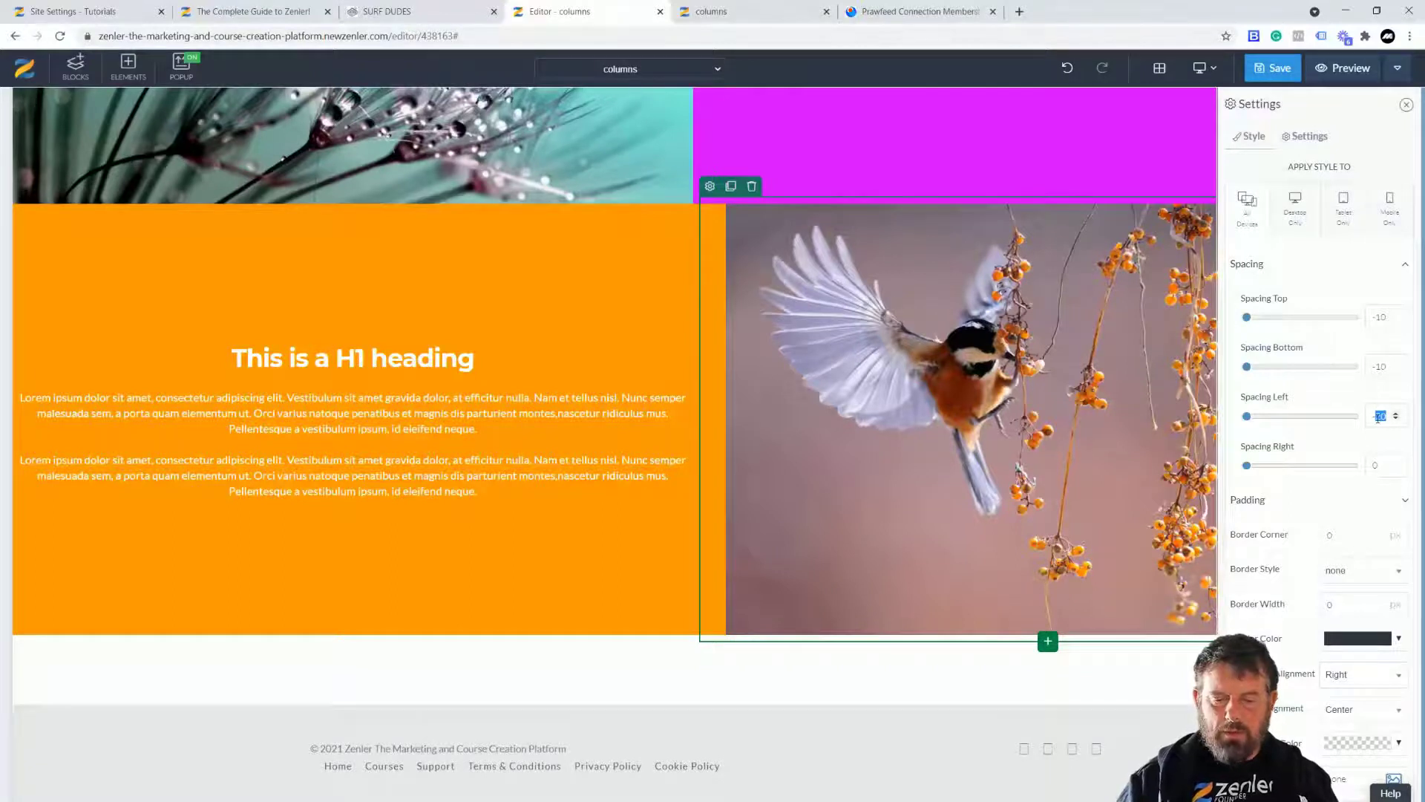
pyautogui.write('0')
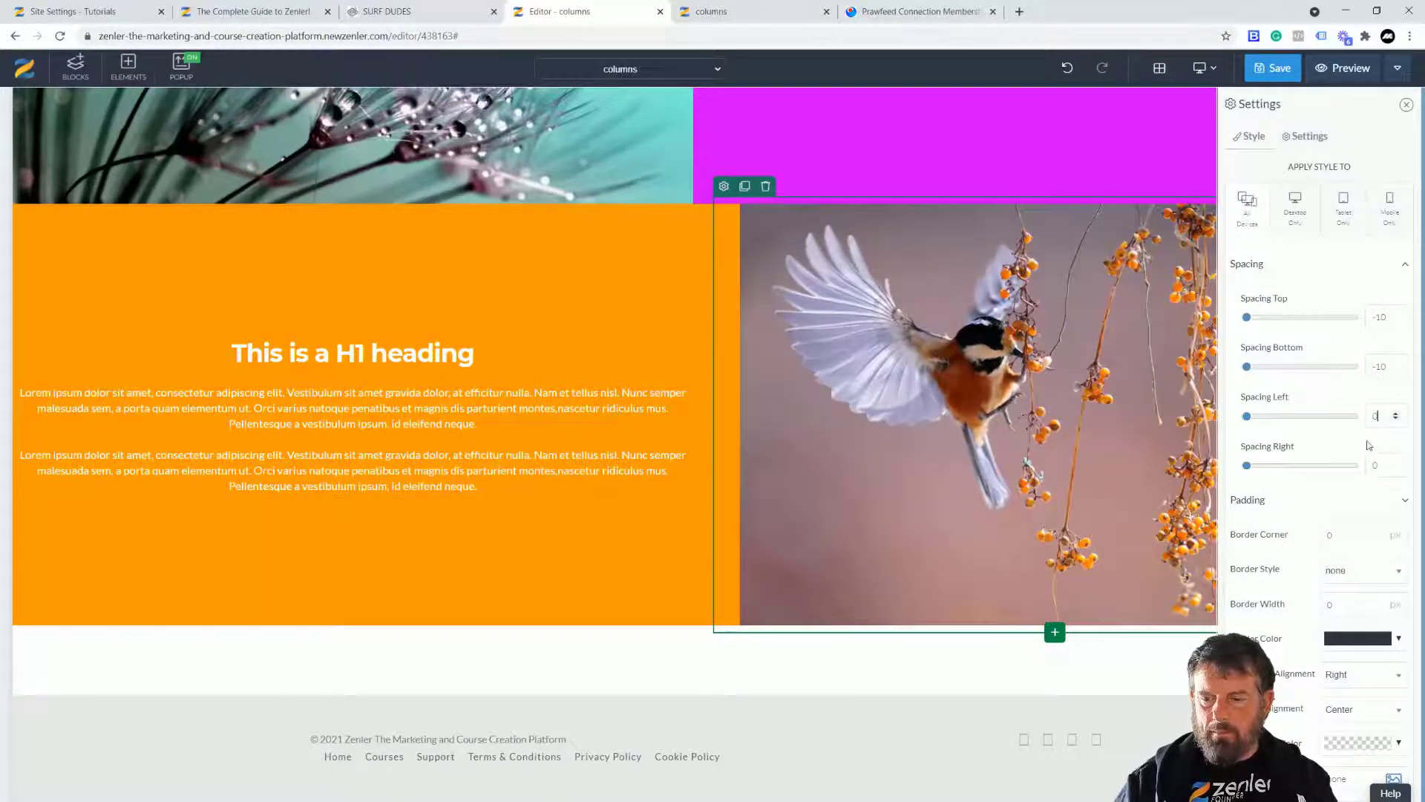
pyautogui.moveTo(1385, 465); pyautogui.dragTo(1355, 469)
pyautogui.write('-20')
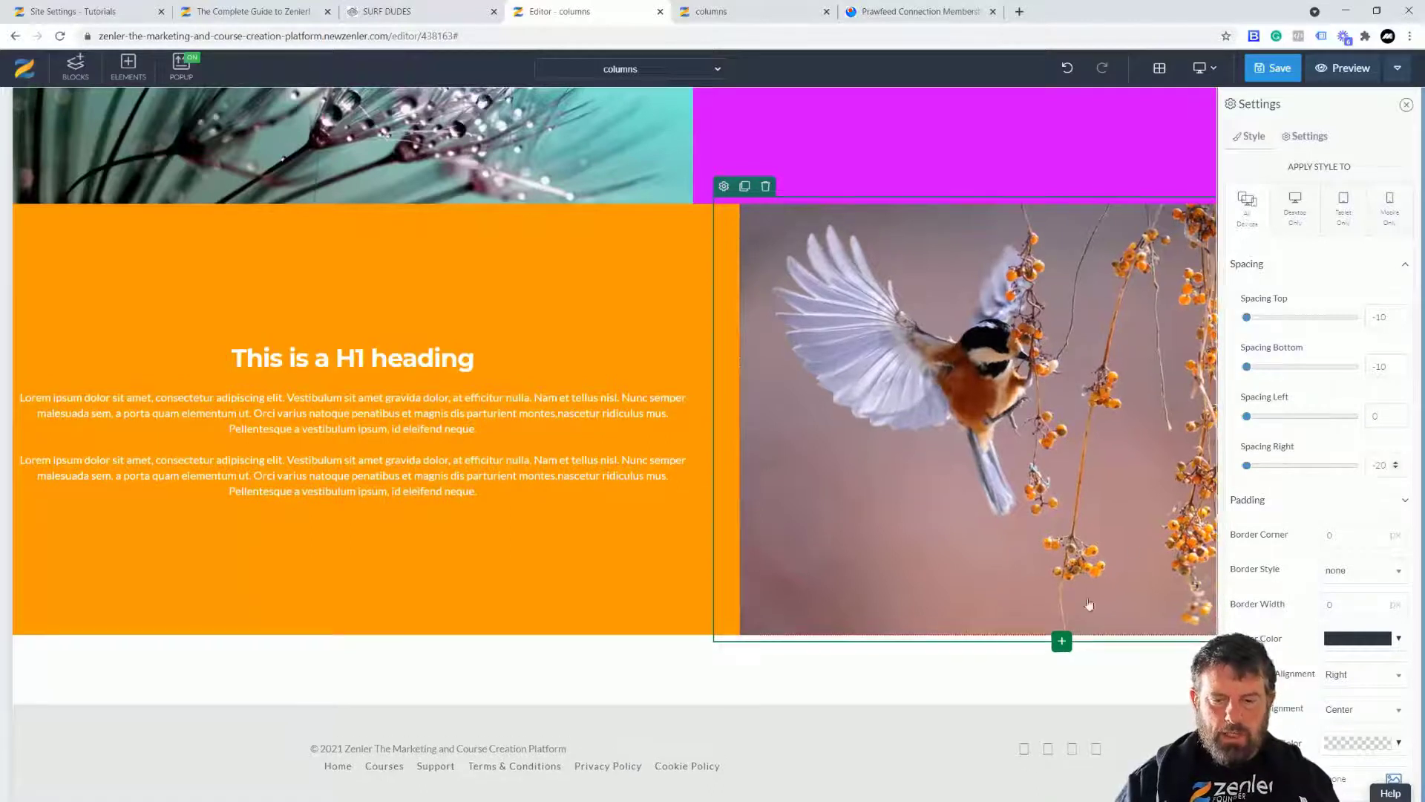
pyautogui.click(1025, 674)
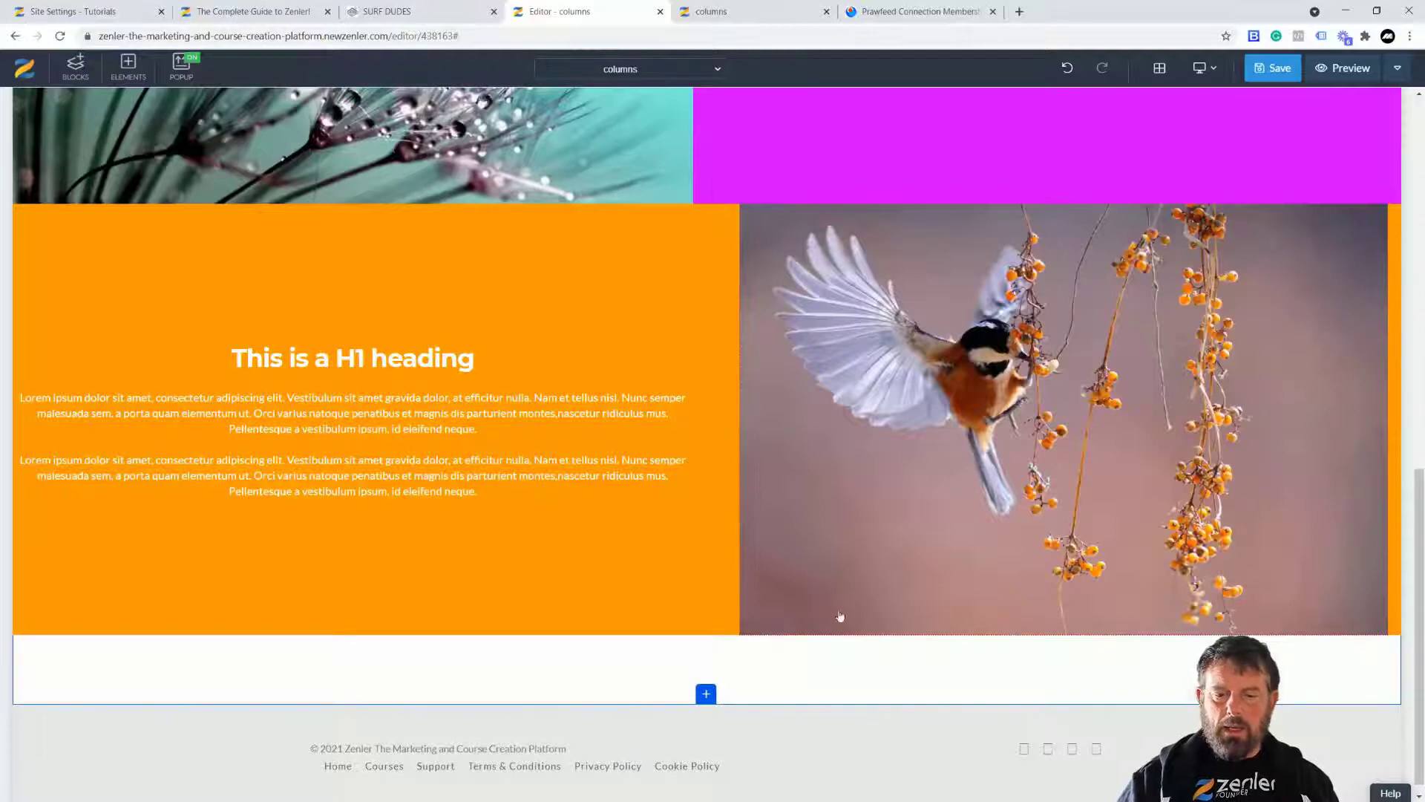
# Make the container's right spacing more negative so the bird image reaches the orange block's outer edge, and save the page.
pyautogui.moveTo(1393, 605)
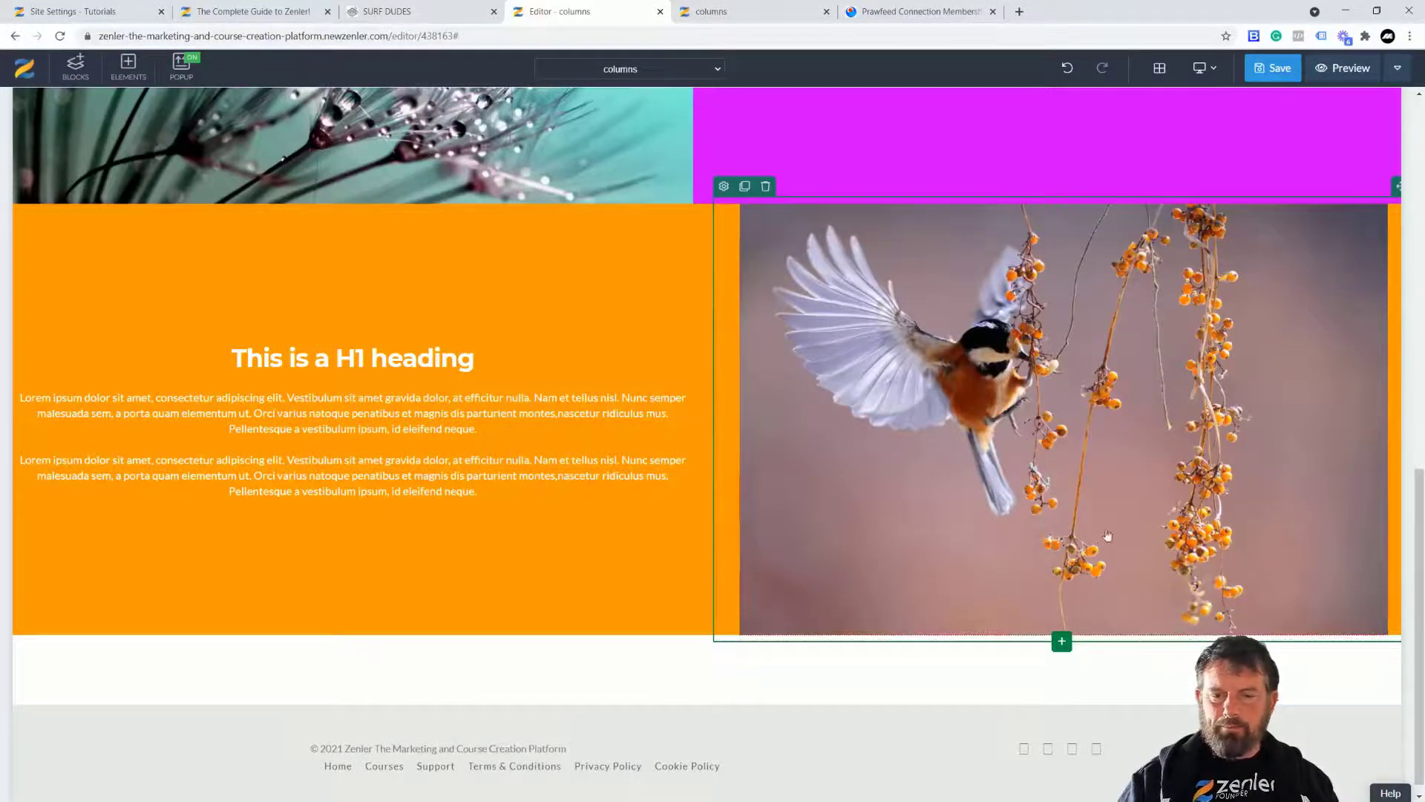
pyautogui.click(724, 187)
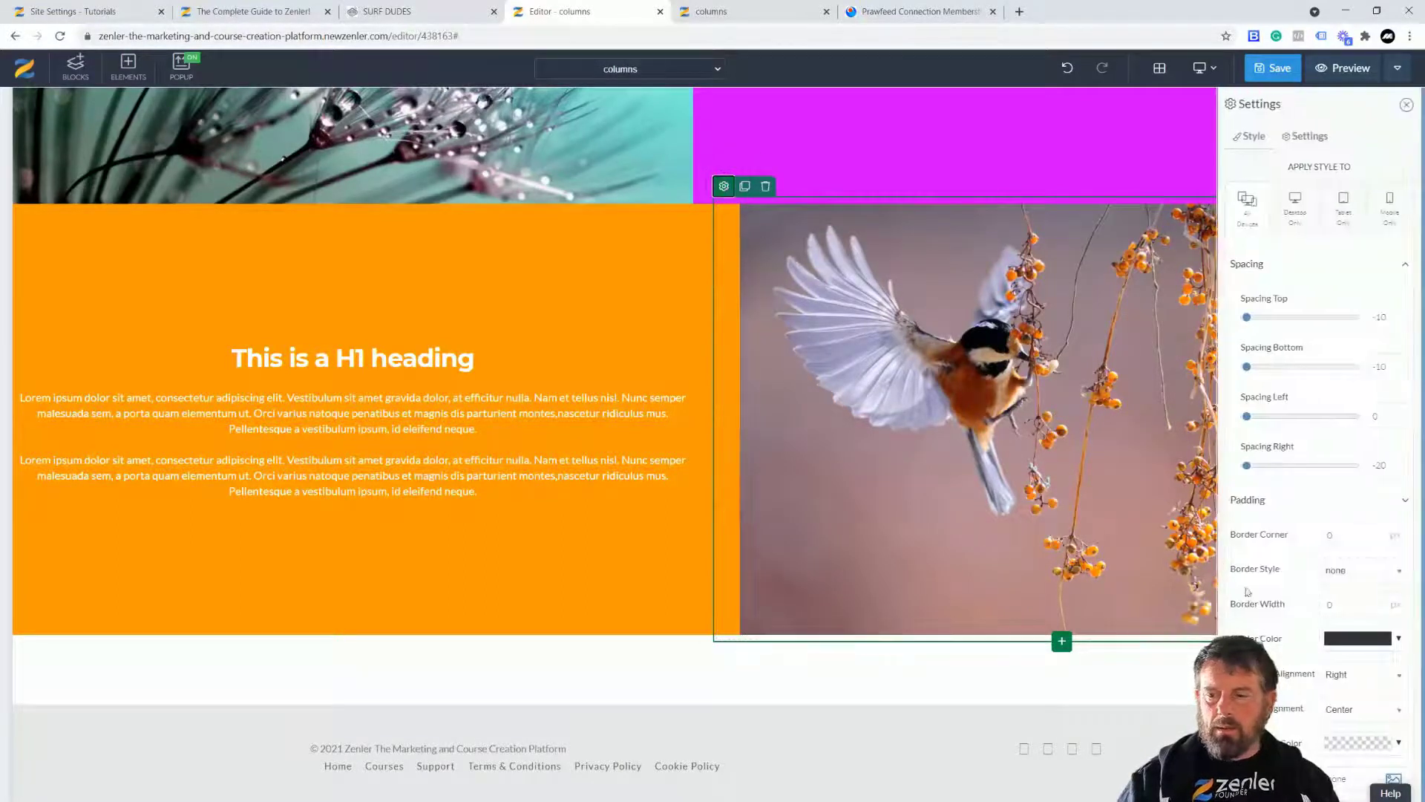
pyautogui.moveTo(1380, 465); pyautogui.dragTo(1372, 465)
pyautogui.write('-2')
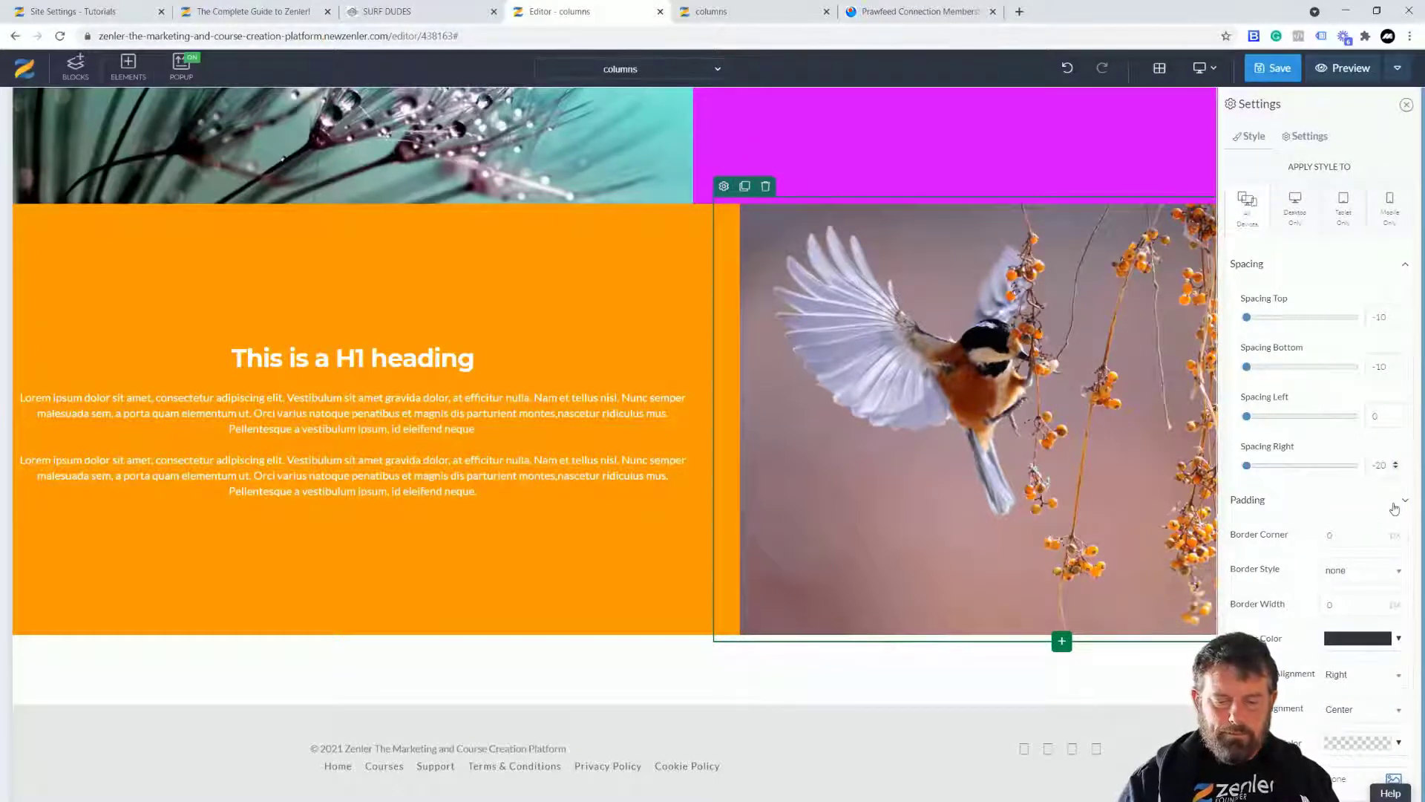
pyautogui.click(915, 691)
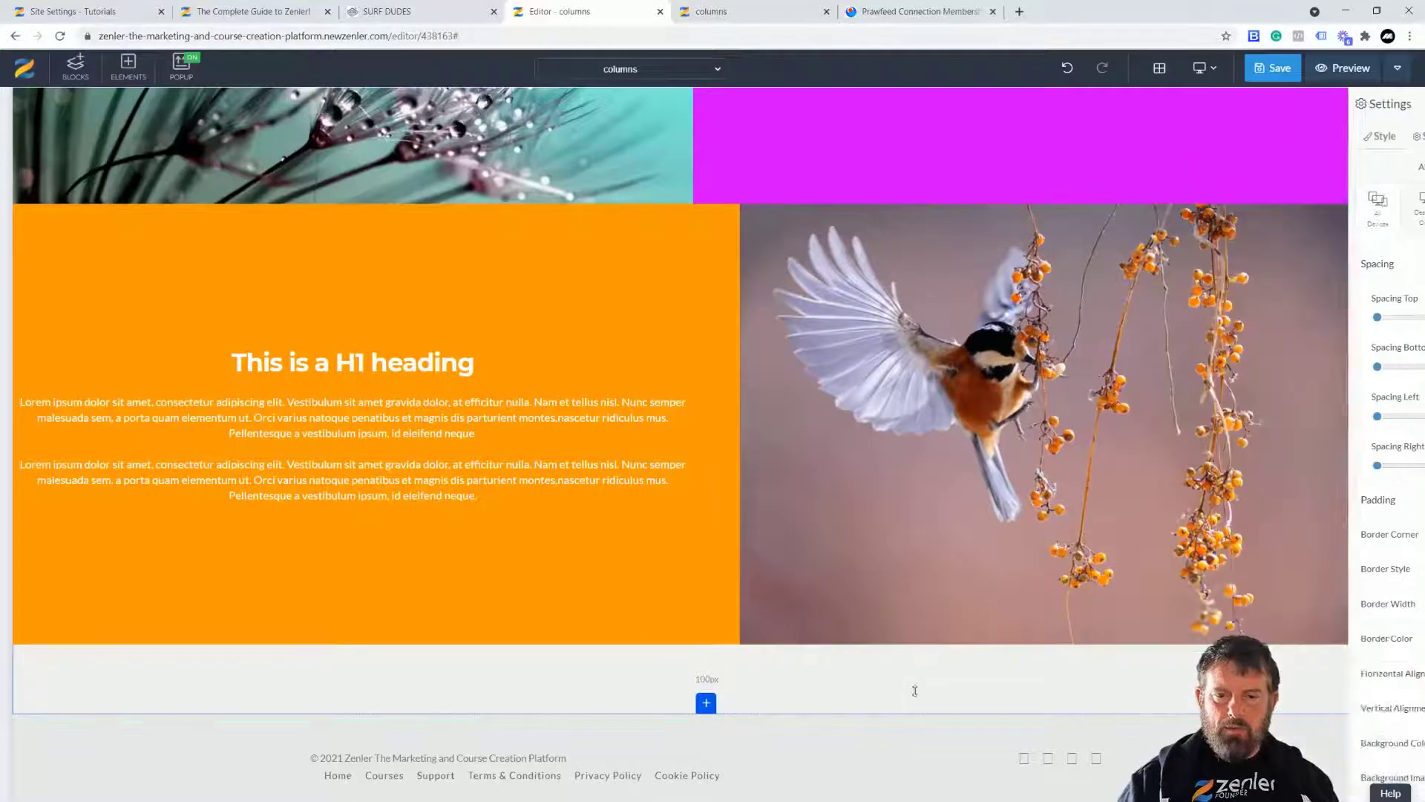
pyautogui.scroll(4, 1103, 657)
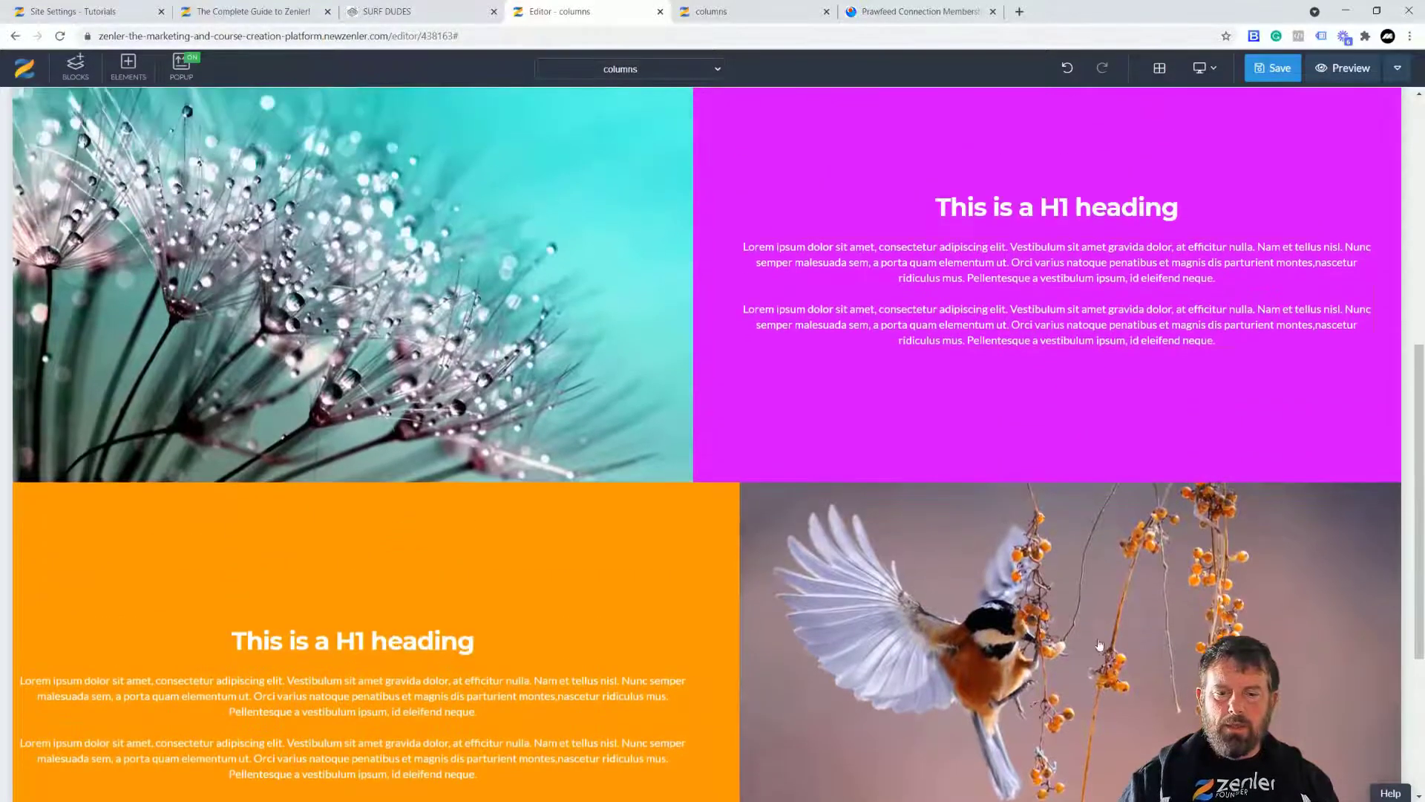
pyautogui.click(1274, 68)
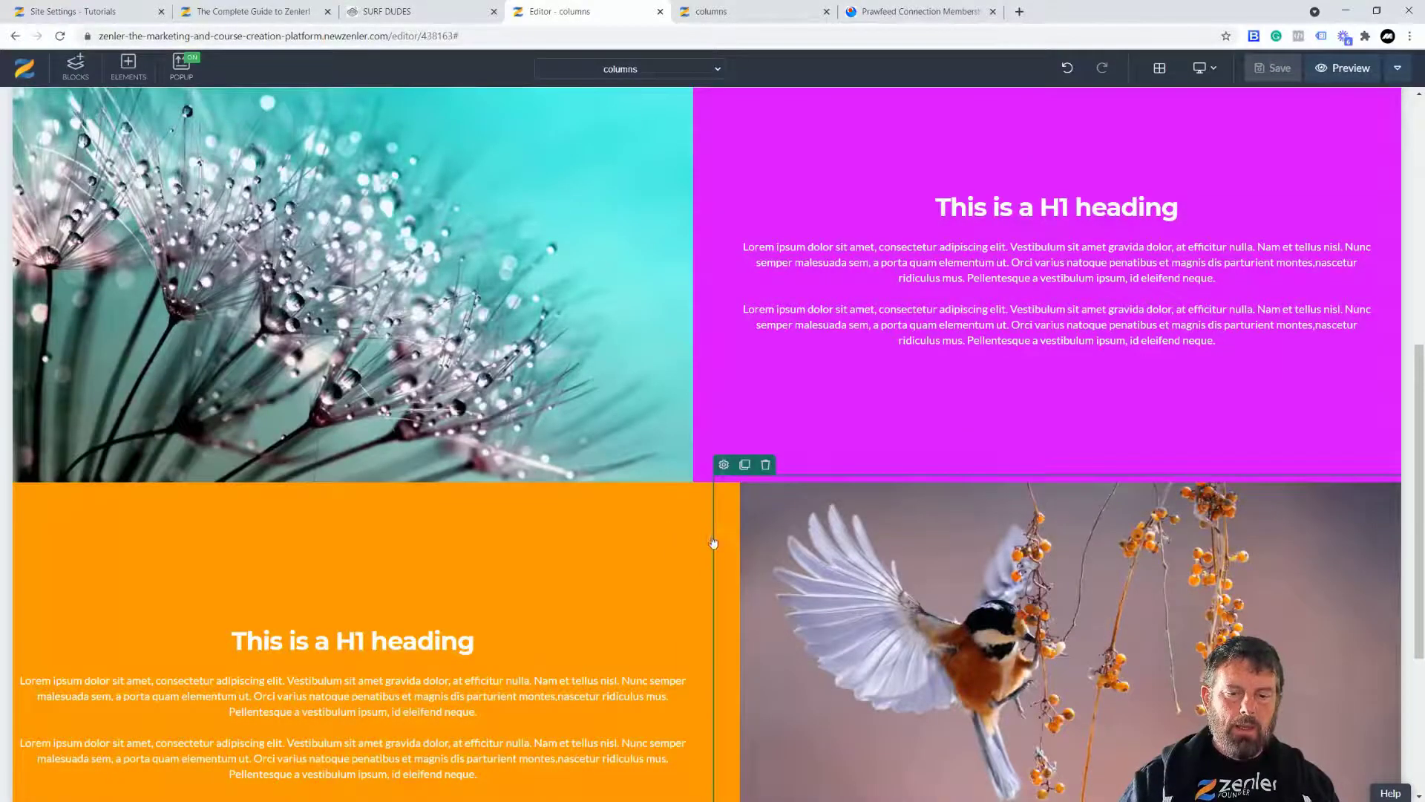
# Try shifting the divider between the orange block's text and image columns, and save the page.
pyautogui.scroll(-3, 668, 538)
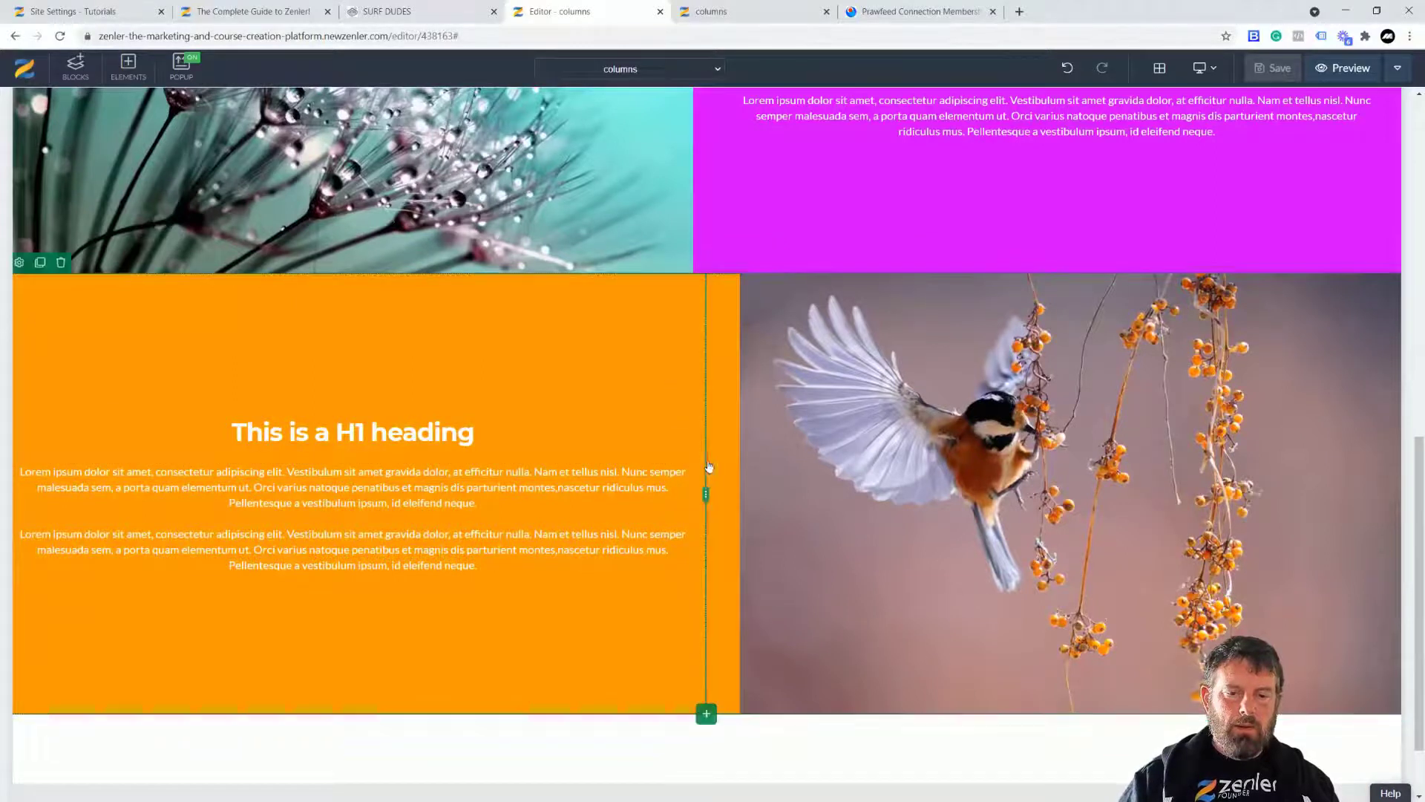
pyautogui.moveTo(681, 499); pyautogui.dragTo(706, 529)
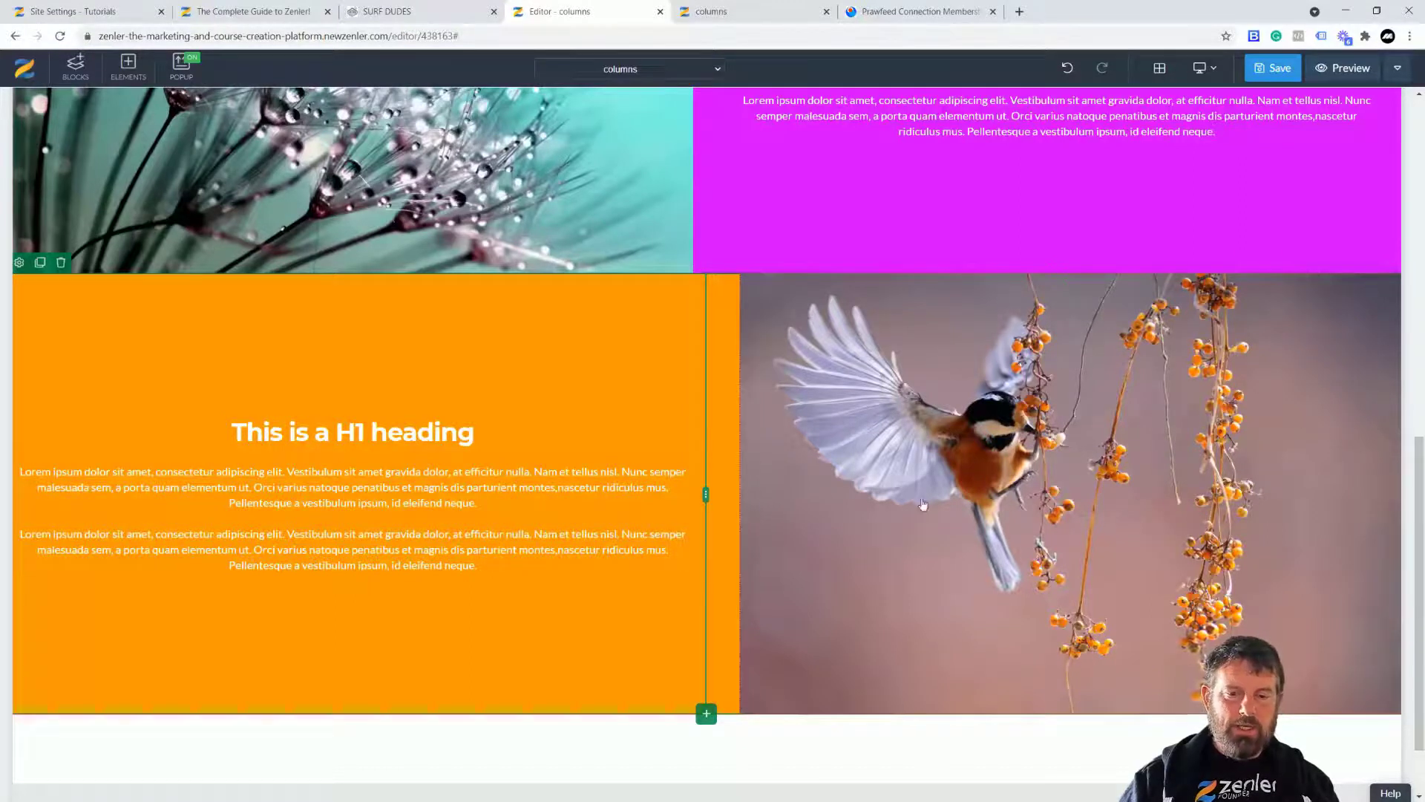
pyautogui.click(1274, 69)
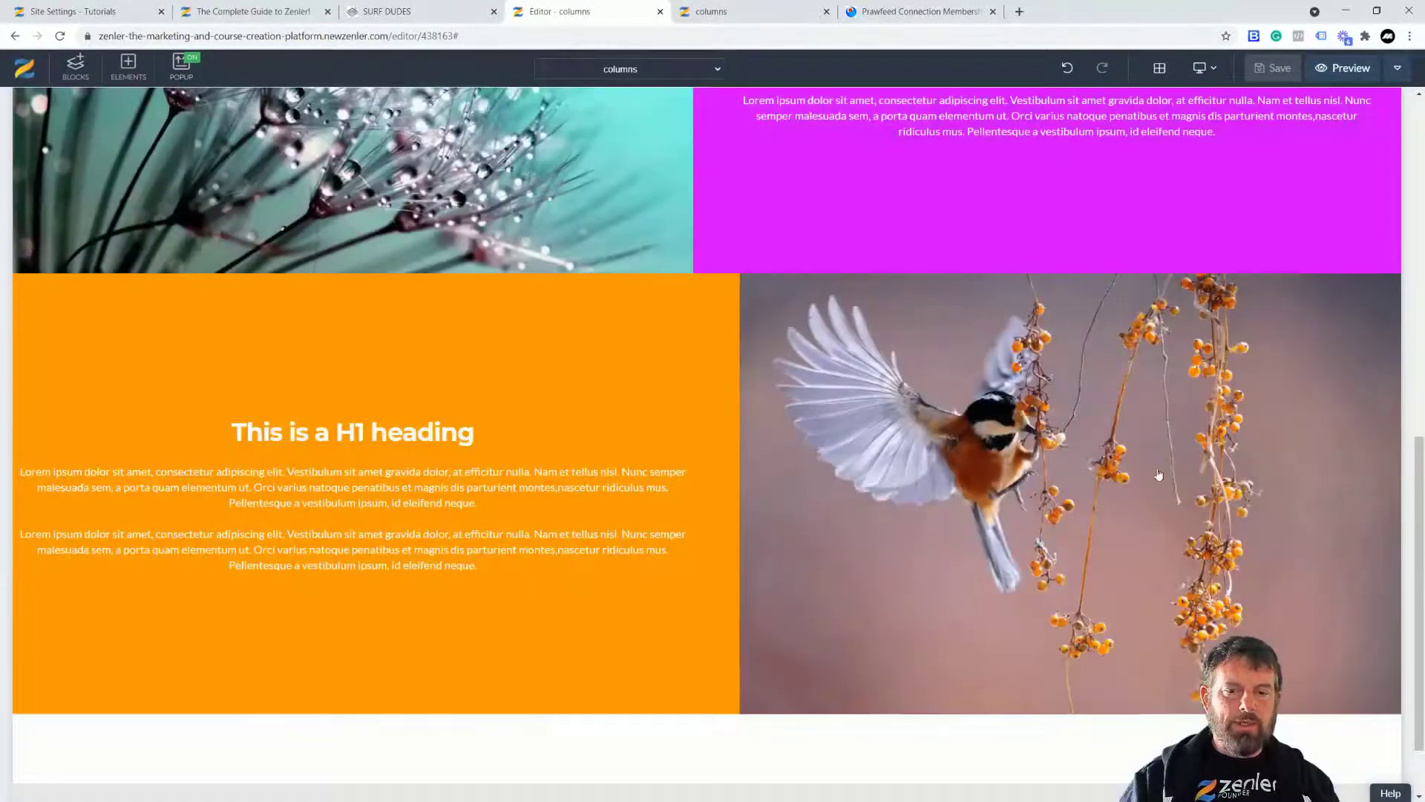
# Reload the page preview and compare the magenta block with the mirrored orange bird block.
pyautogui.click(755, 13)
pyautogui.click(59, 36)
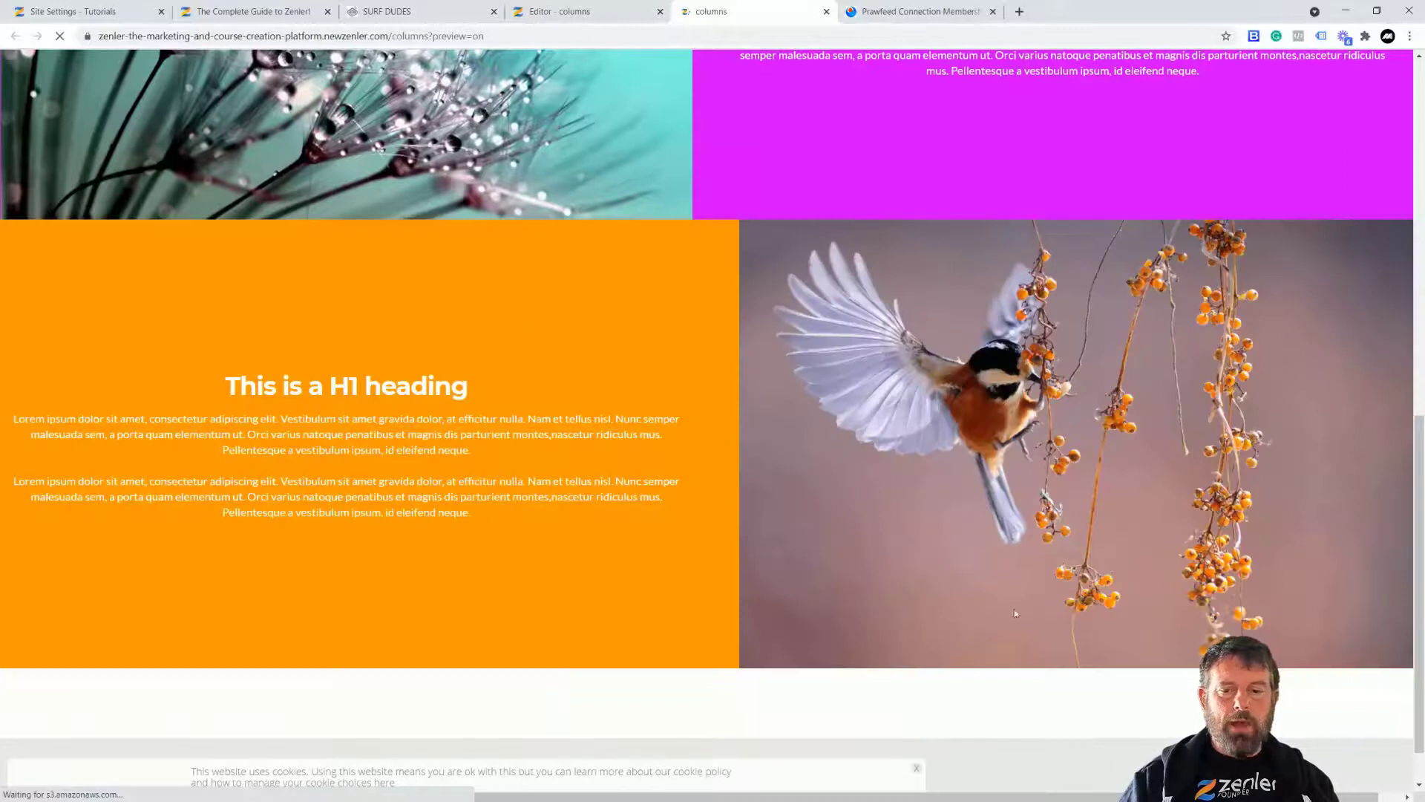
pyautogui.scroll(-5, 1096, 441)
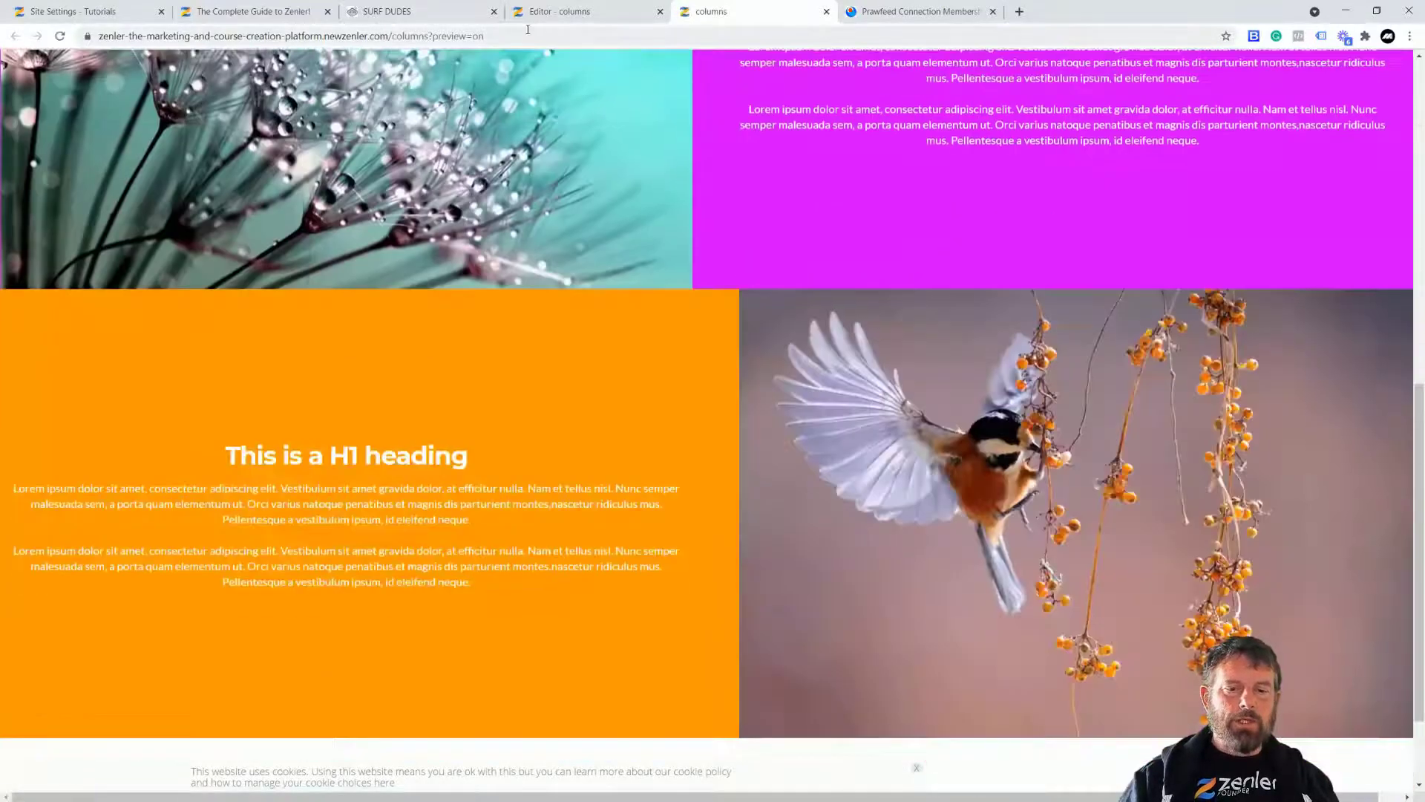
pyautogui.scroll(3, 976, 319)
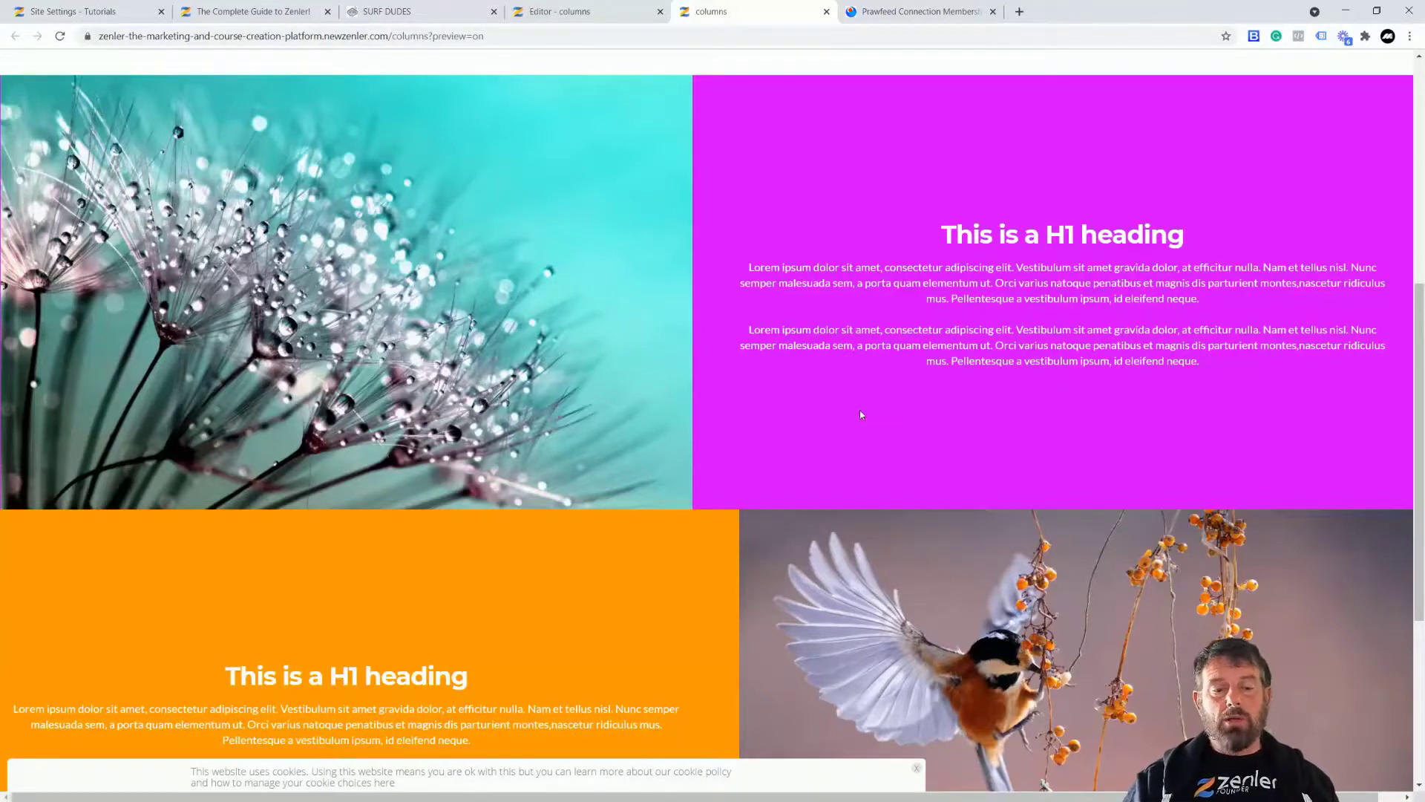
pyautogui.scroll(3, 861, 414)
pyautogui.scroll(-4, 913, 442)
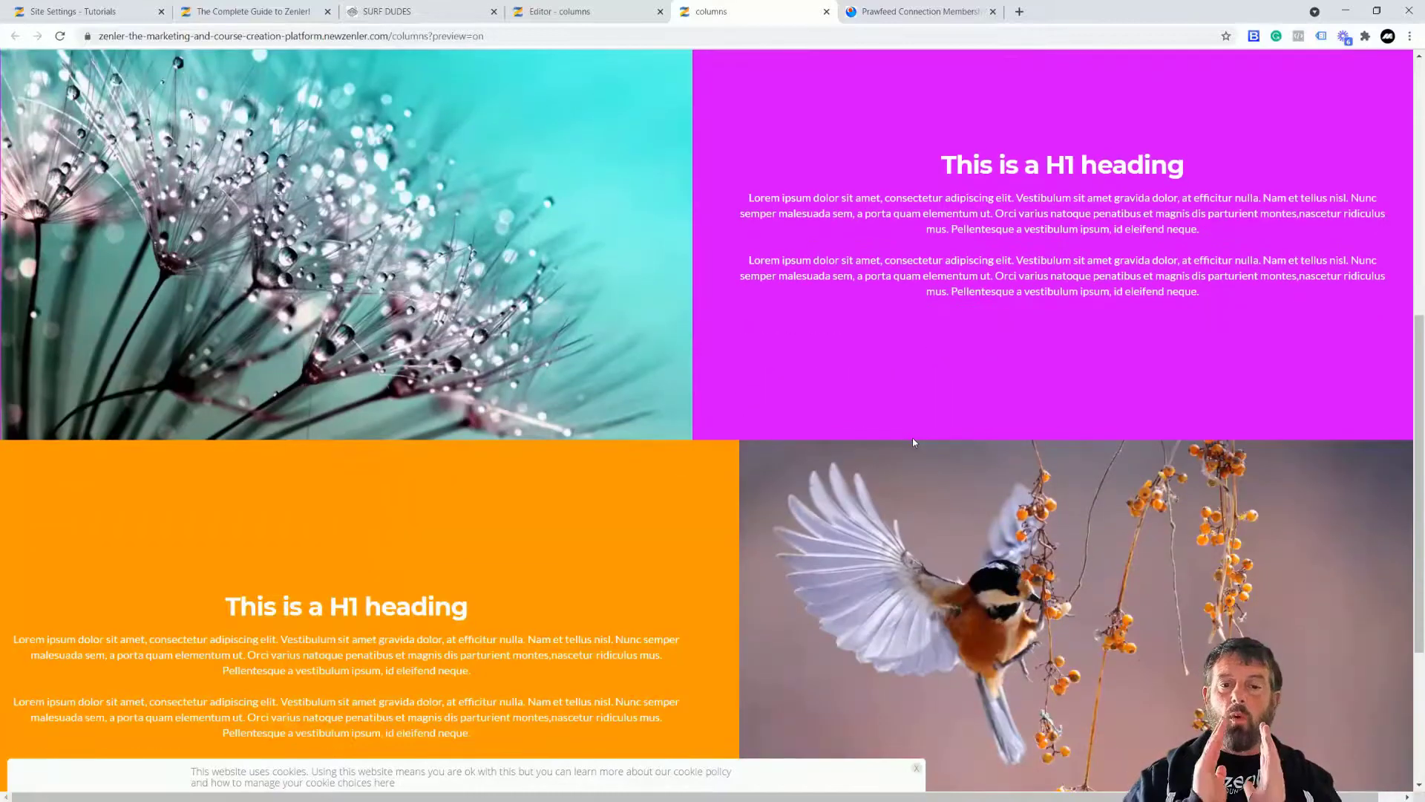